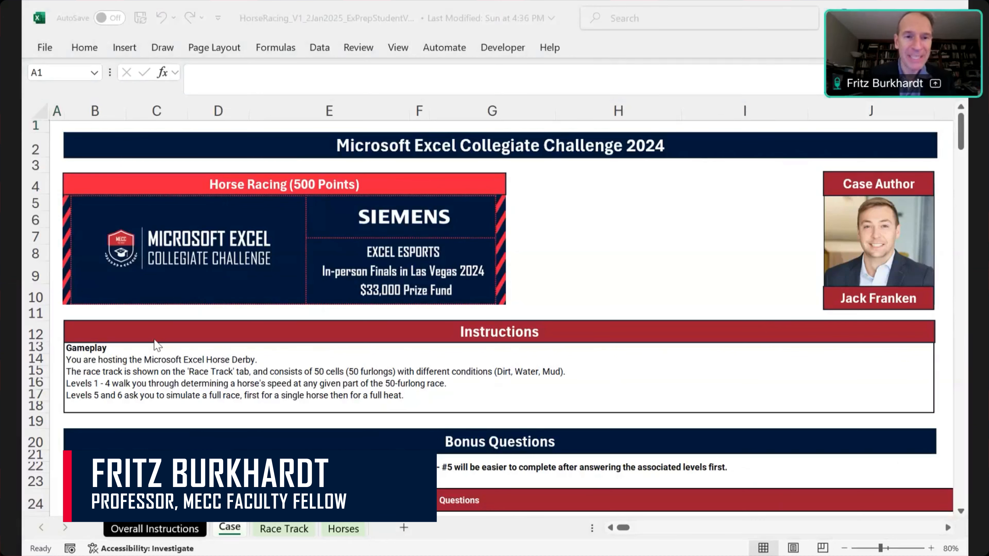
Step: Read the gameplay instructions and the bonus questions on the Case sheet, ending at the Bonus 1 answer cell E25
left_click(141, 360)
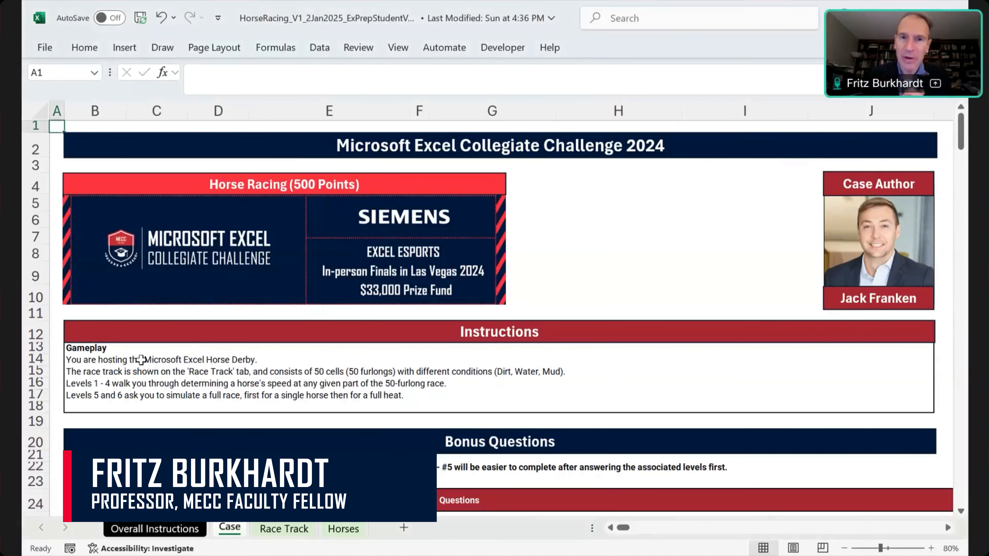
key("Down")
key("Down")
key("Down")
key("Down")
key("Down")
key("Down")
key("Down")
key("Down")
key("Down")
key("Down")
key("Down")
key("Down")
key("Down")
key("Down")
key("Down")
key("Down")
key("Down")
key("Down")
key("Down")
key("Down")
Step: Check the number of horse names in B3:B92 on the Horses sheet
left_click(344, 529)
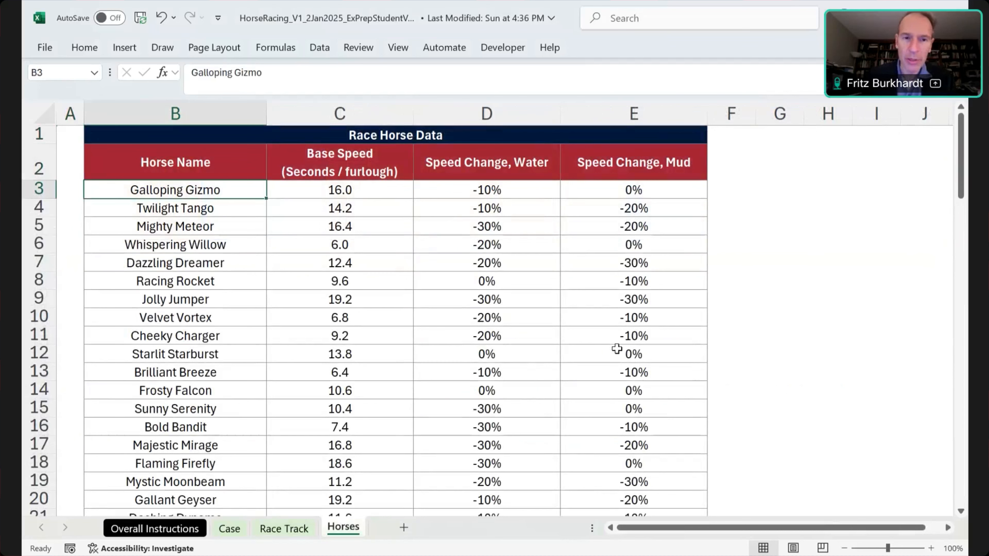
key("ctrl+shift+Down")
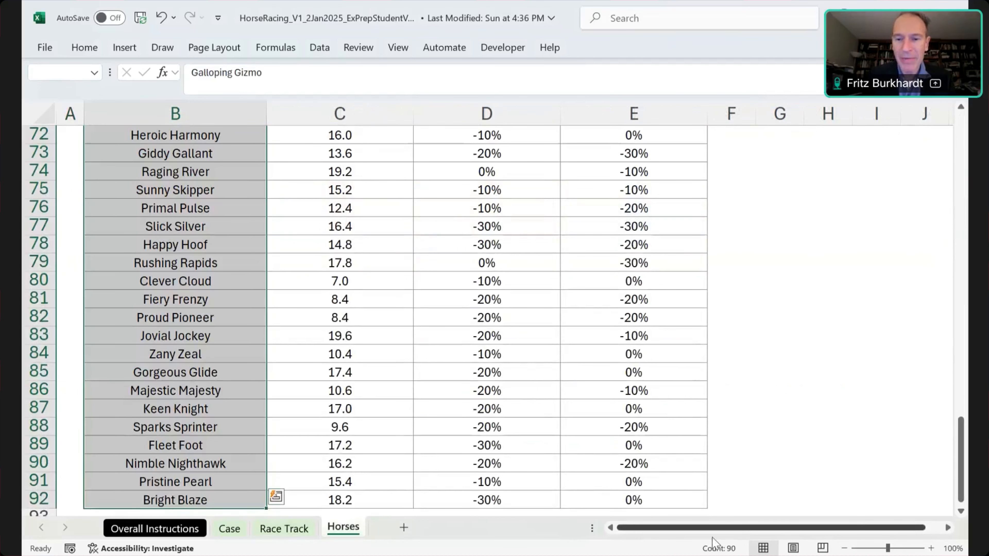
left_click(739, 550)
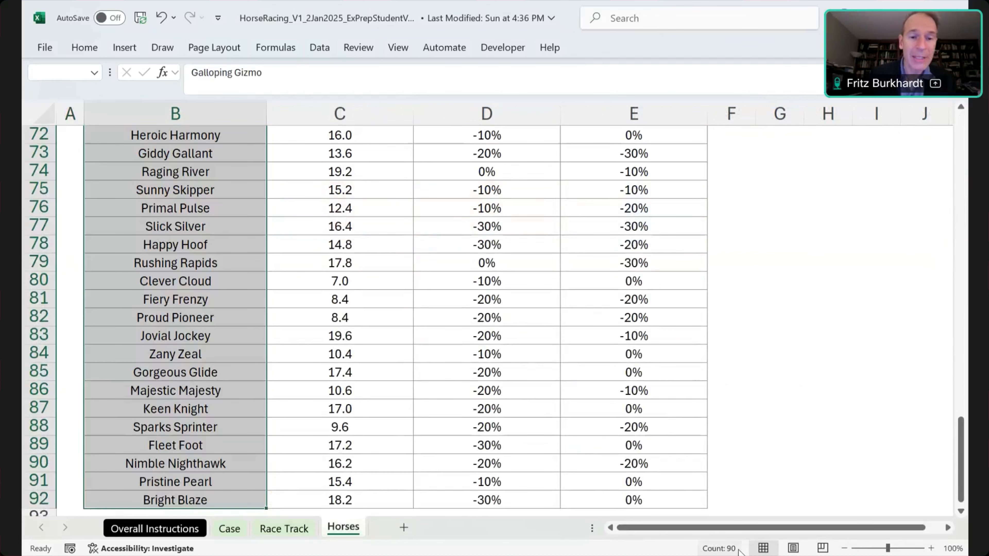
Step: Enter 90 as the Bonus 1 answer in cell E25 of the Case sheet
key("ctrl+Page_Up")
key("ctrl+Page_Up")
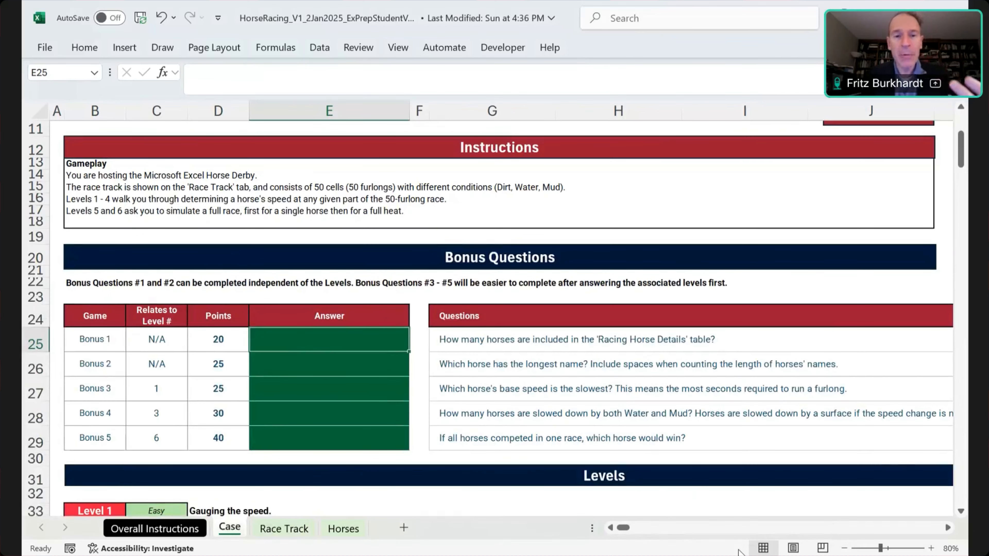
type("90")
key("Return")
key("Up")
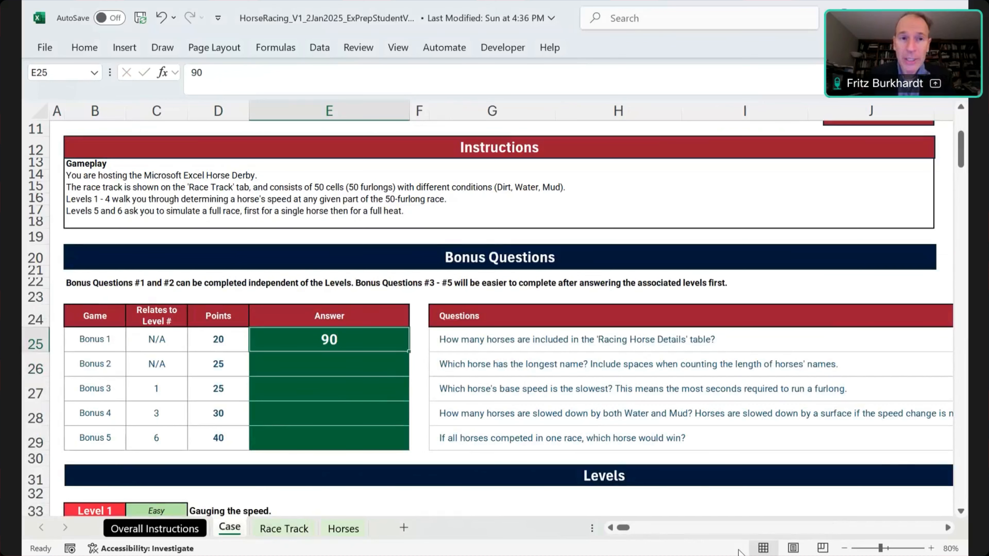
Step: Enter a COUNT formula over Horses!C3:C92 as the Bonus 1 answer in cell E25
type("=count(")
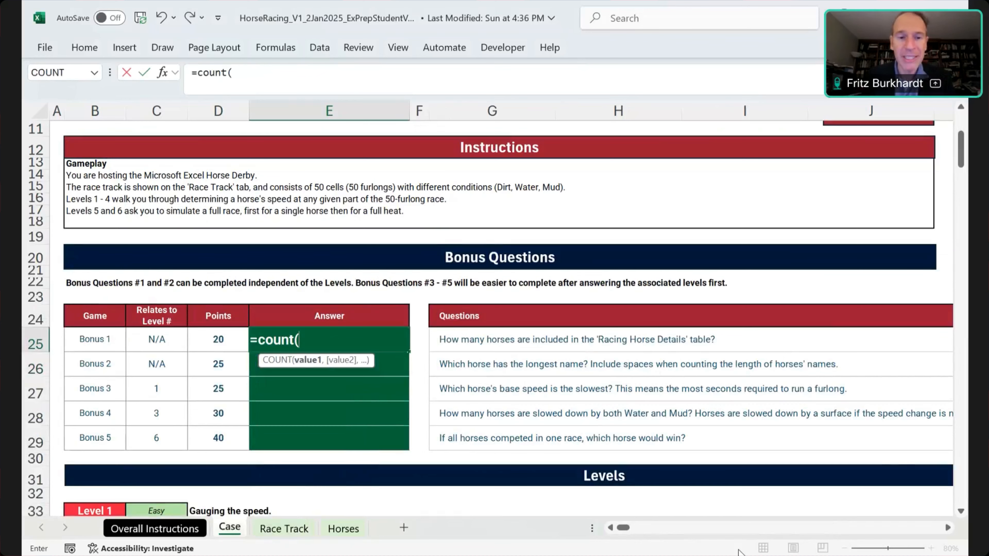
key("ctrl+Page_Down")
key("ctrl+Page_Down")
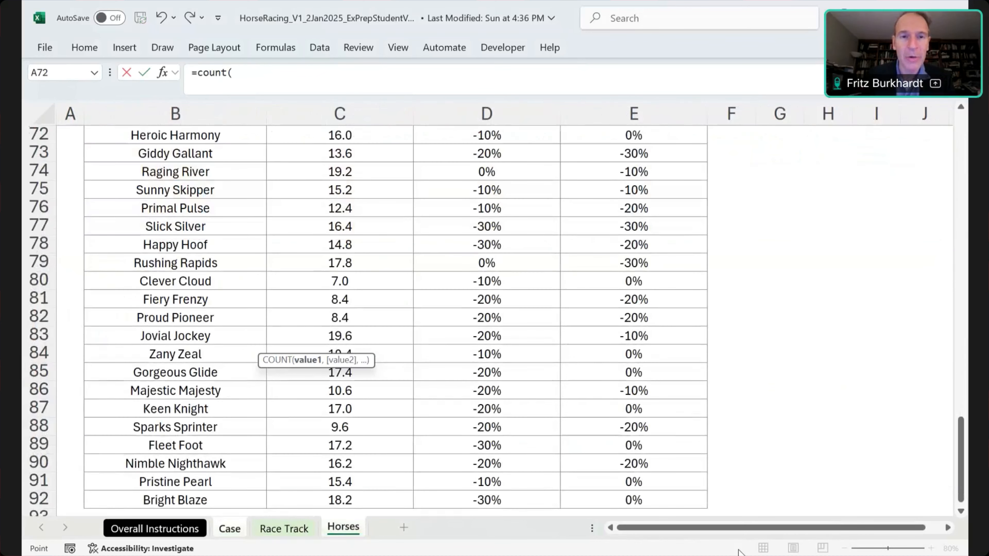
key("ctrl+Home")
key("Right")
key("Right")
key("Down")
key("Down")
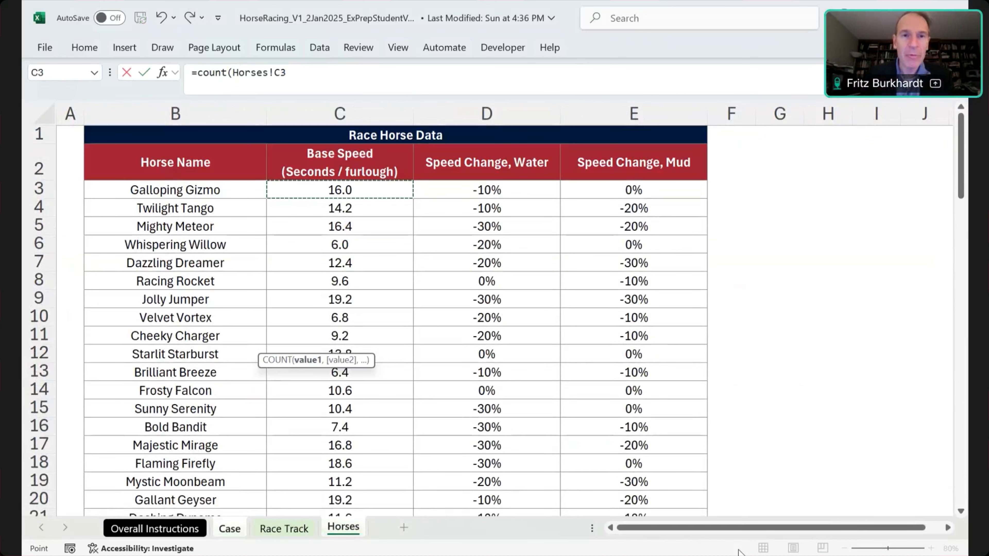
key("ctrl+shift+Down")
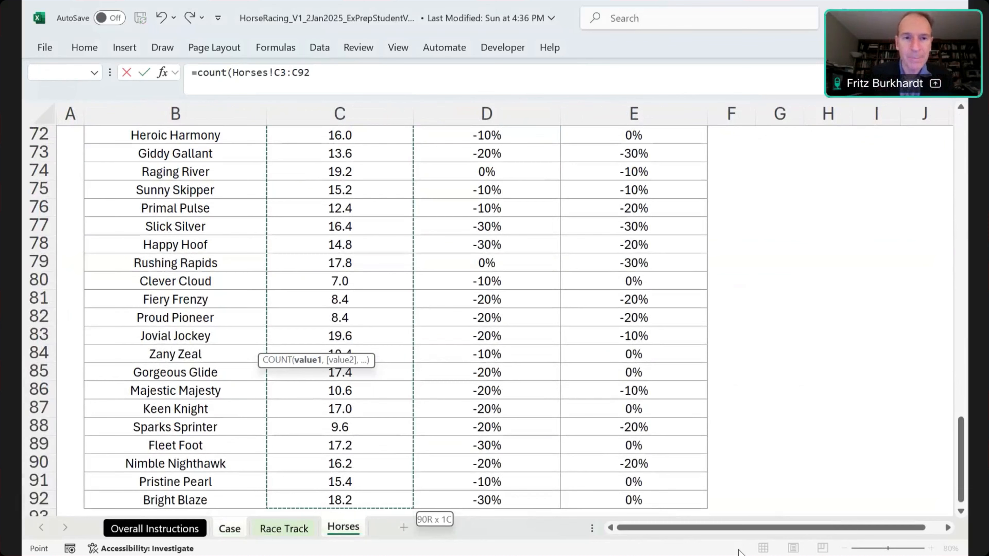
type(")")
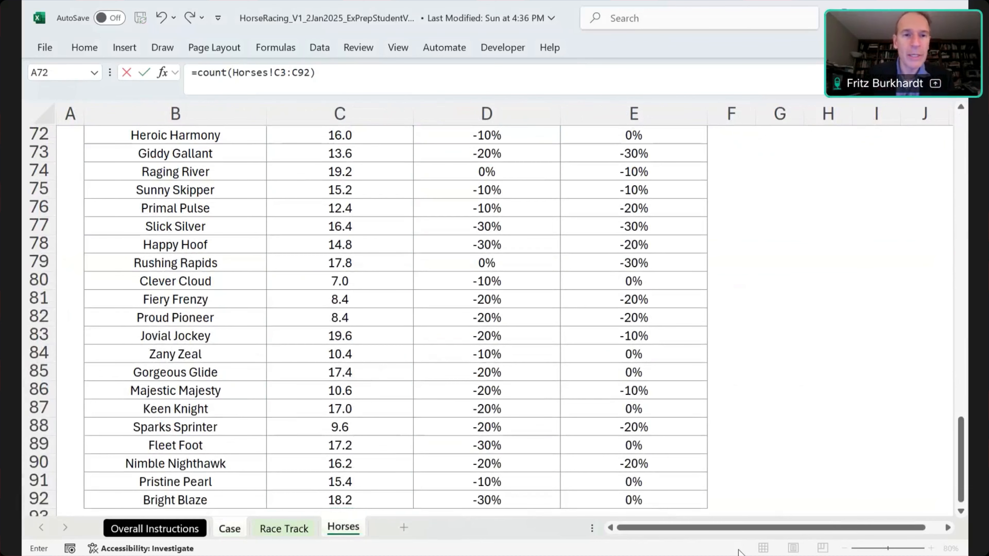
key("Return")
key("Up")
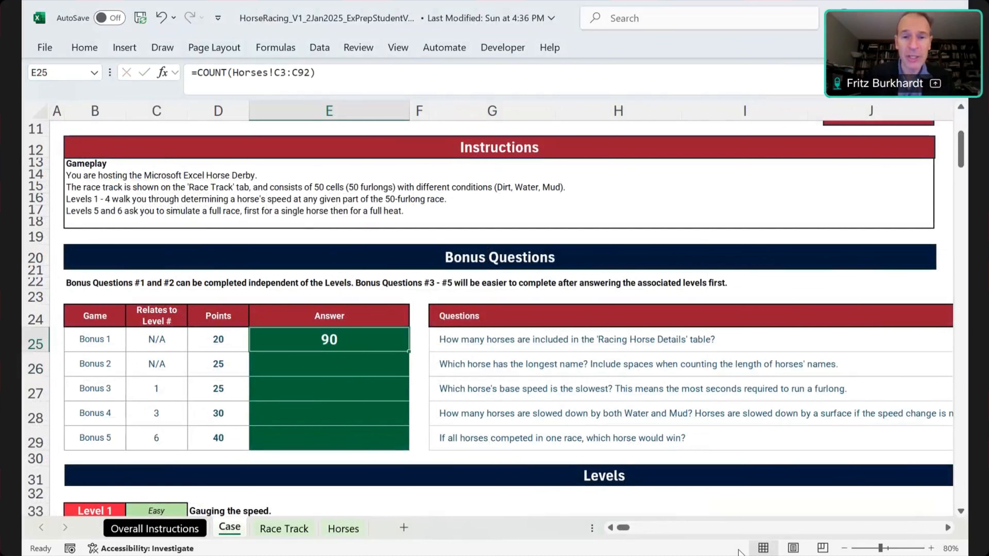
Step: Enter a LEN formula in cell A3 of the Horses sheet for the length of the horse name in B3
key("Down")
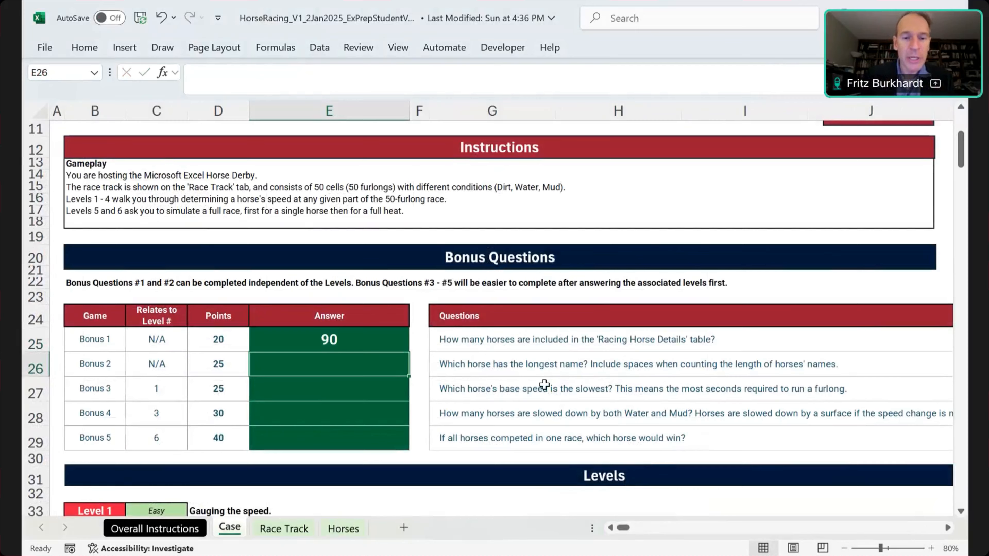
key("ctrl+Page_Down")
key("ctrl+Page_Down")
key("ctrl+q")
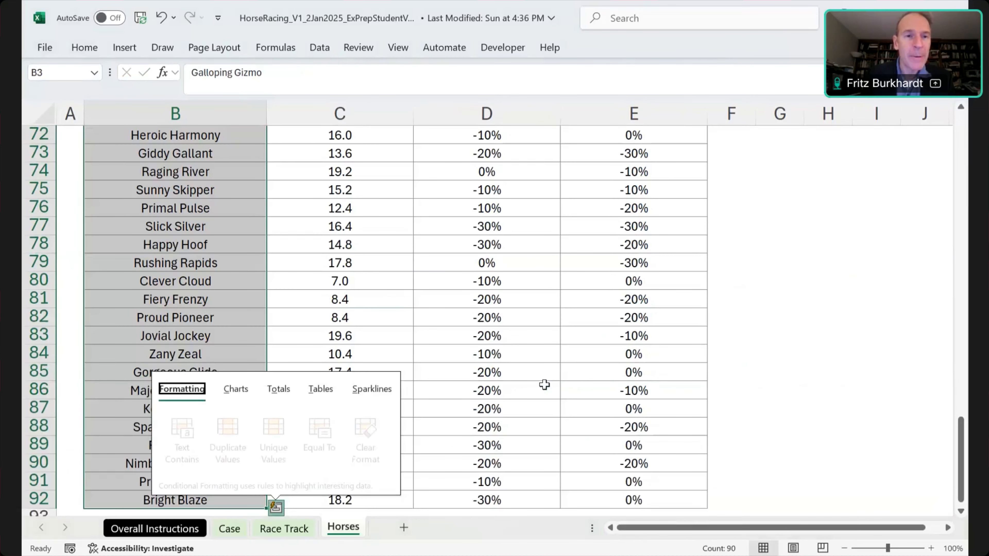
key("ctrl+Up")
key("Down")
key("Down")
key("Left")
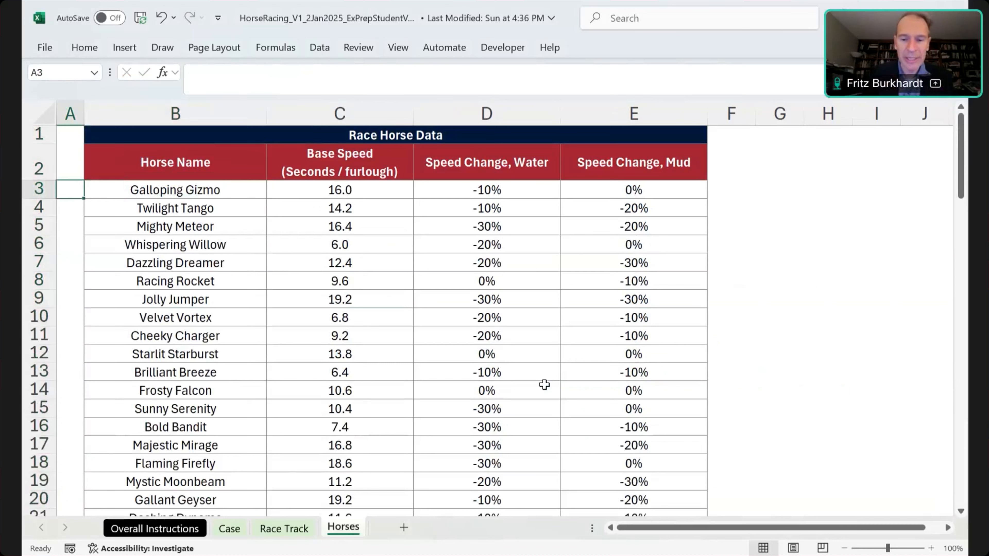
type("=")
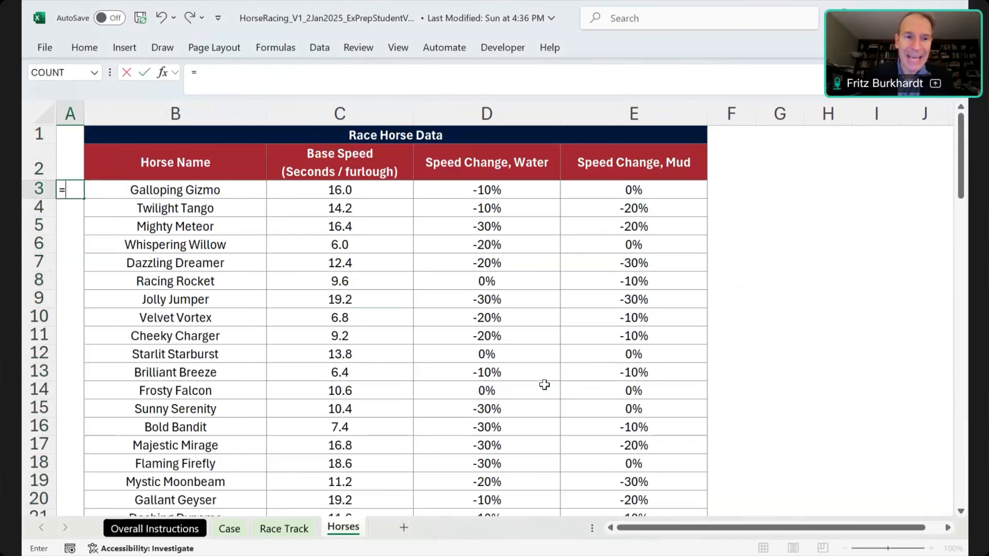
type("len(")
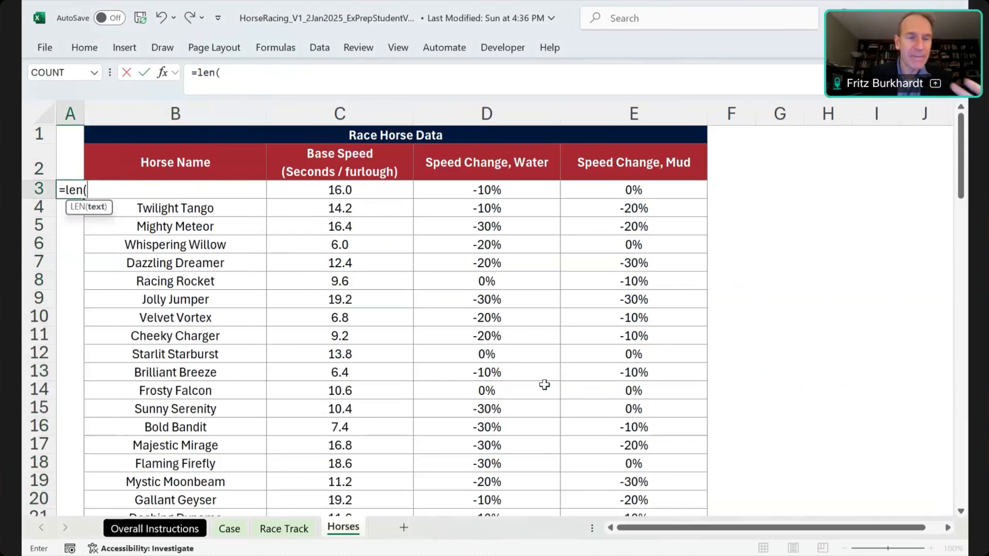
key("Right")
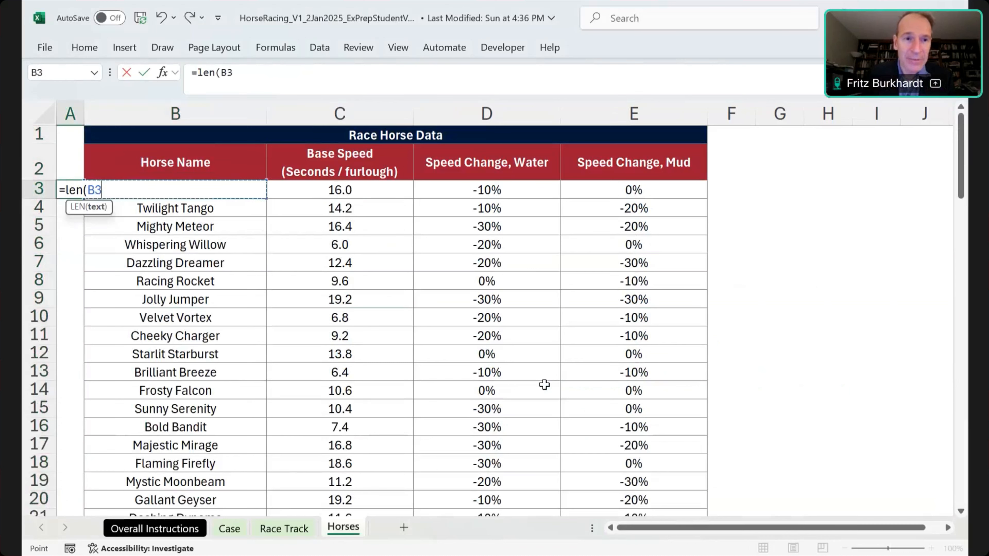
type(")")
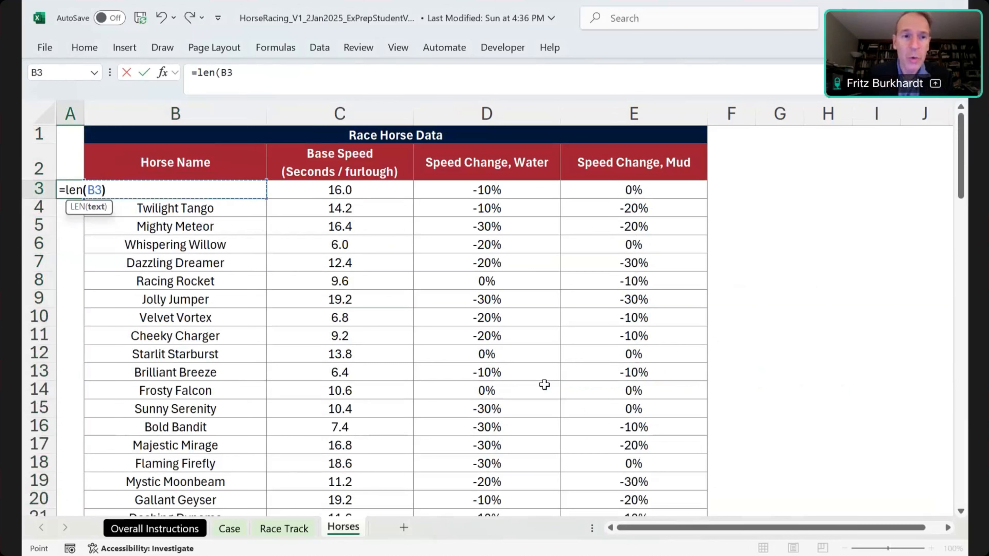
key("Return")
key("Up")
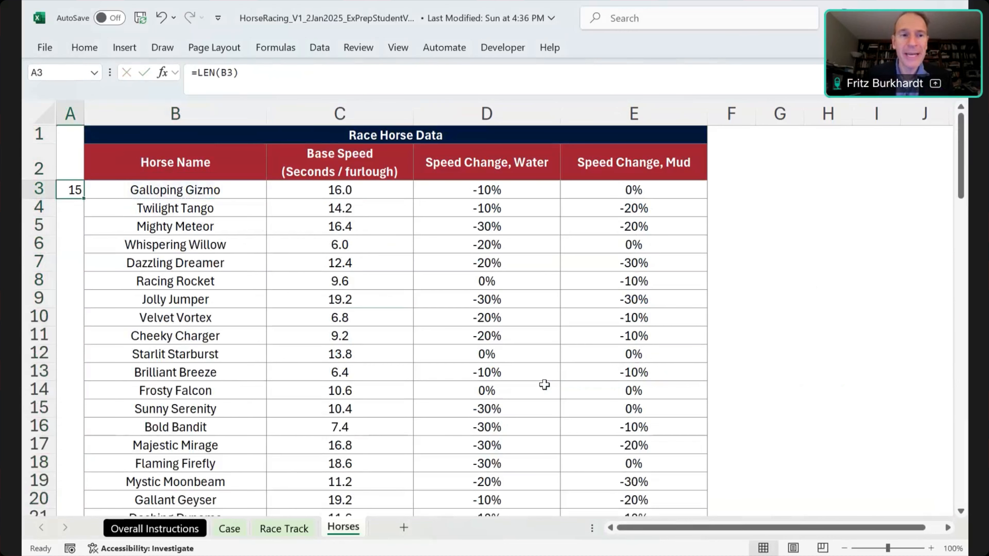
Step: Copy the LEN formula from A3 down through A92 so that every horse name has its length beside it
key("ctrl+c")
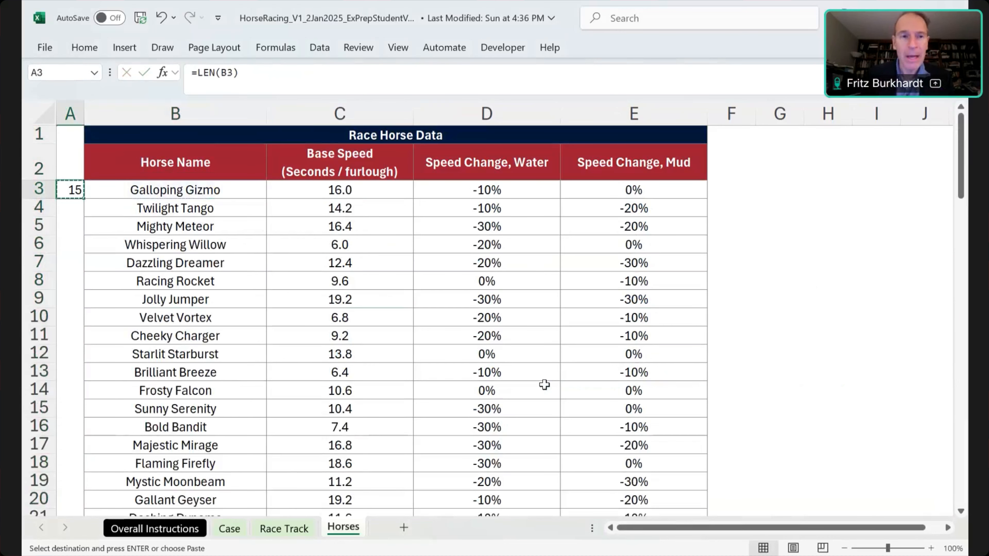
key("Right")
key("ctrl+Down")
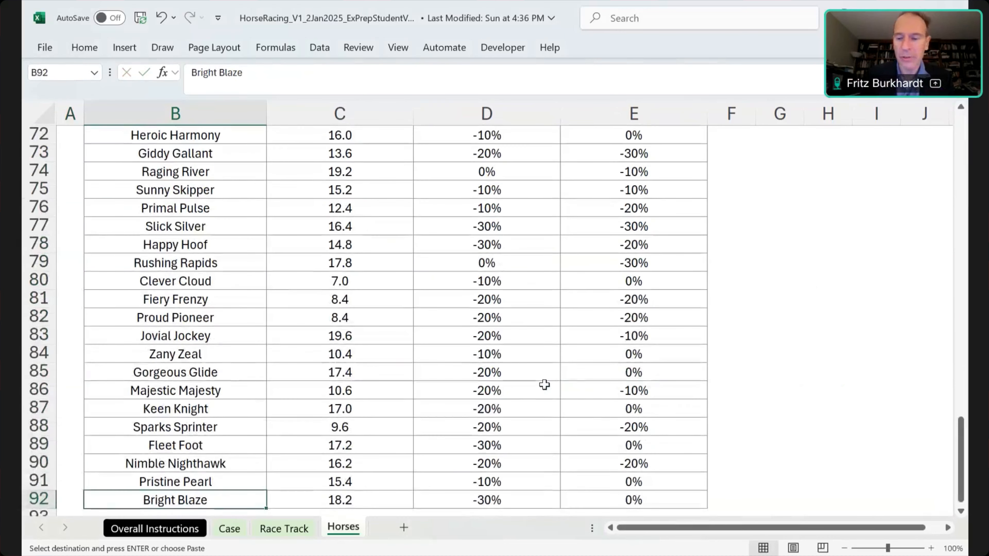
key("Left")
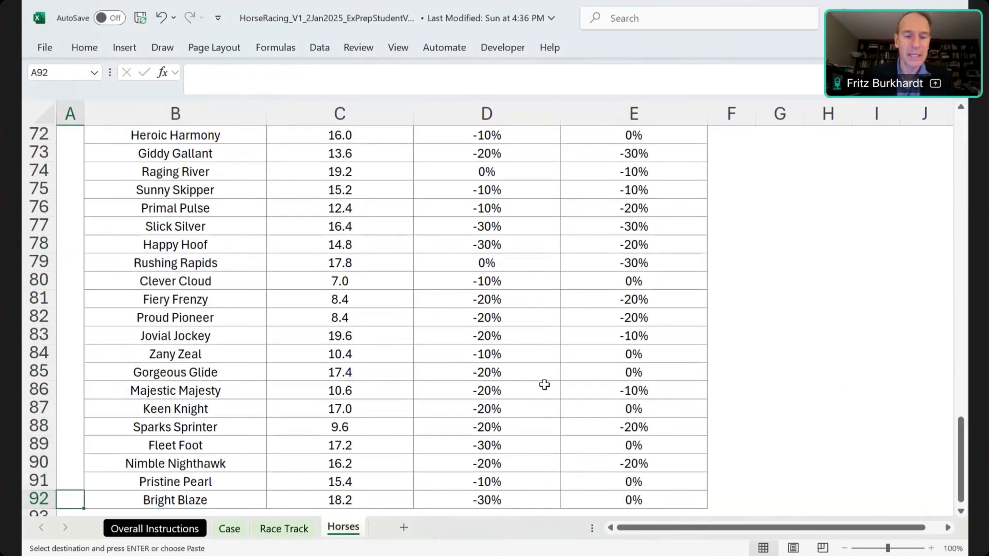
key("ctrl+shift+Up")
key("ctrl+v")
key("ctrl+Up")
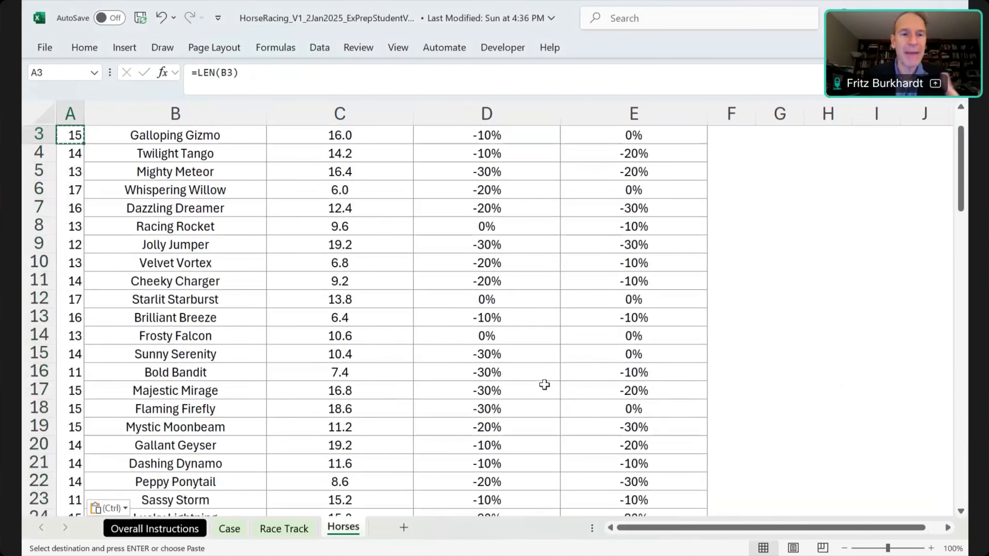
key("Up")
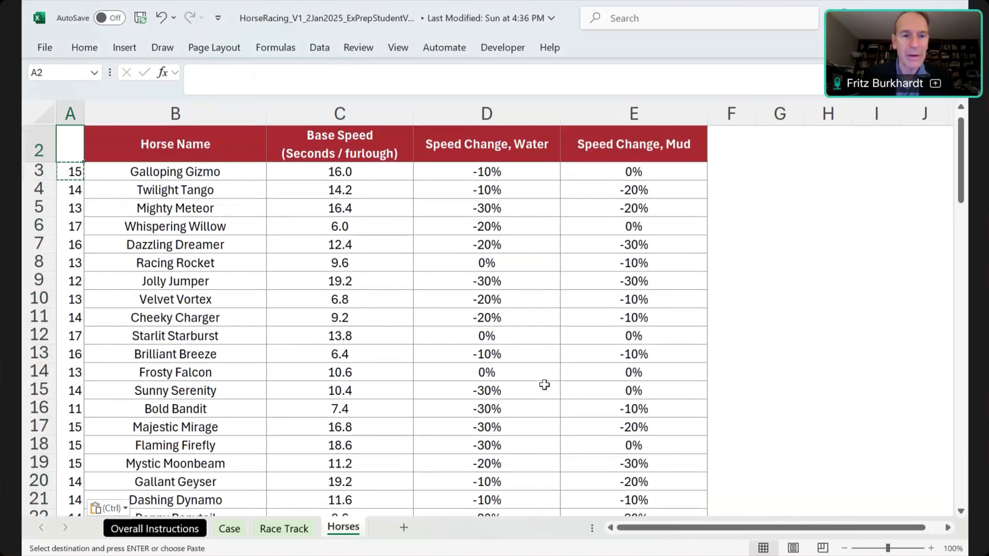
key("Down")
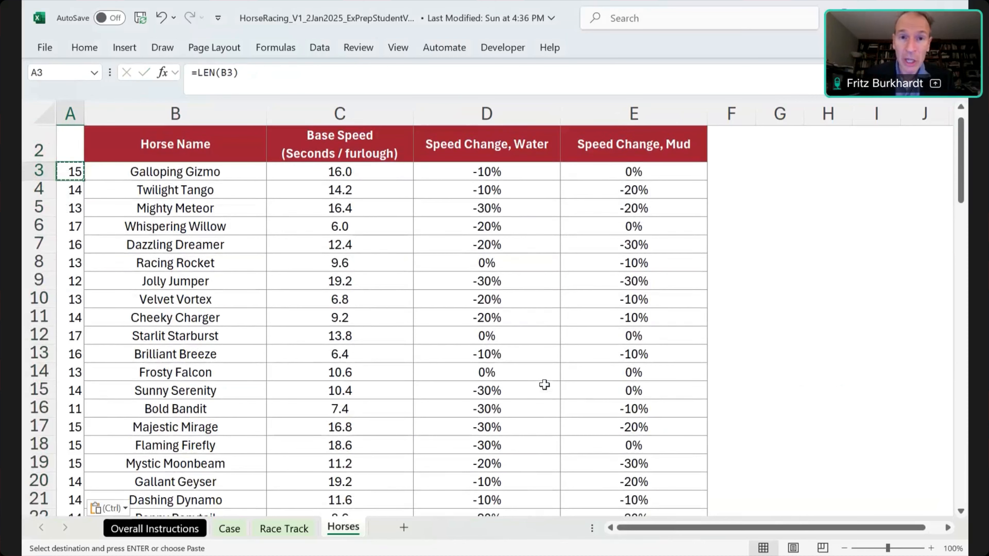
key("ctrl")
key("ctrl")
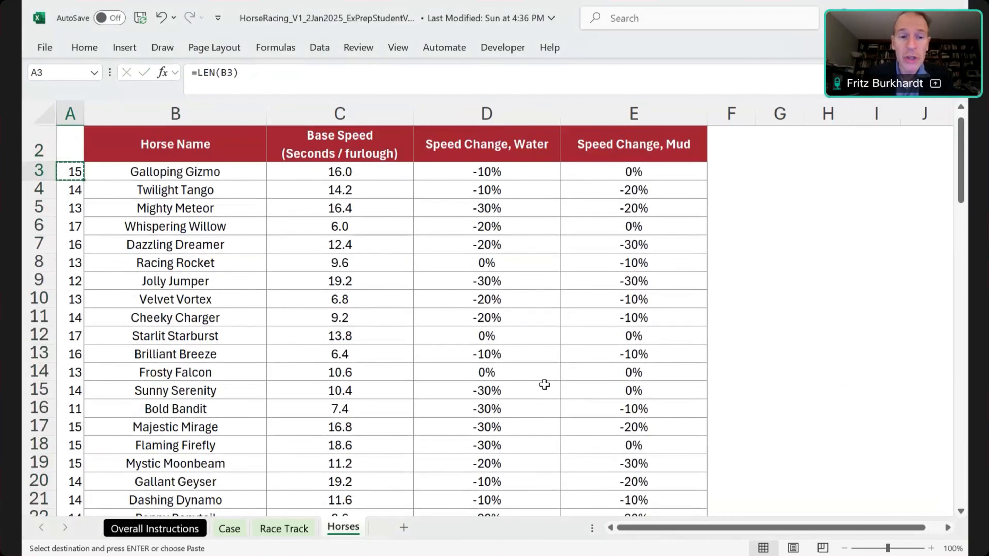
Step: Begin an XLOOKUP in the Bonus 2 answer cell E26 with MAX(Horses!A3:A92) as lookup value and Horses!A3:A92 as lookup array
key("ctrl+Page_Up")
key("ctrl+Page_Up")
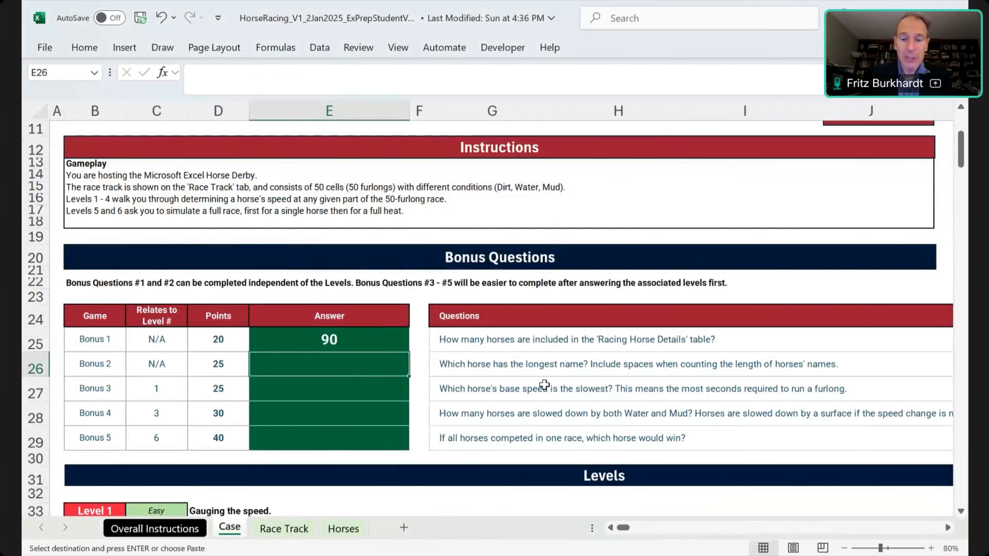
type("=xlookup(")
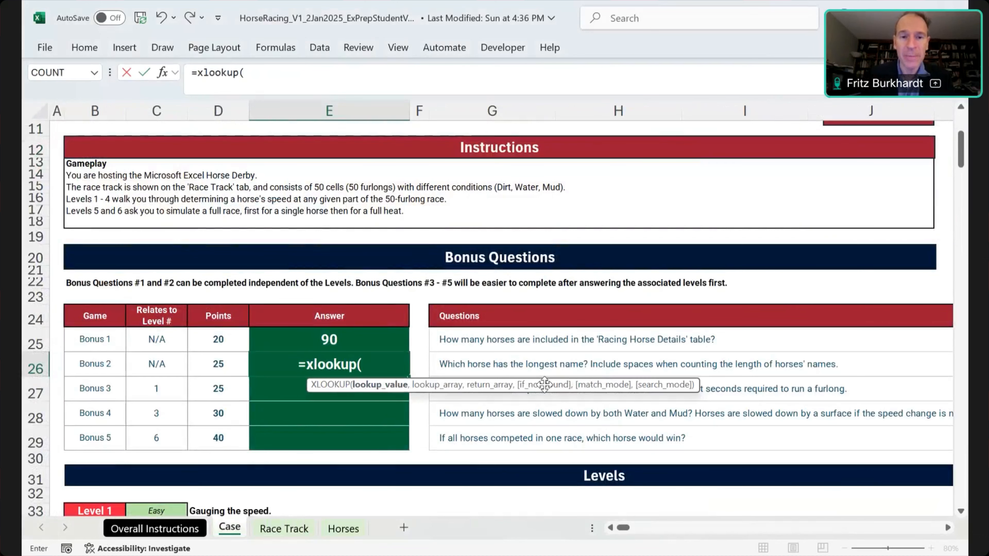
type("max(")
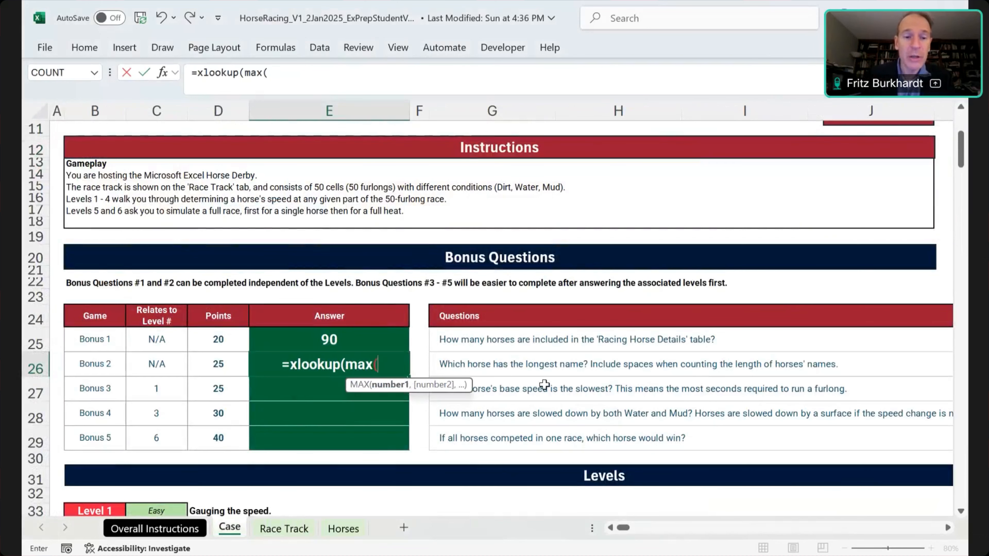
key("ctrl+Page_Down")
key("ctrl+Page_Down")
key("Down")
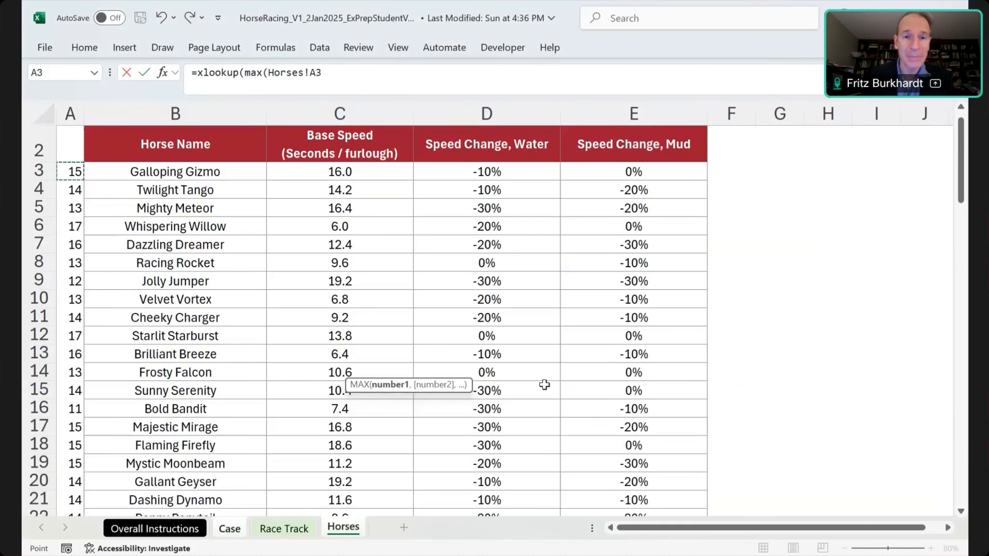
key("ctrl+shift+Down")
type("),")
key("Down")
key("ctrl+shift+Down")
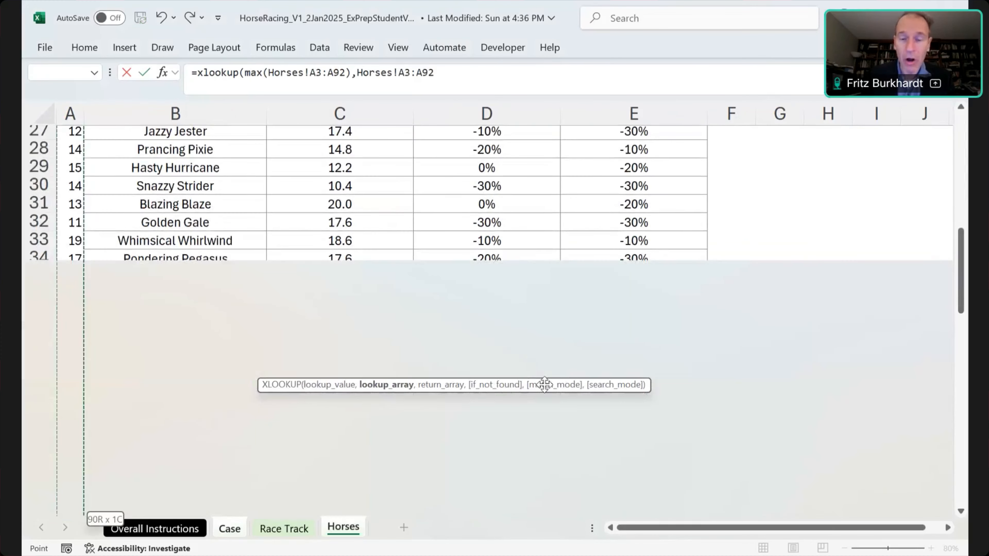
Step: Complete the Bonus 2 XLOOKUP with the horse names in Horses!B3:B92 as the return array
type(",")
key("Right")
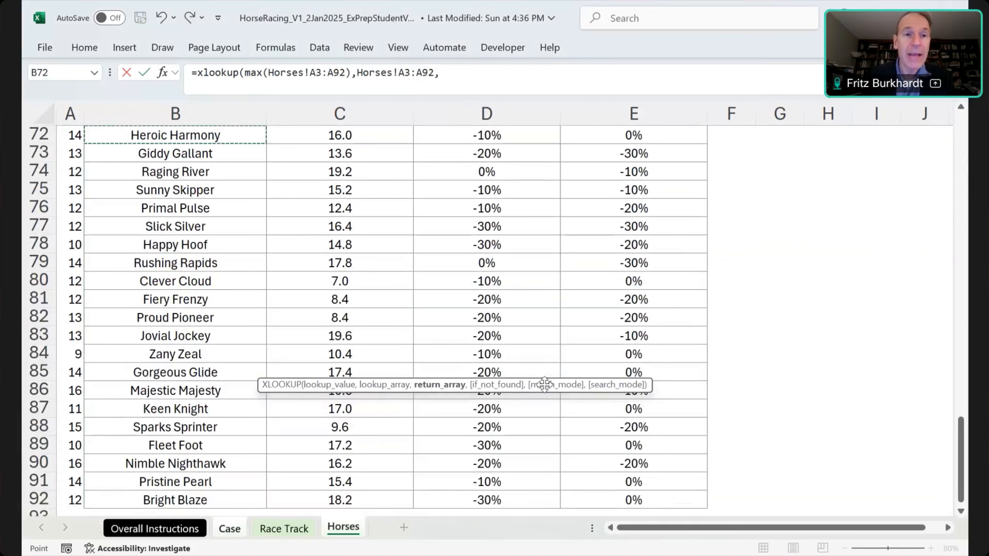
key("ctrl+Up")
key("ctrl+shift+Down")
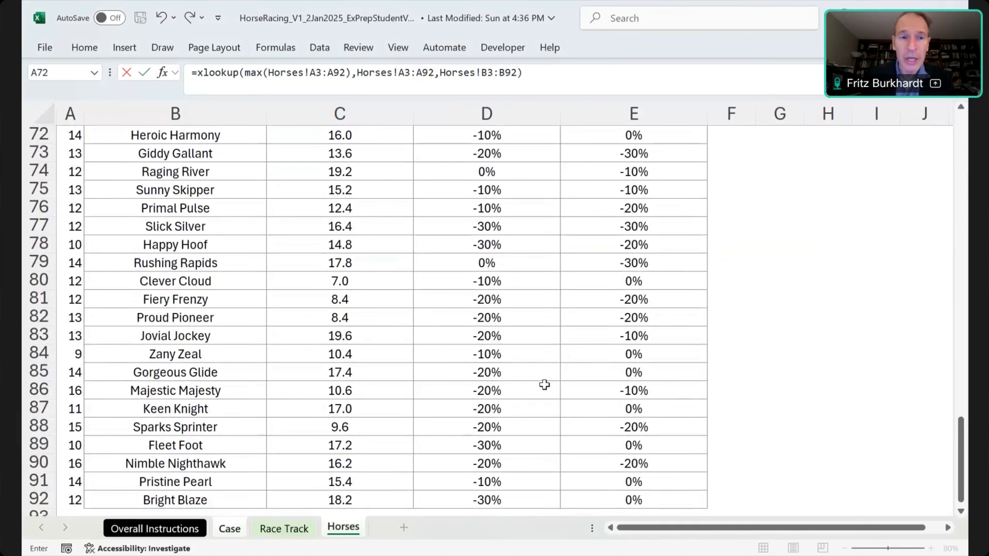
type(")")
key("Return")
key("Up")
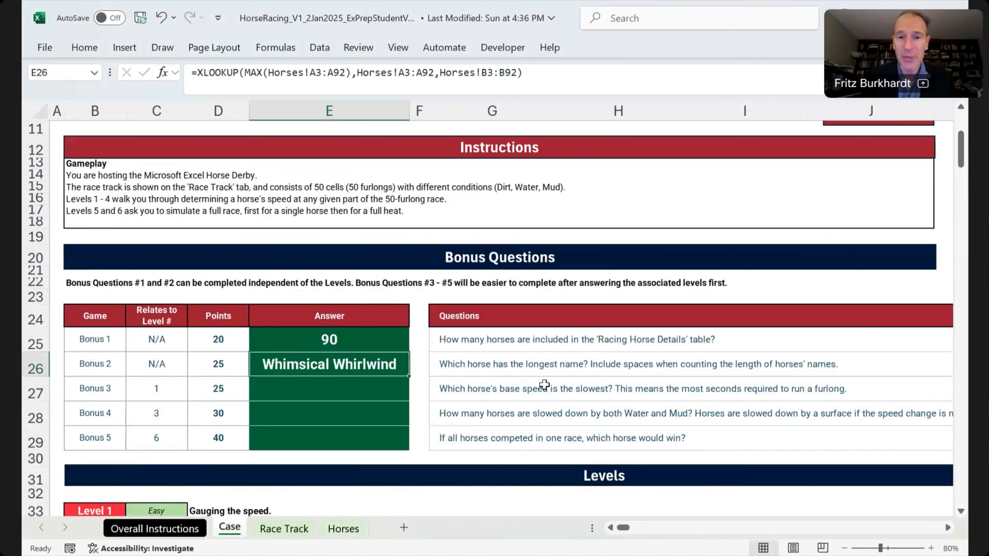
Step: Begin an XLOOKUP in the Bonus 3 answer cell E27 with MAX(Horses!C3:C92) as the lookup value
key("Return")
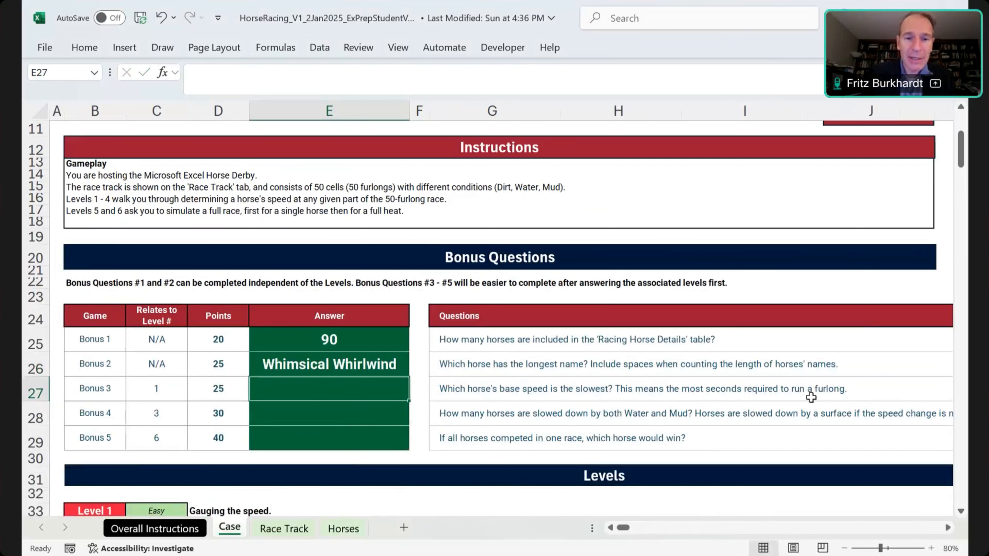
type("=xlookup(max(")
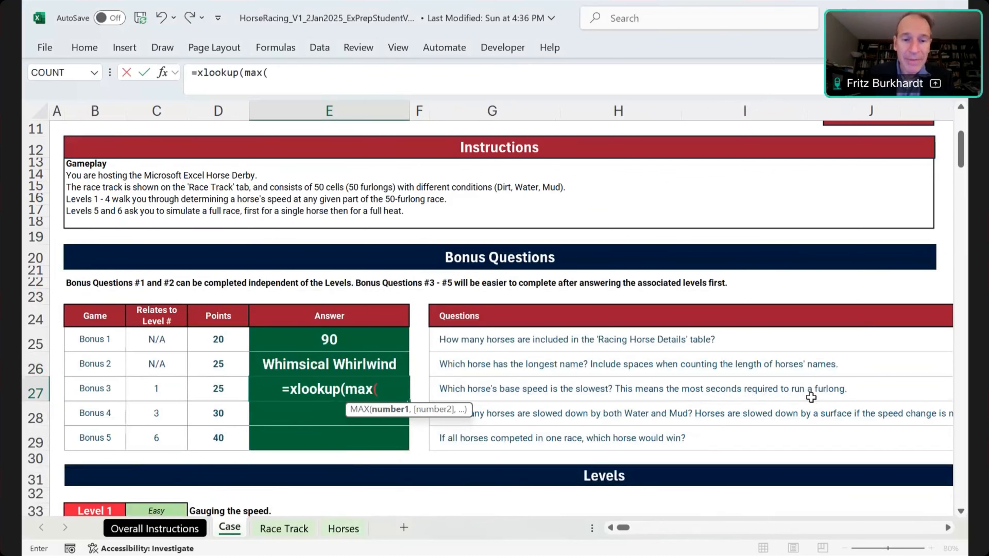
key("ctrl+Page_Down")
key("ctrl+Page_Down")
key("Right")
key("Right")
key("ctrl+Up")
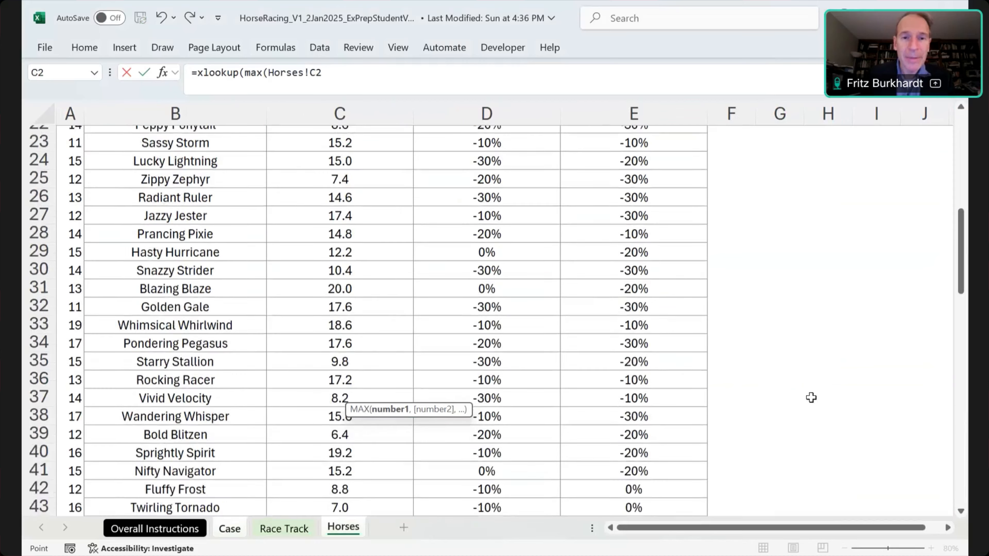
key("Down")
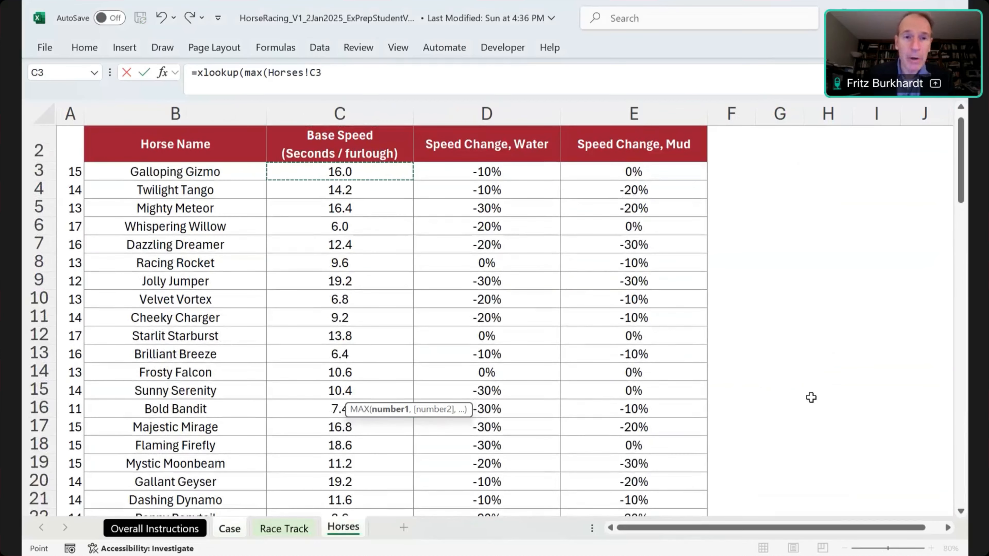
key("ctrl+shift+Down")
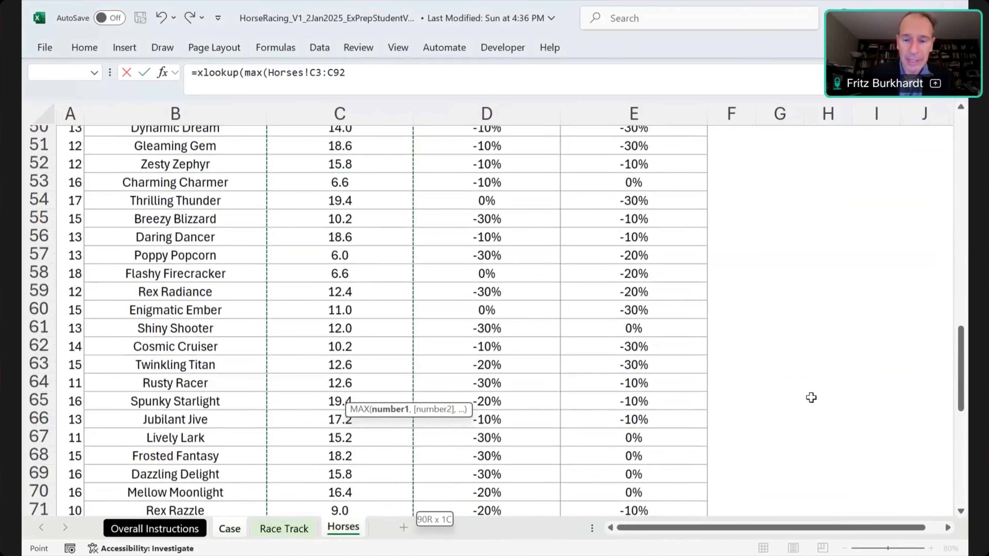
type("),")
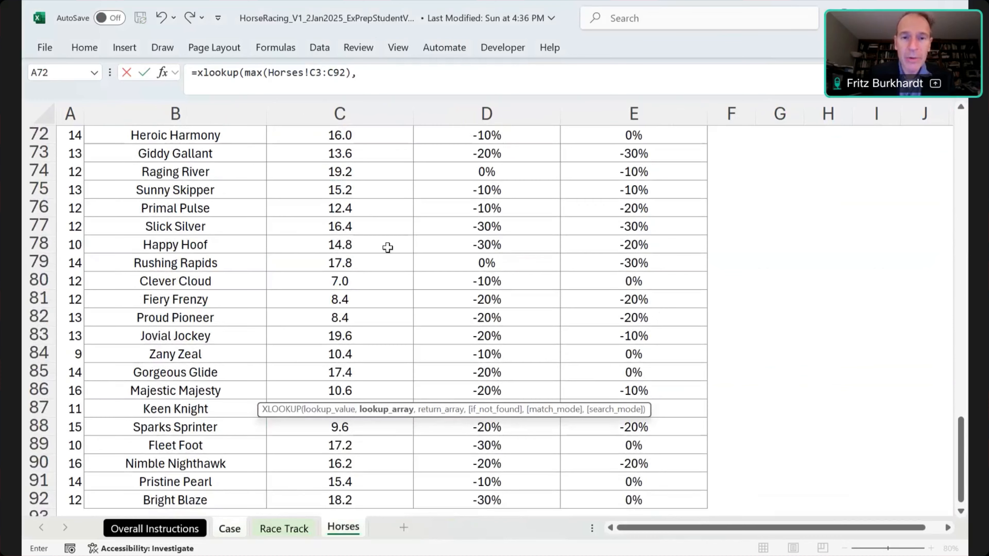
Step: Complete the Bonus 3 XLOOKUP with Horses!C3:C92 as lookup array and Horses!B3:B92 as return array
left_click(370, 243)
key("ctrl+Up")
key("ctrl+shift+Down")
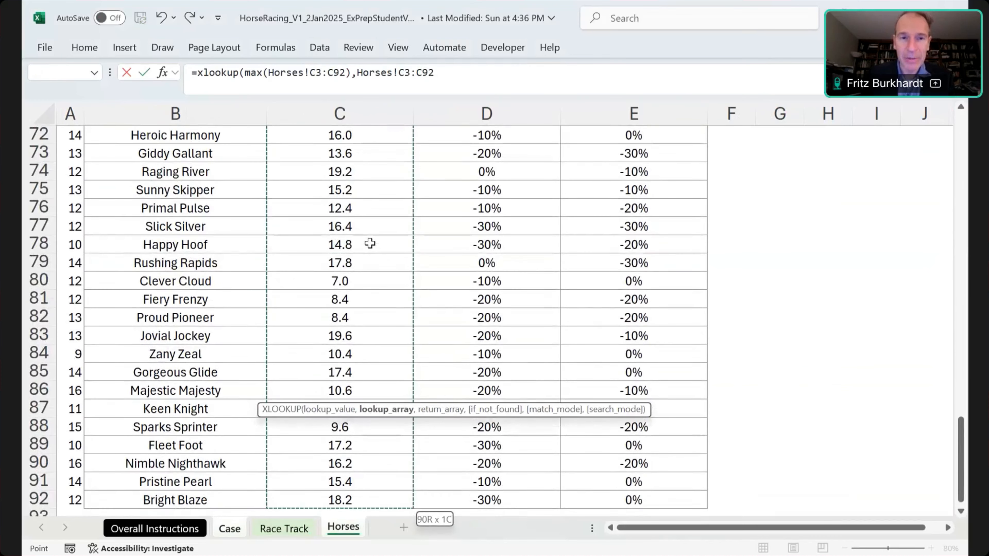
type(",")
key("Right")
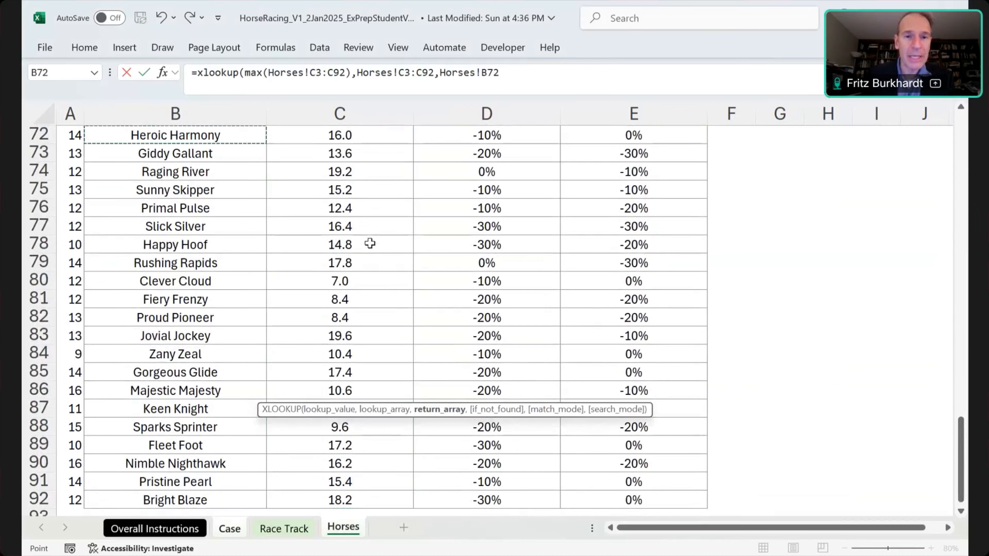
key("ctrl+Up")
key("Down")
key("Down")
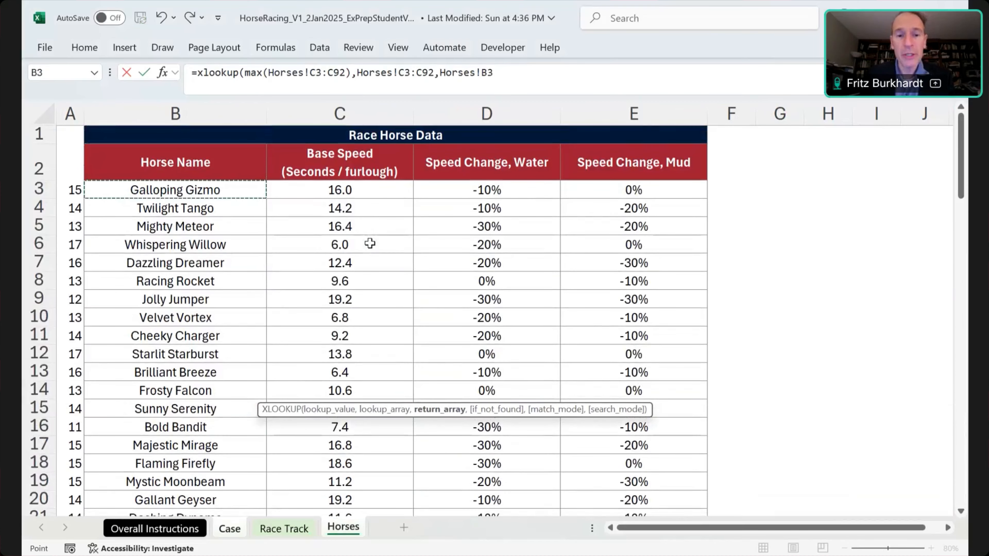
key("ctrl+shift+Down")
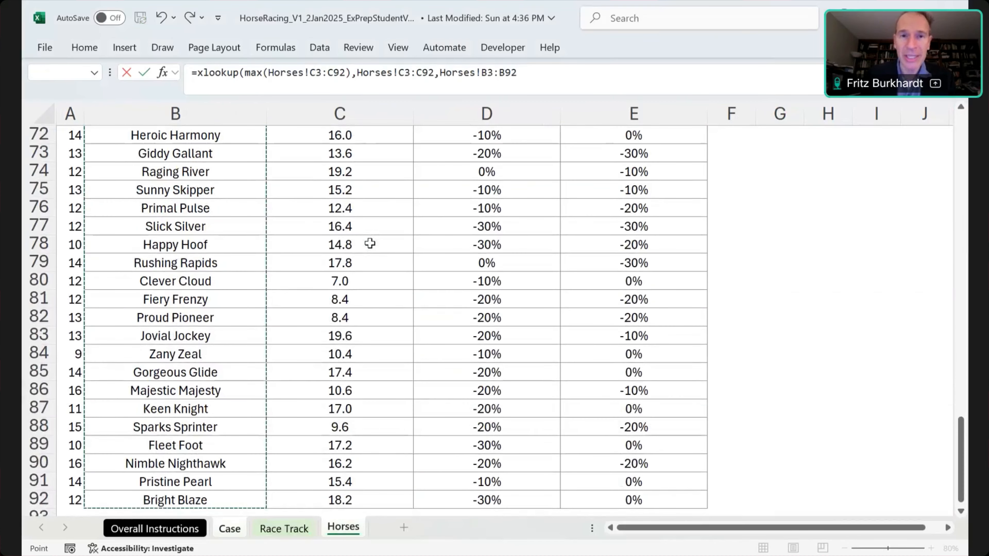
type(")")
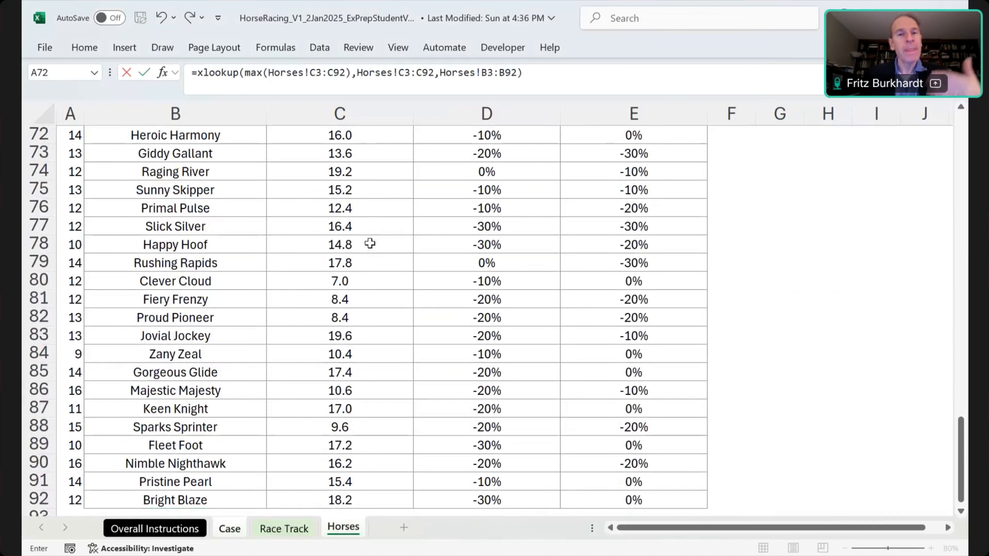
key("Return")
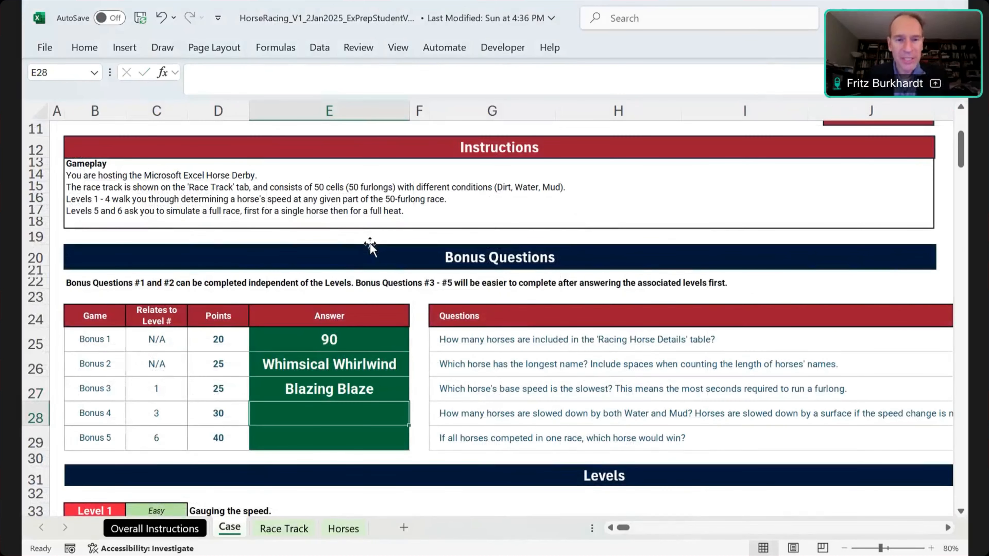
Step: Name the range B3:B92 on the Horses sheet HorseNames and reselect the range to check its name
key("ctrl+Page_Down")
key("ctrl+Page_Down")
key("Right")
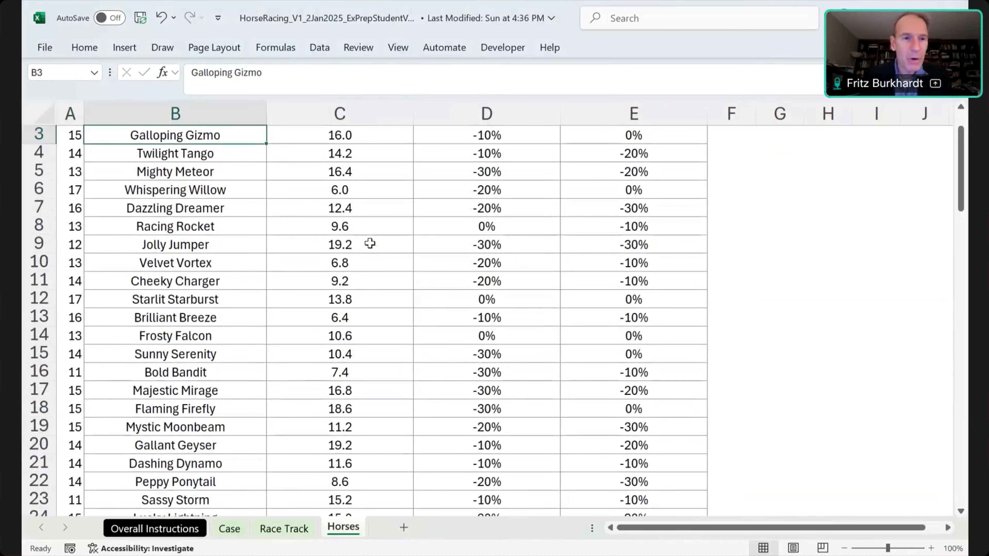
key("Up")
key("Down")
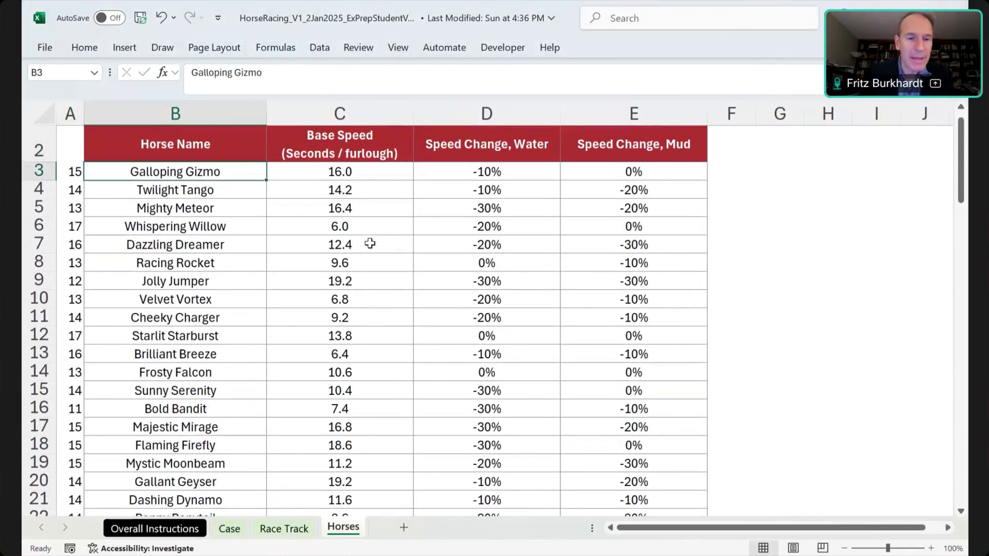
key("ctrl+shift+Down")
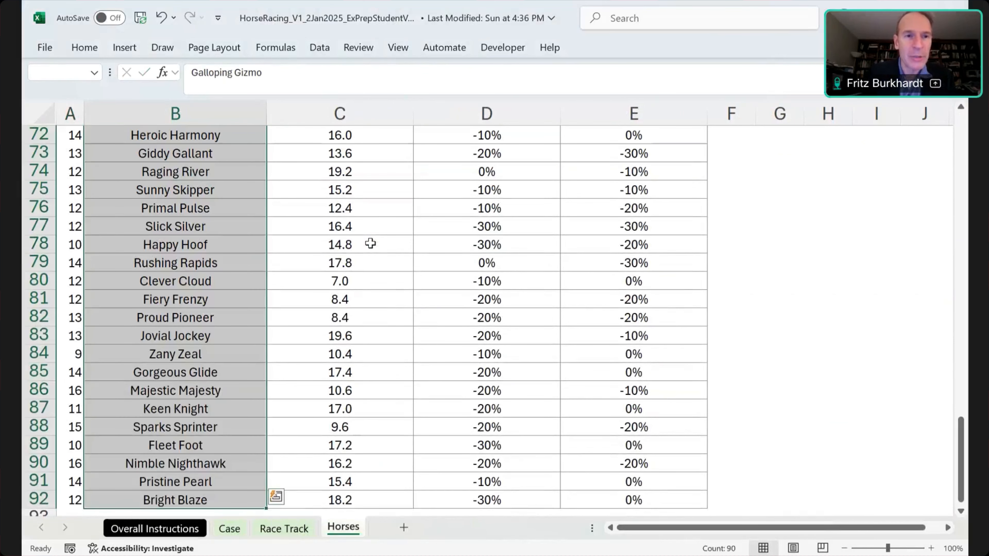
left_click(67, 72)
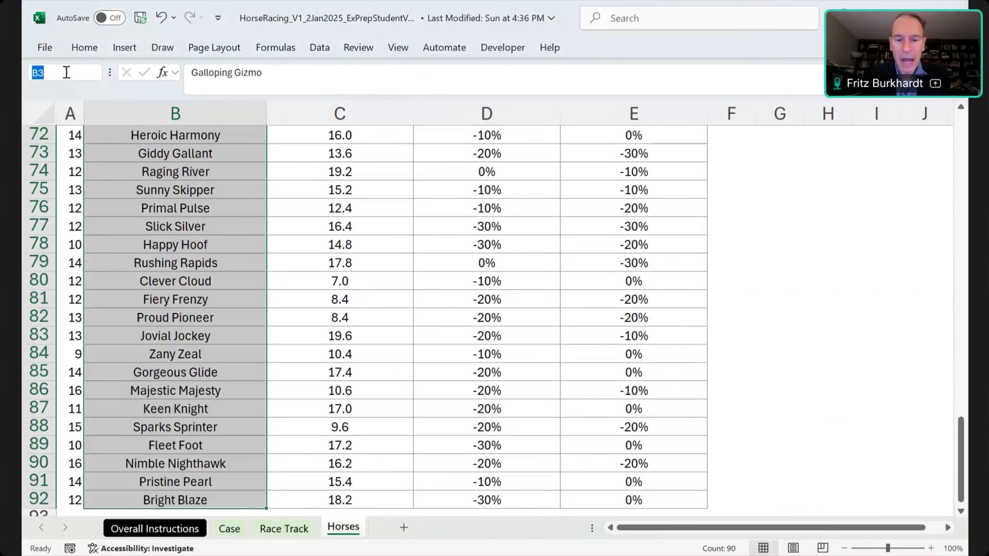
type("Ho")
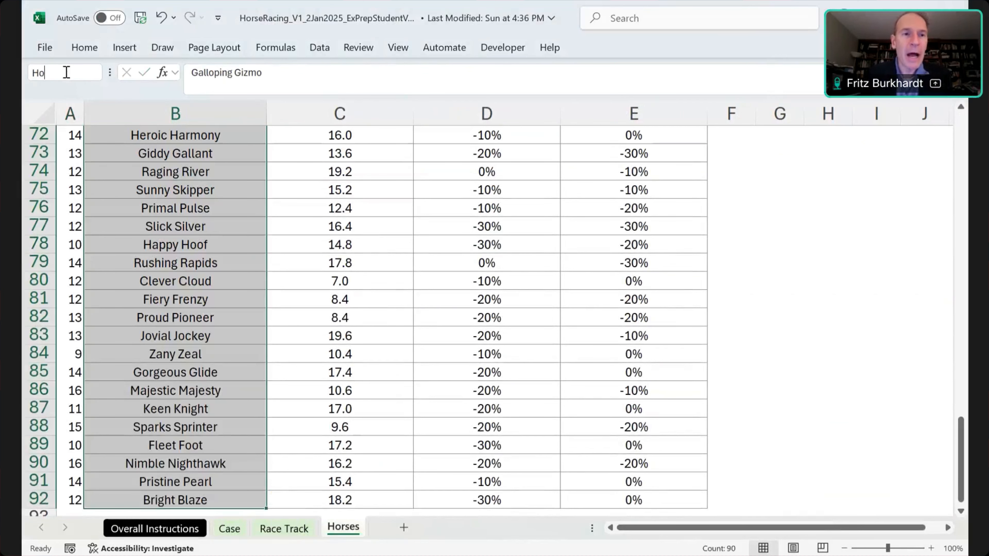
type("rseNames")
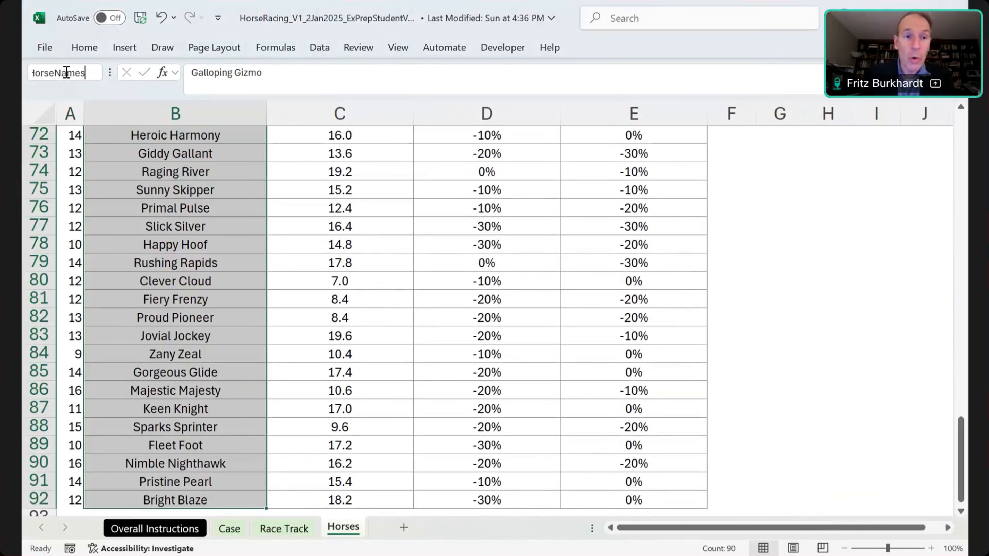
key("Return")
key("Up")
key("Down")
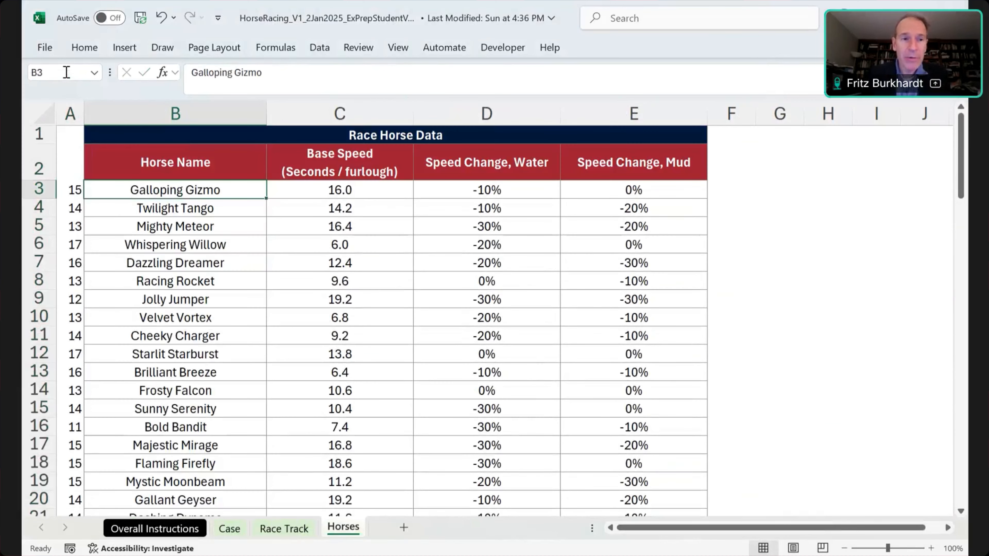
key("ctrl+shift+Down")
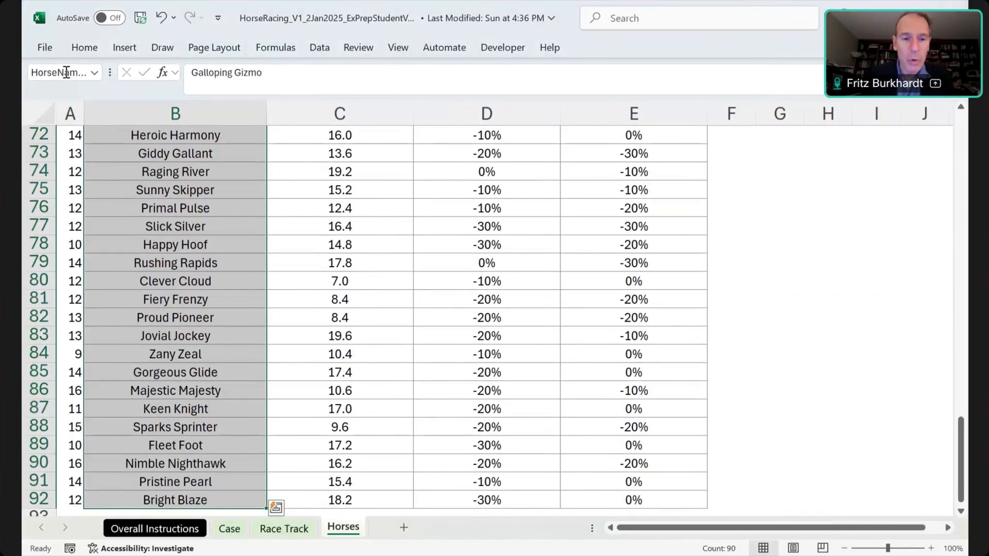
Step: Read the Bonus 4 question in row 28 of the Case sheet about horses slowed down by Water and Mud
key("ctrl+Page_Up")
key("ctrl+Page_Up")
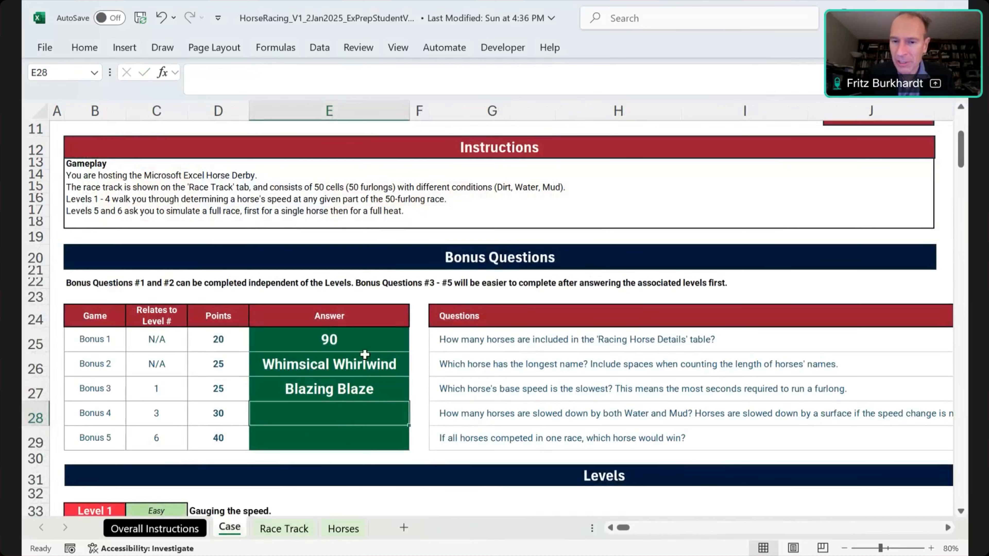
key("Right")
key("Right")
key("Right")
key("Right")
key("Right")
key("Right")
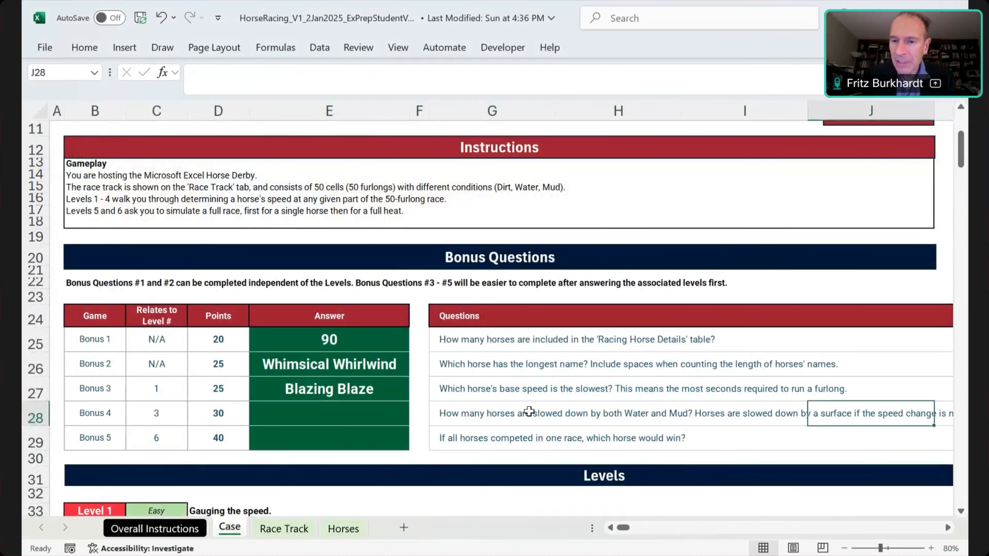
key("ctrl+Left")
key("Home")
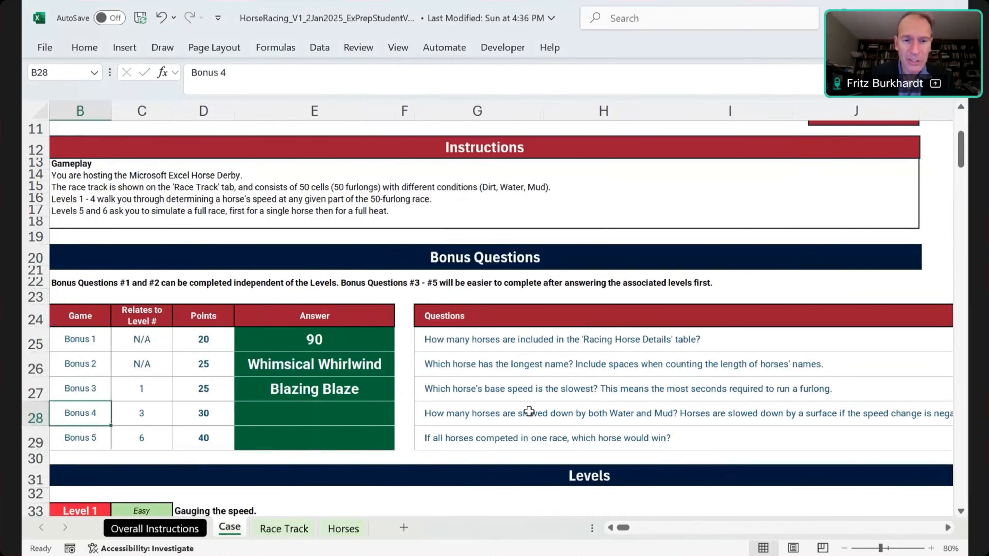
Step: Begin an IF formula in cell F3 of the Horses sheet with an AND test whose first condition is D3<0
key("ctrl+Page_Down")
key("ctrl+Page_Down")
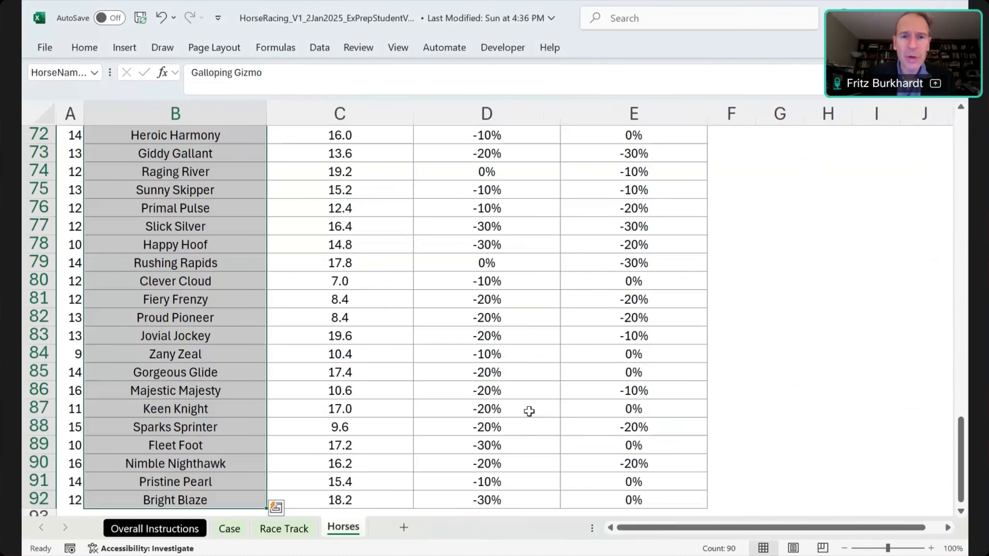
key("Up")
key("Up")
key("Down")
key("Down")
key("Right")
key("Right")
key("Right")
key("Right")
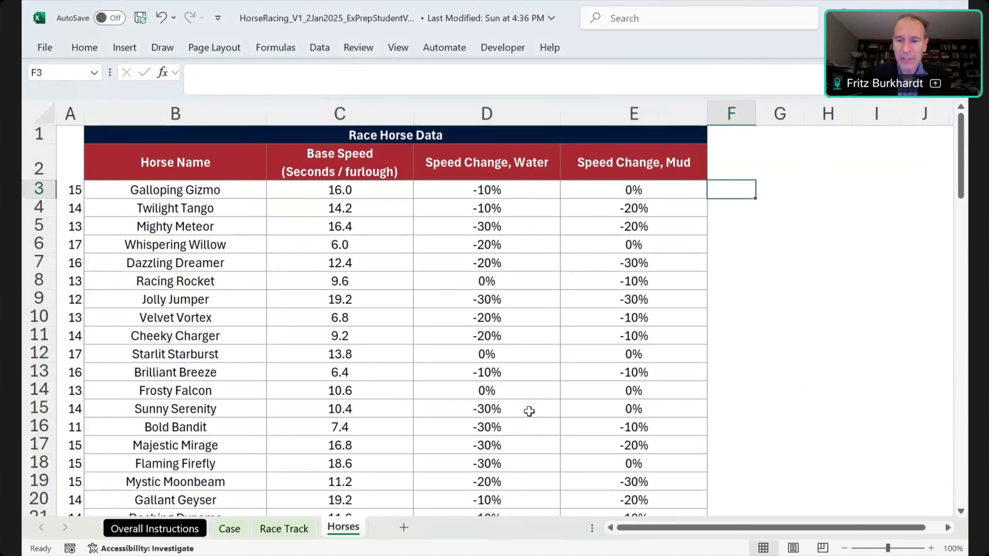
type("=IF(")
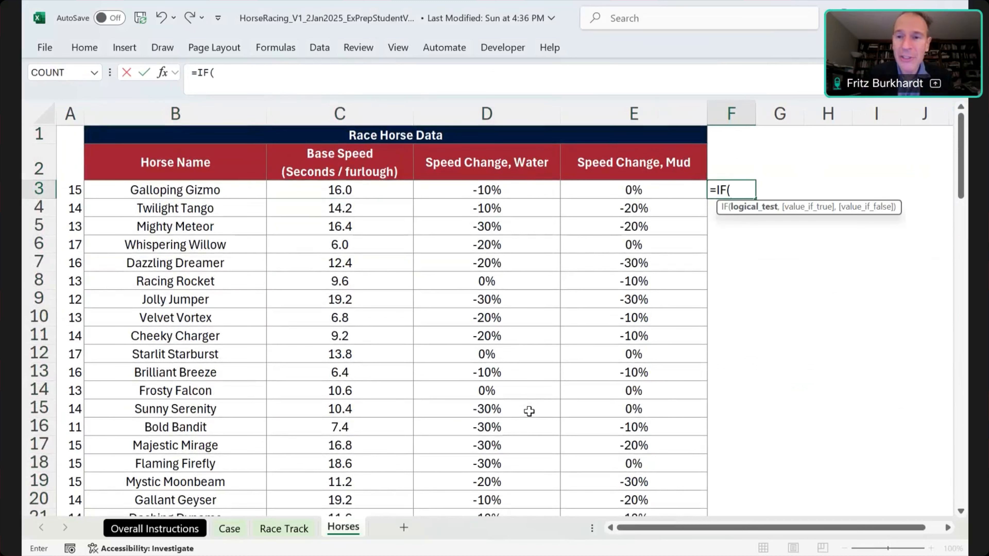
type("AND")
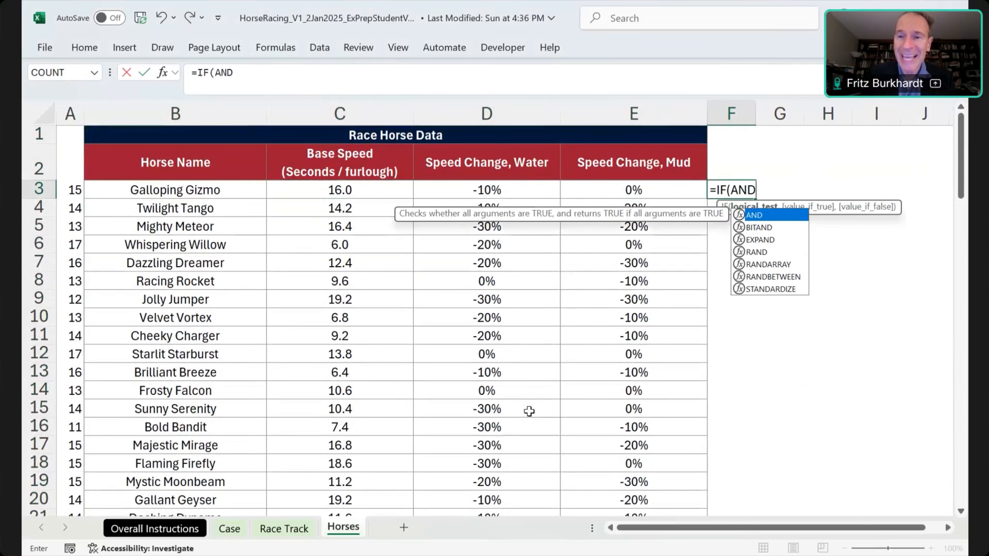
type("(")
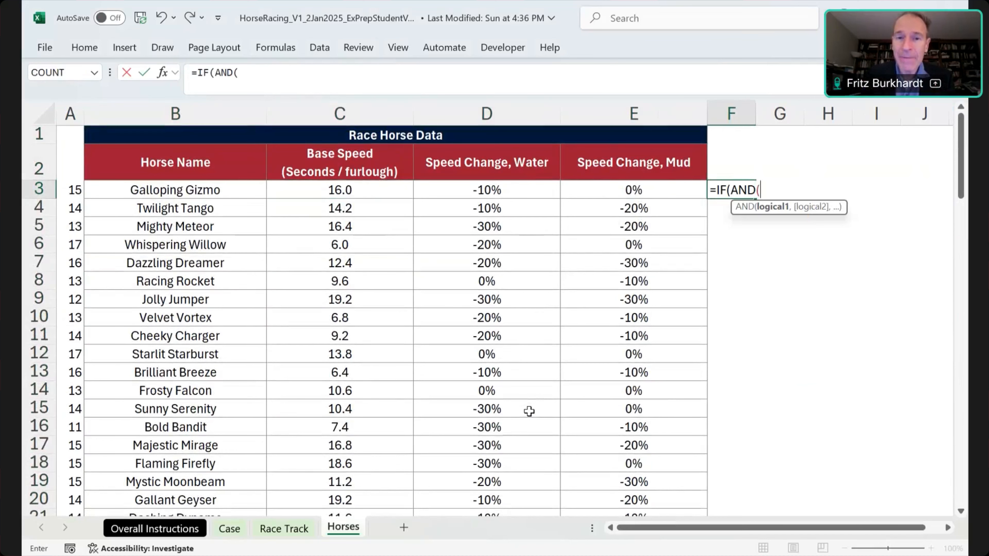
key("Left")
key("Left")
type("<0,")
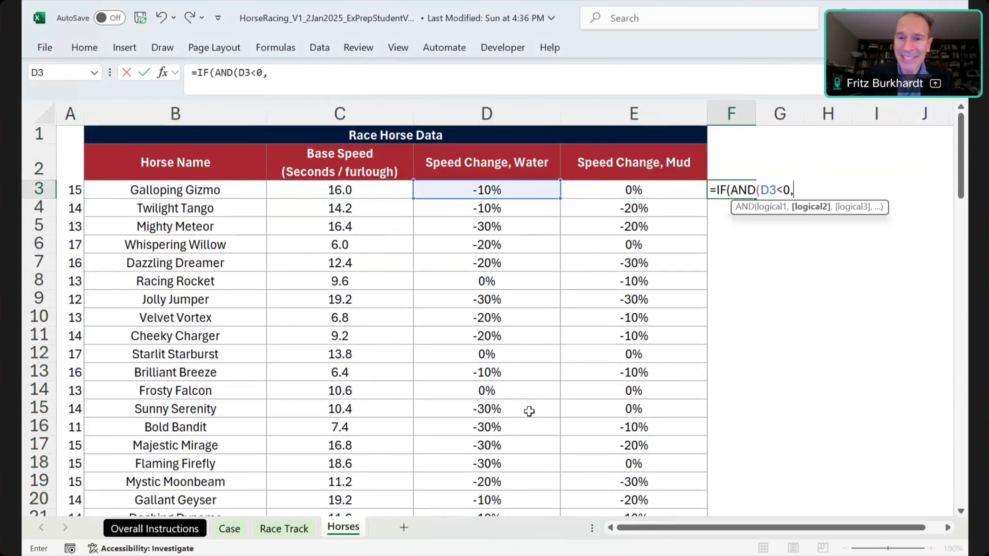
Step: Complete the F3 formula with E3<0 as second AND condition, returning 1 if true and 0 if false
key("Right")
type("<")
type("0),1")
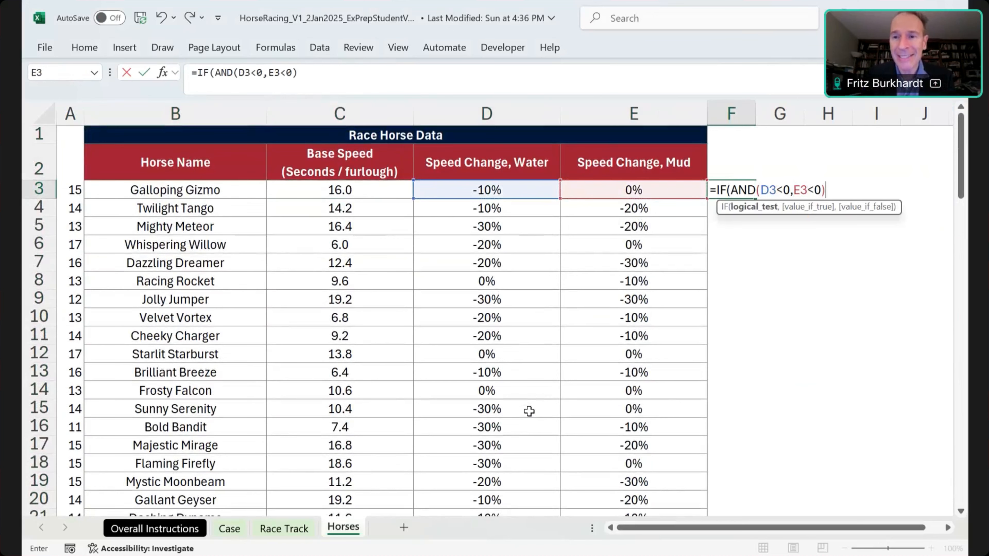
type(",")
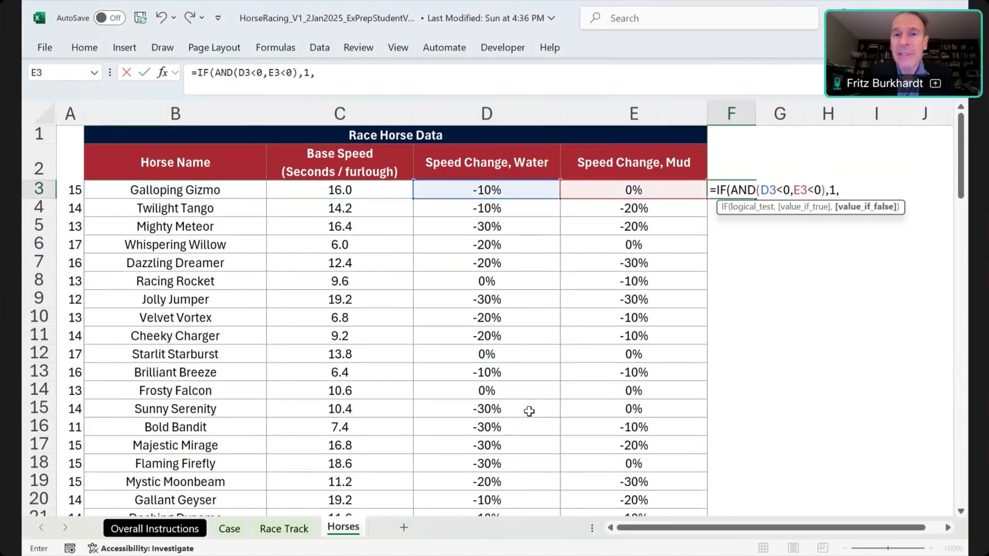
type("0")
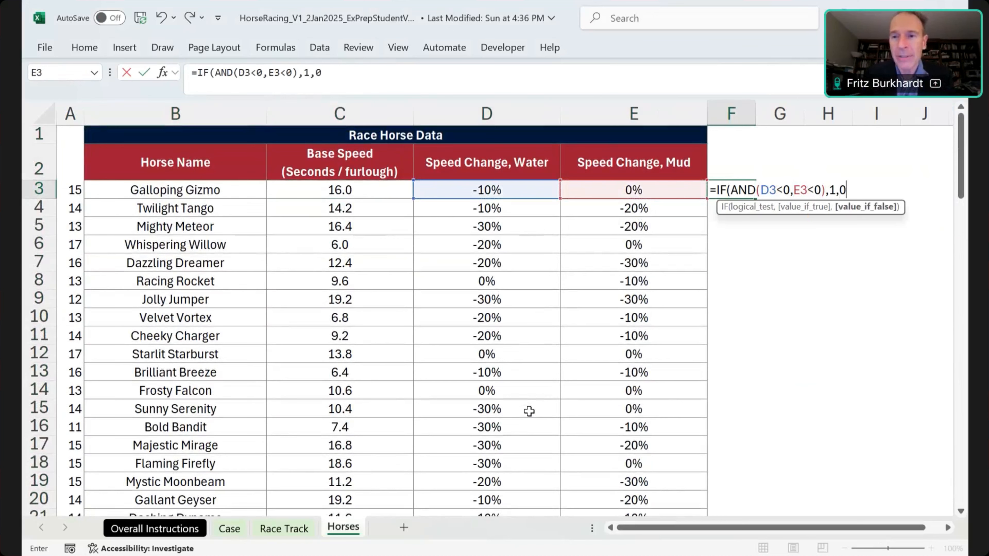
type(")")
key("Return")
Step: Enter the IF formula in F3 and copy it to F4 on the Horses sheet
key("Up")
key("ctrl+c")
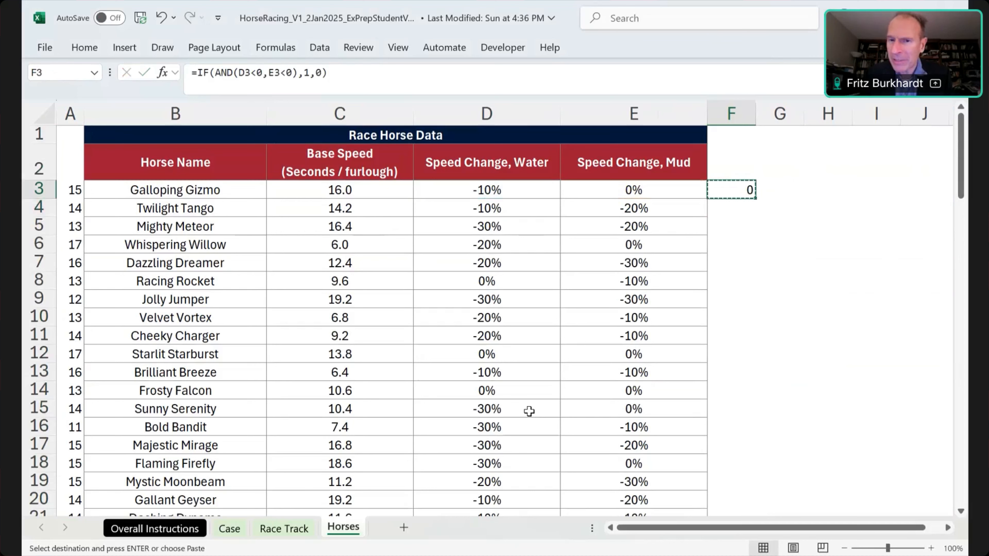
key("Down")
key("Return")
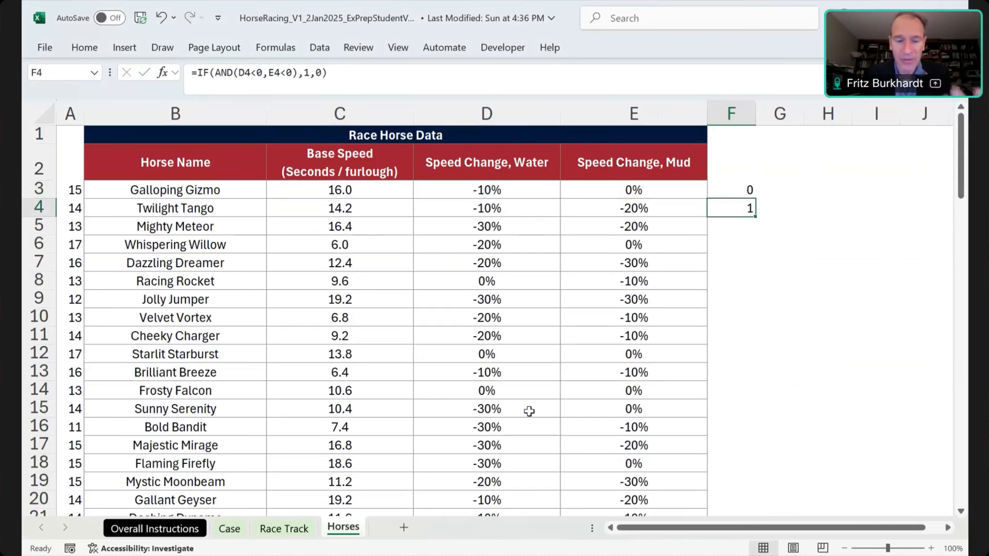
Step: Copy the F4 formula to every horse row, filling the range F3:F92
key("ctrl+c")
key("Left")
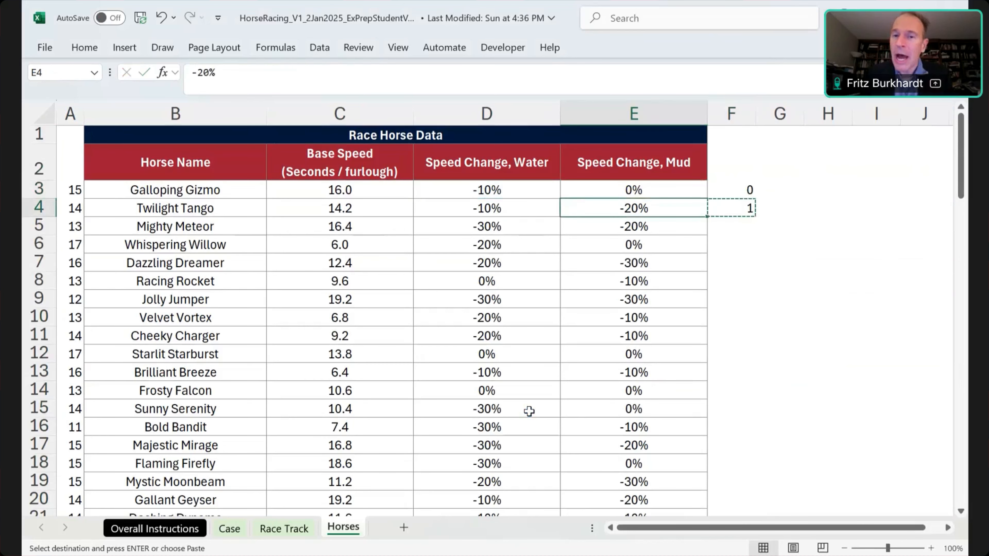
key("Right")
key("Left")
key("ctrl+Down")
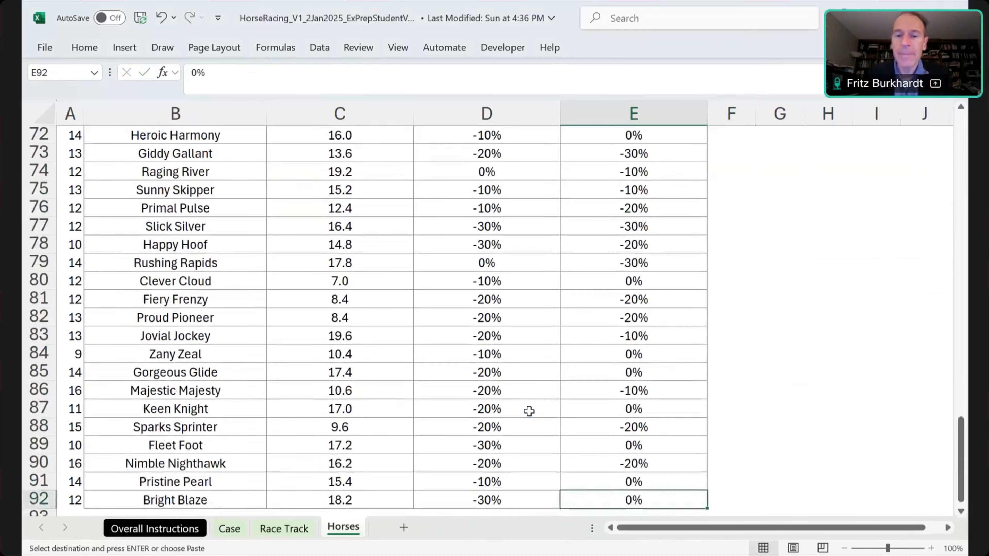
key("Right")
key("ctrl+shift+Up")
key("Return")
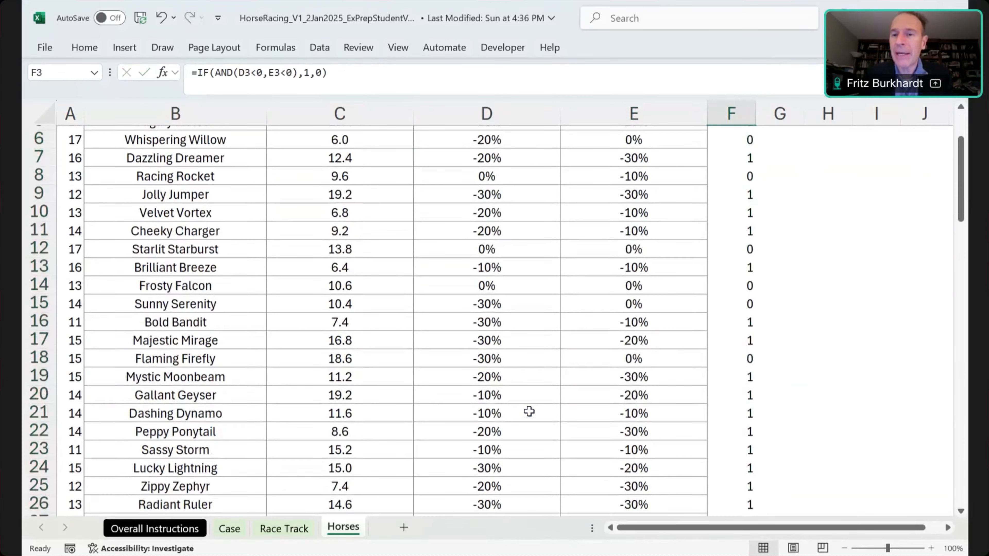
Step: Total the flags in F3:F92 with a SUM formula in F2 of the Horses sheet
key("Up")
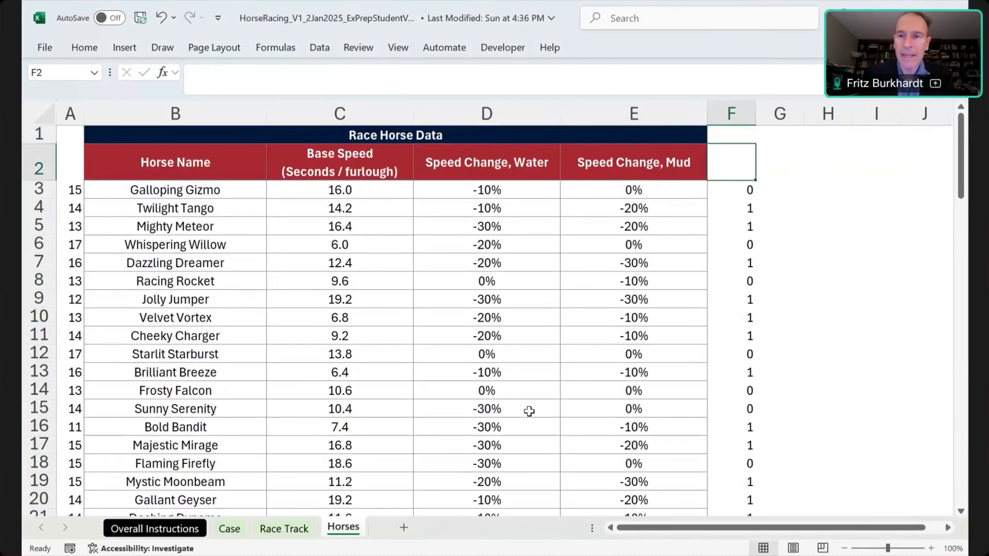
type("=sum(")
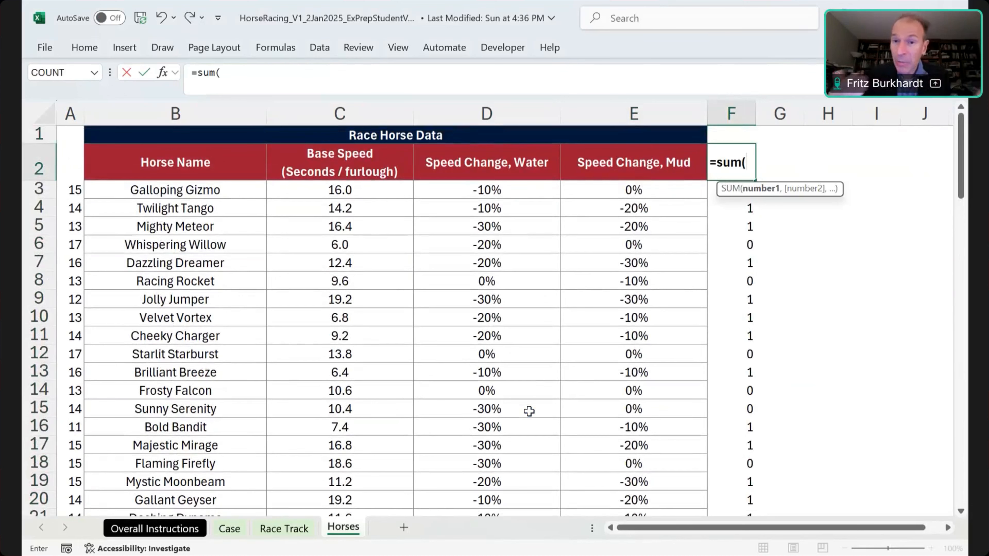
key("Down")
key("ctrl+shift+Down")
type(")")
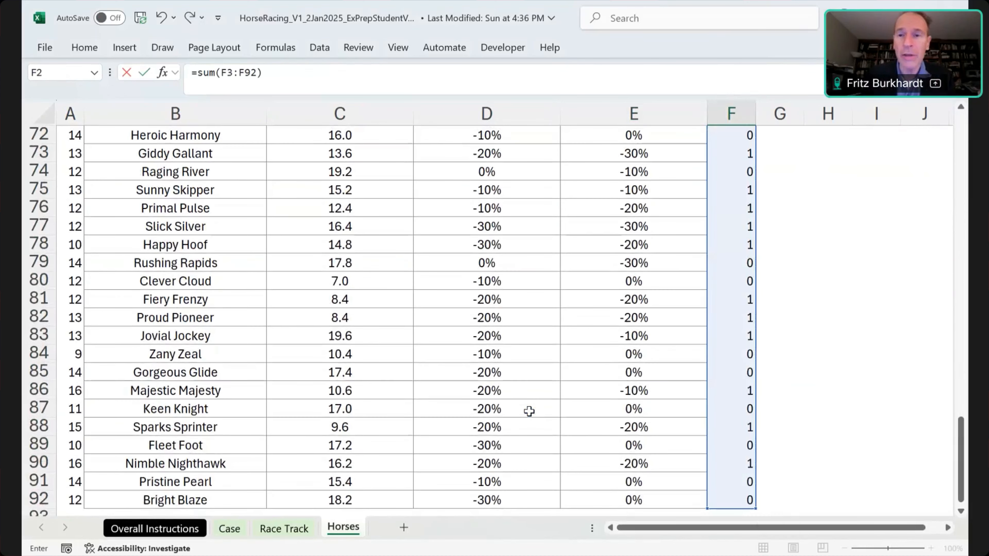
key("ctrl+Return")
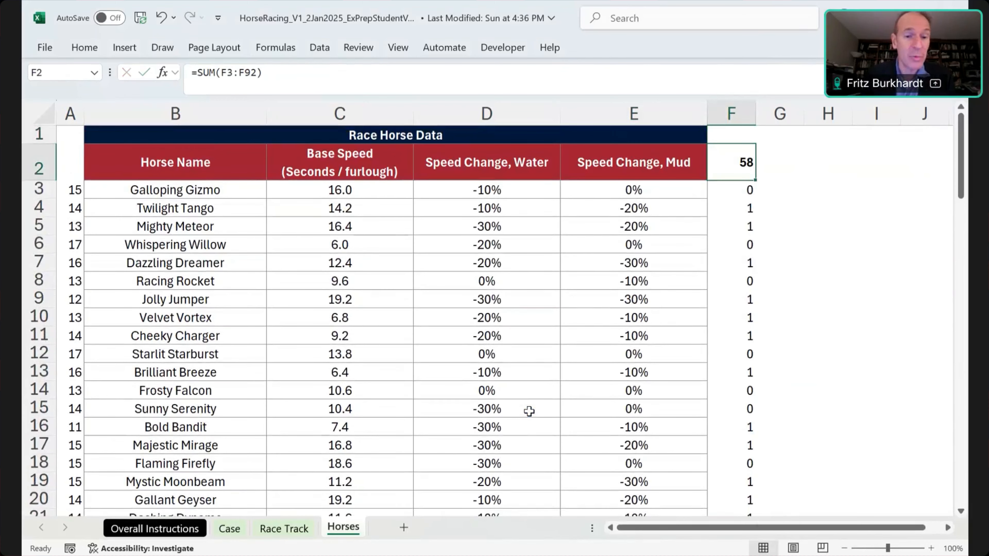
Step: Enter 58 as the Bonus 4 answer in E28 of the Case sheet
key("ctrl+Page_Up")
key("ctrl+Page_Up")
key("Right")
key("Right")
key("Right")
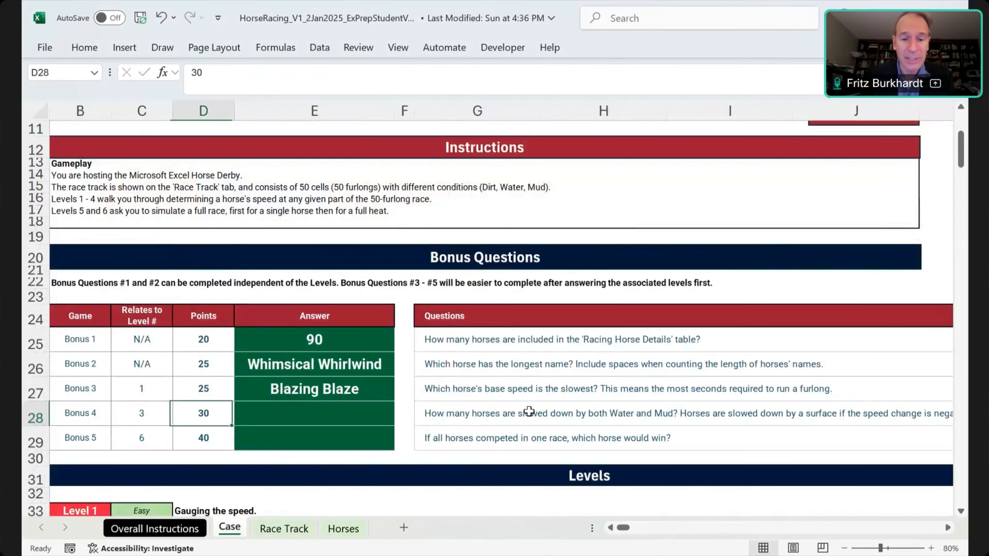
type("58")
key("ctrl+Return")
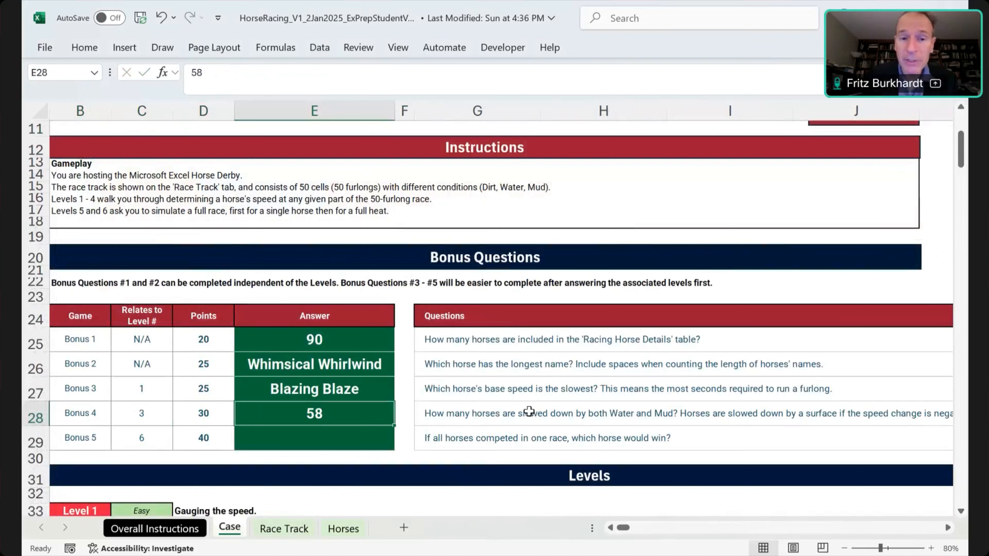
Step: Read the Bonus 5 row on the Case sheet, followed by the Level 1 question, example and horse list
key("Down")
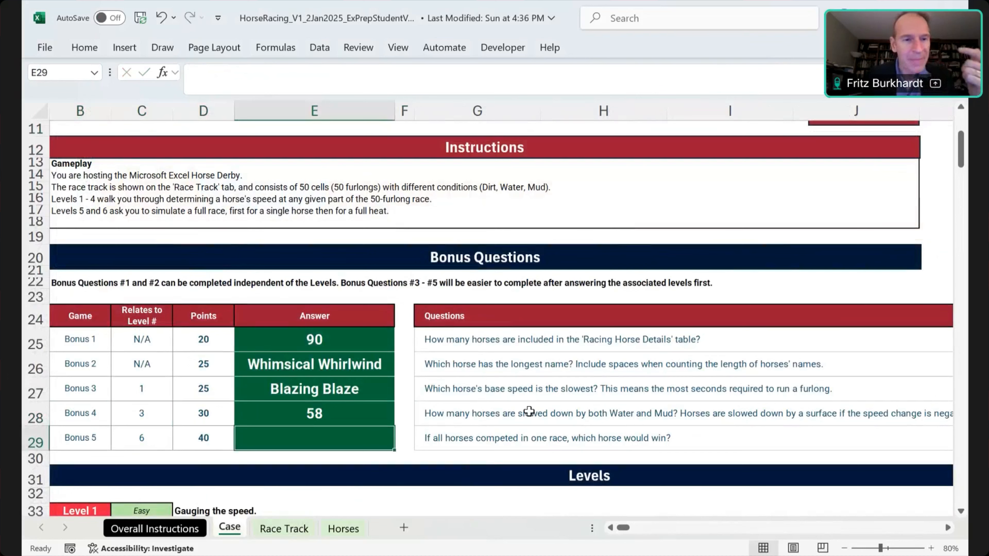
key("Left")
key("Left")
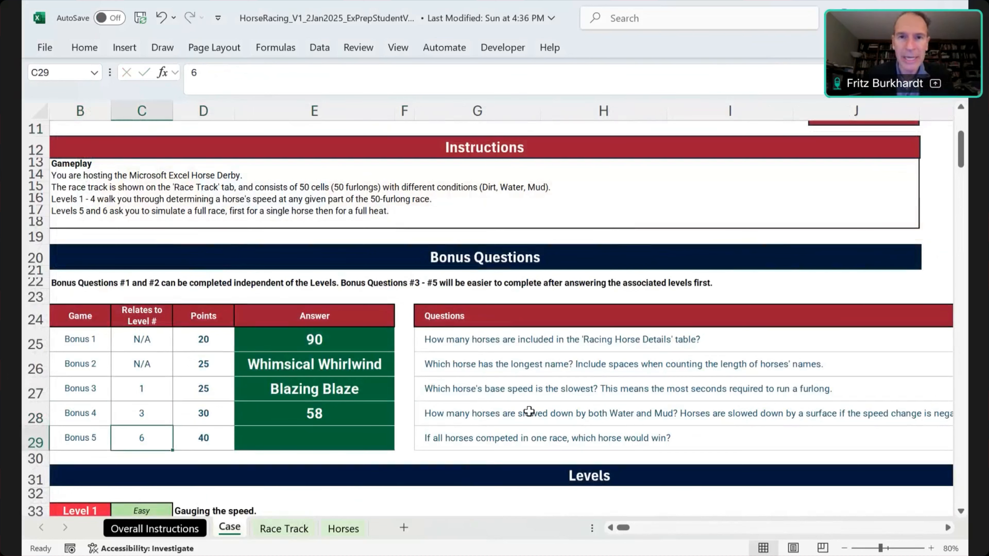
key("Down")
key("Down")
key("Down")
key("Down")
key("Down")
key("Down")
key("Down")
key("Down")
key("Down")
key("Down")
key("Down")
key("Down")
key("Down")
key("Down")
key("Down")
key("Down")
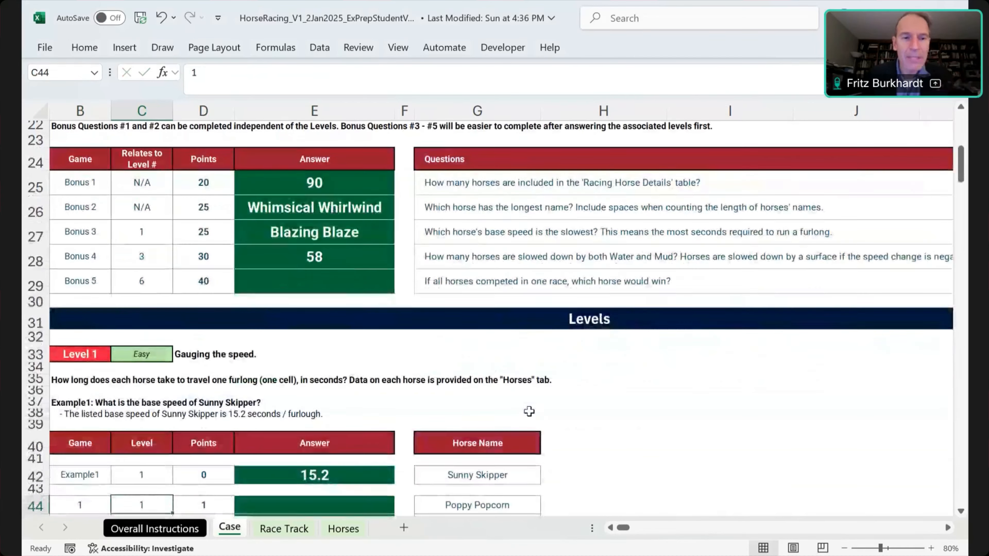
key("Down")
key("Down")
key("Down")
key("Down")
key("Down")
key("Down")
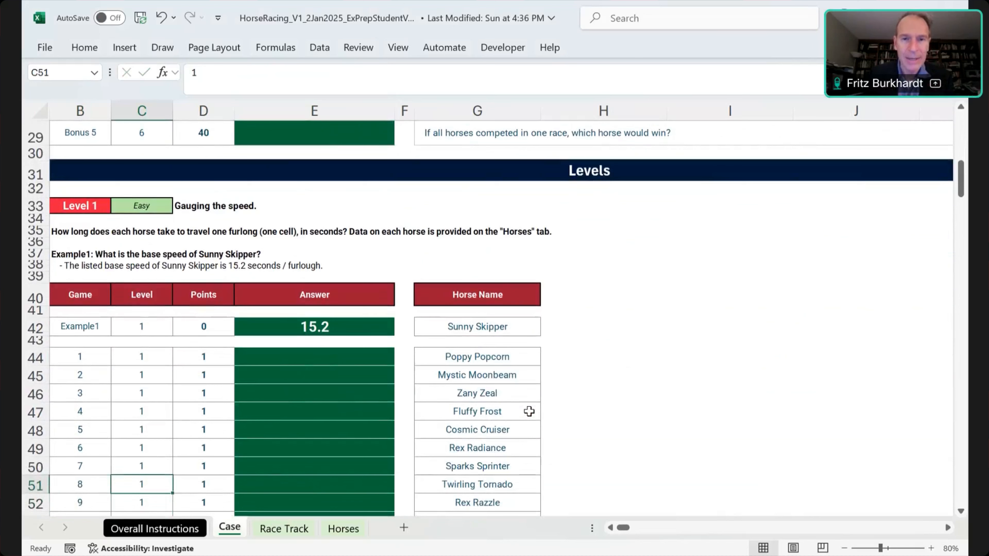
Step: Begin an XLOOKUP formula in E44 of the Case sheet with G44 as lookup value and HorseNames as lookup array
key("Up")
key("Right")
key("Right")
key("Up")
key("Up")
key("Up")
key("Up")
key("Up")
key("Up")
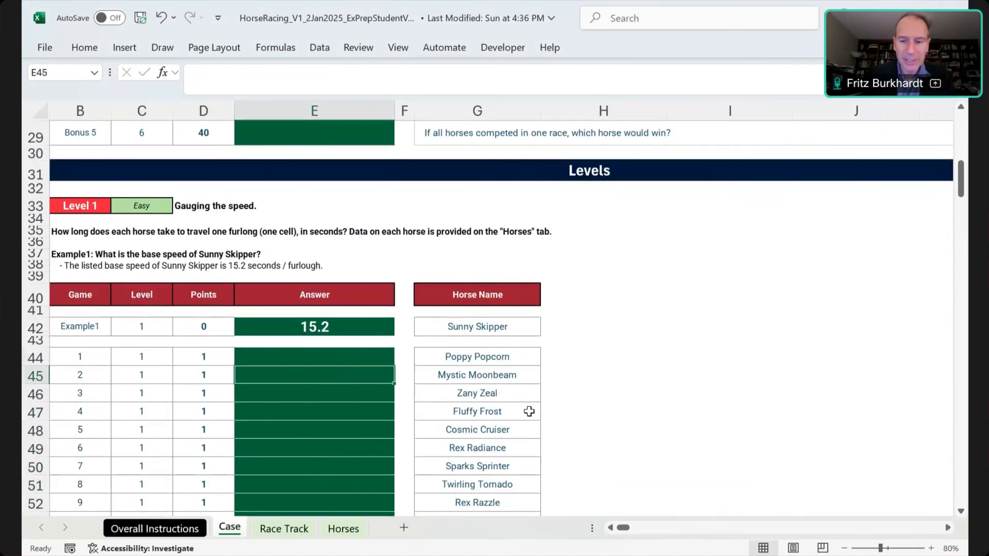
type("=xlookup(")
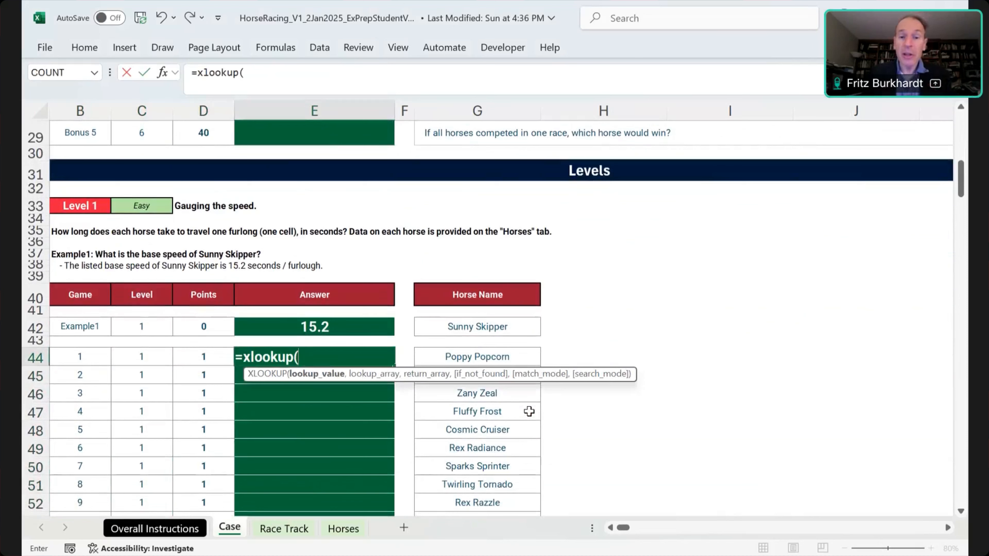
key("Right")
key("Right")
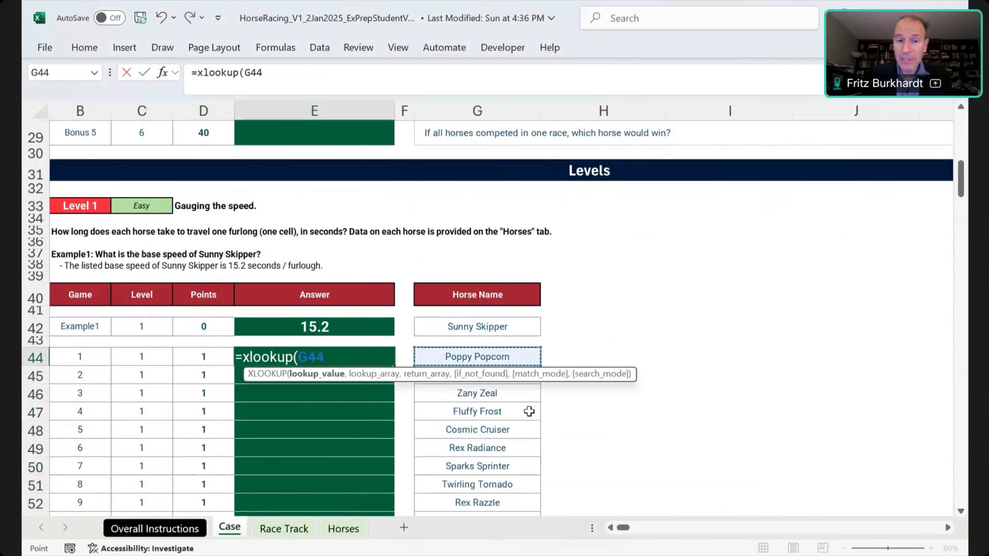
type(",H")
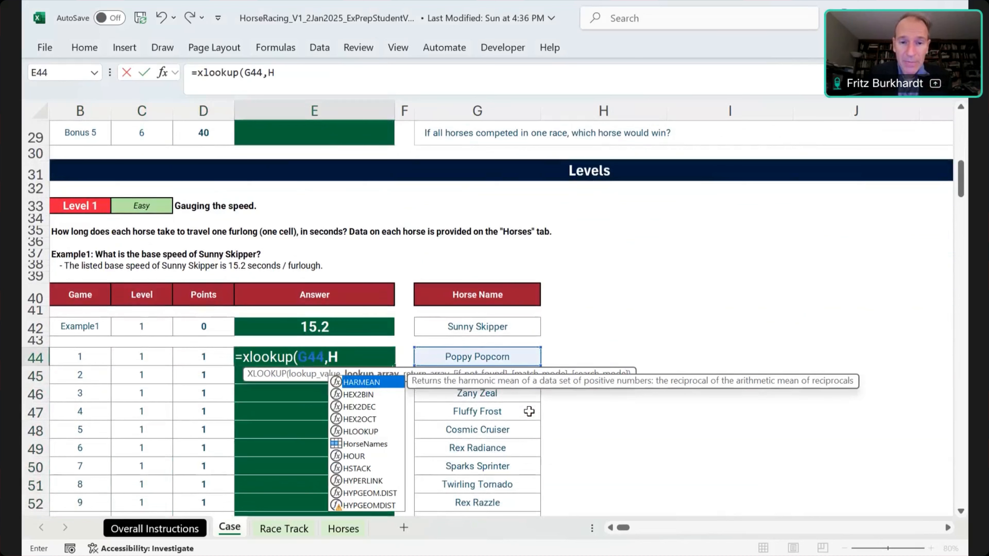
type("orseNames")
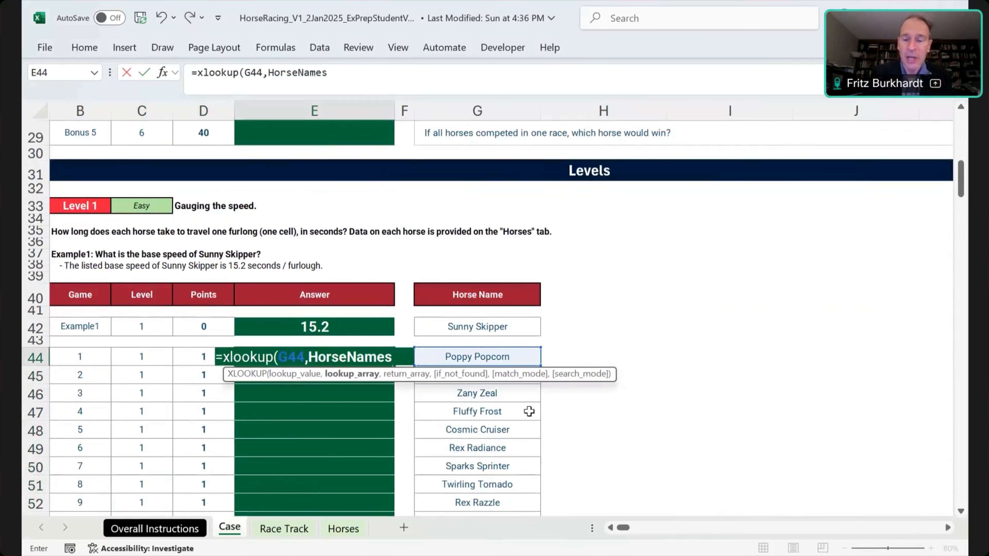
type(",")
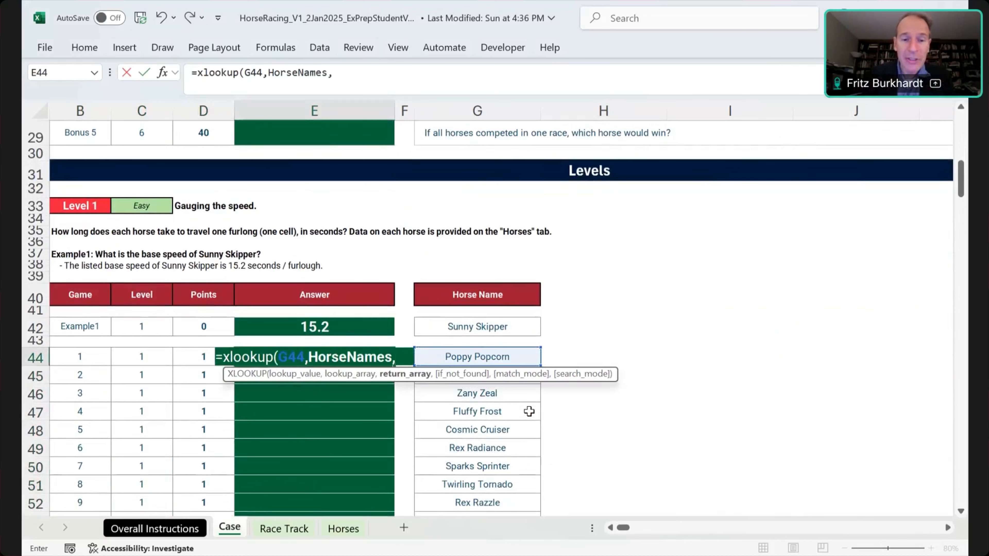
Step: Complete the E44 XLOOKUP with the base speeds in C3:C92 of the Horses sheet as return array
key("ctrl+Page_Down")
key("ctrl+Page_Down")
key("Right")
key("Right")
key("Down")
key("Down")
key("ctrl+shift+Down")
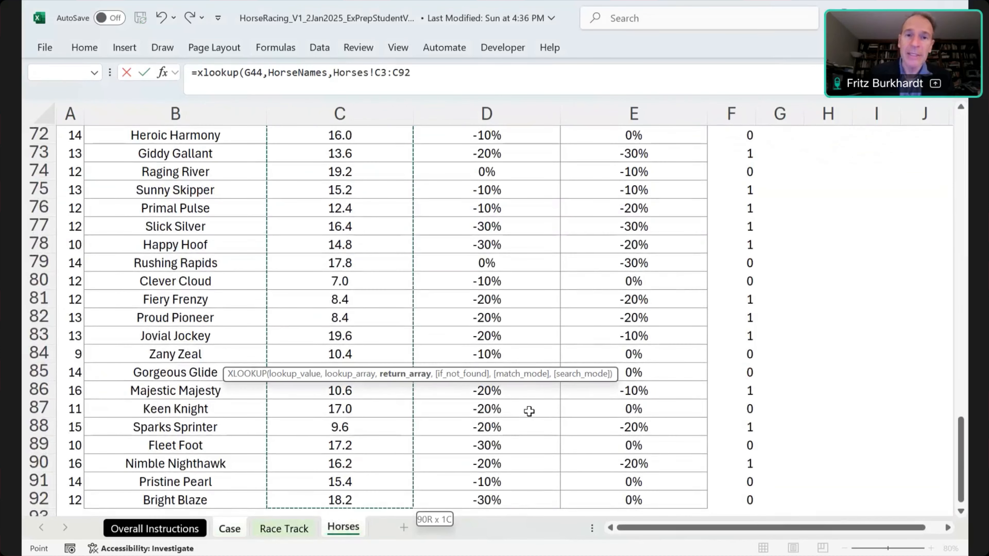
type(")")
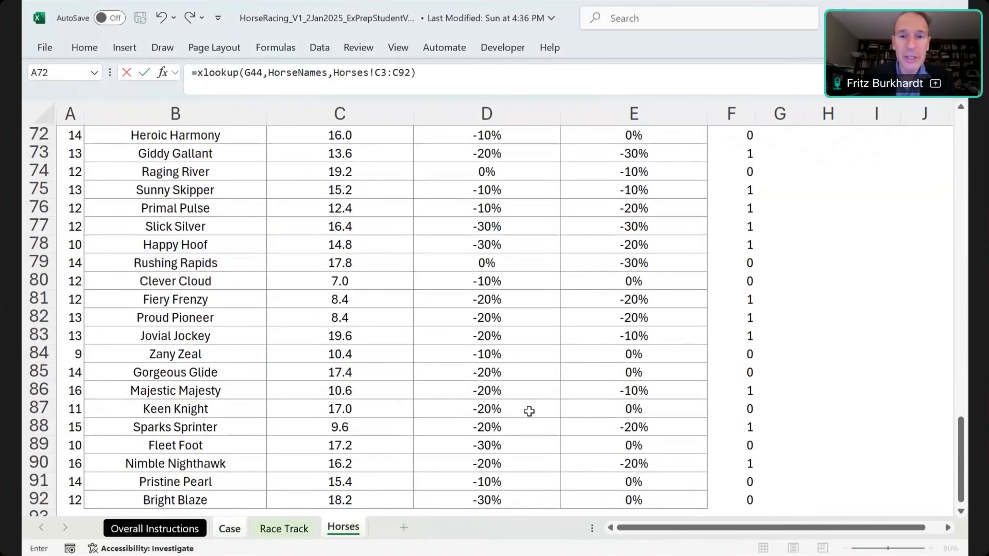
key("ctrl+Return")
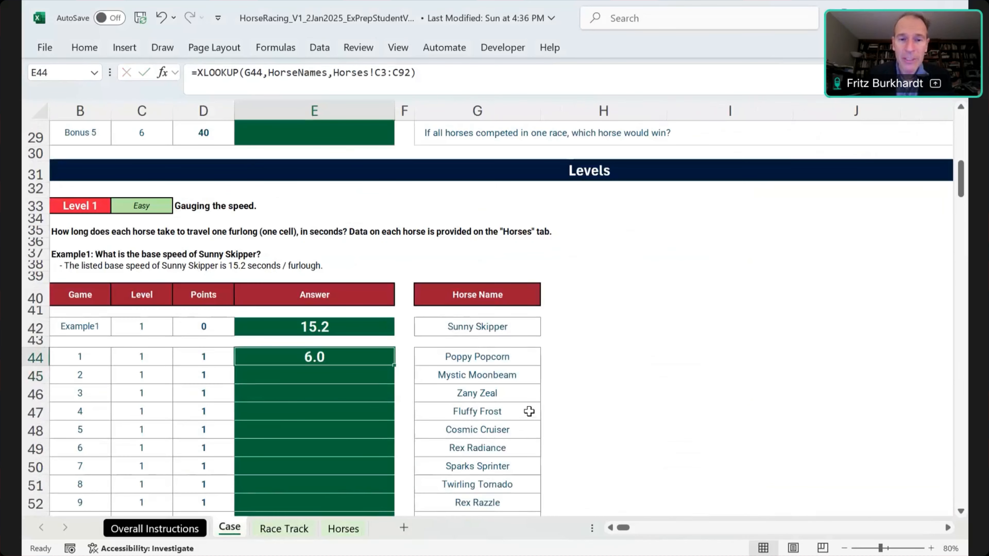
Step: Make the return array in the E44 formula absolute as Horses!$C$3:$C$92
key("F2")
key("Escape")
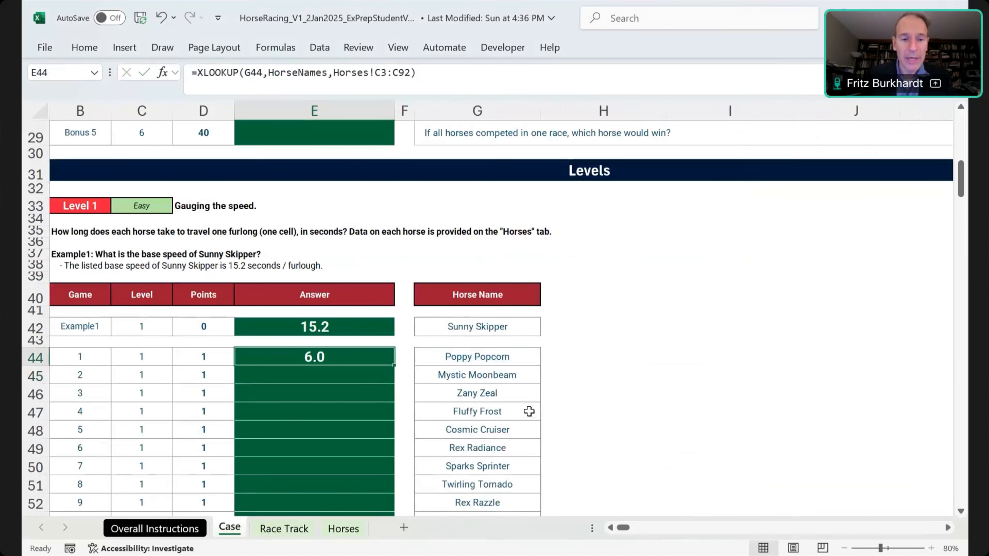
key("F2")
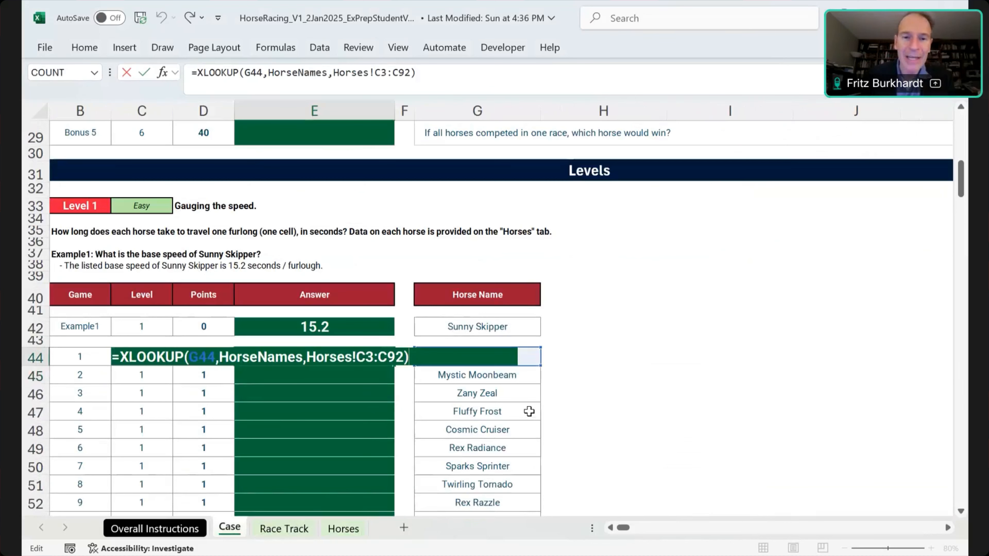
key("Left")
key("Left")
key("Left")
key("F4")
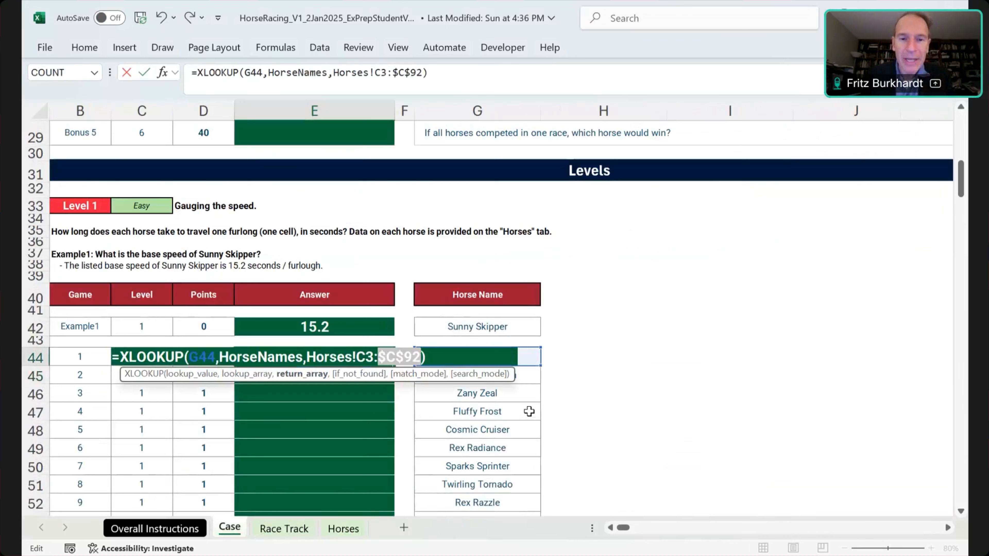
key("F4")
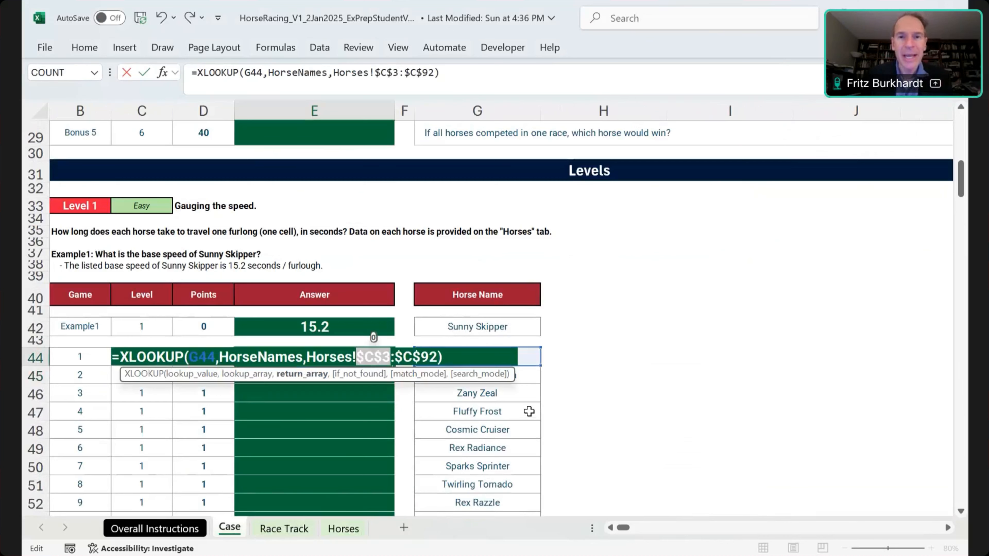
key("ctrl+Return")
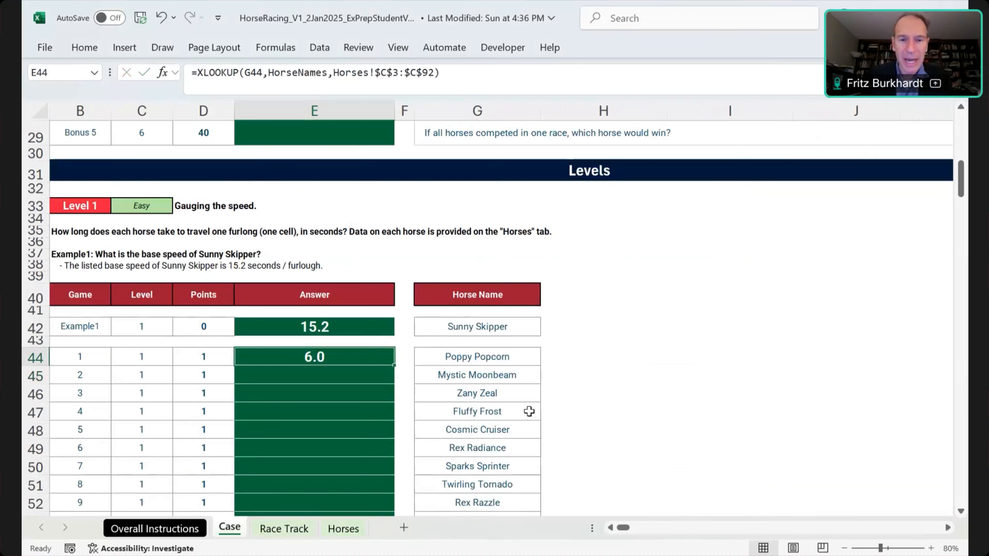
Step: Copy the E44 XLOOKUP formula into the Example1 answer cell E42
key("ctrl+c")
key("Up")
key("Up")
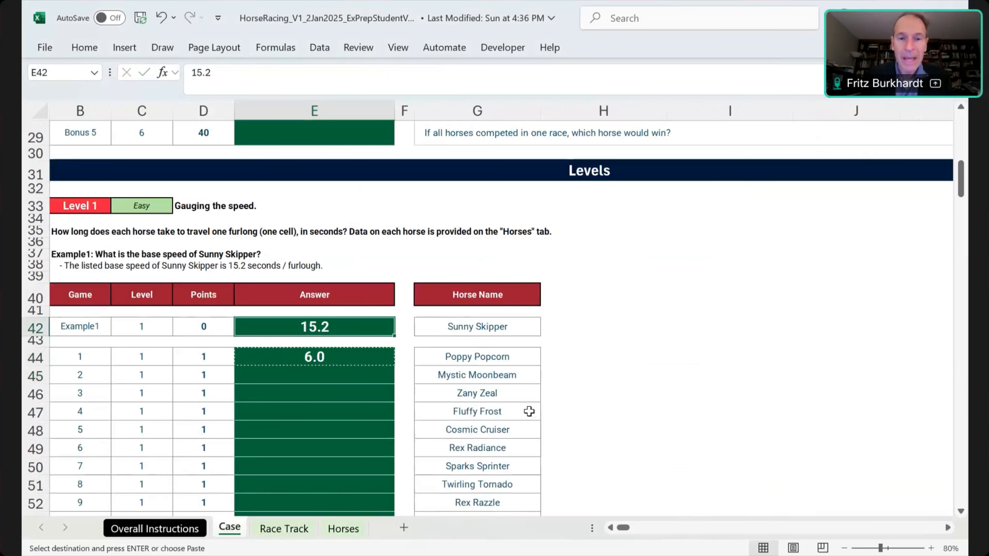
key("ctrl+v")
key("ctrl")
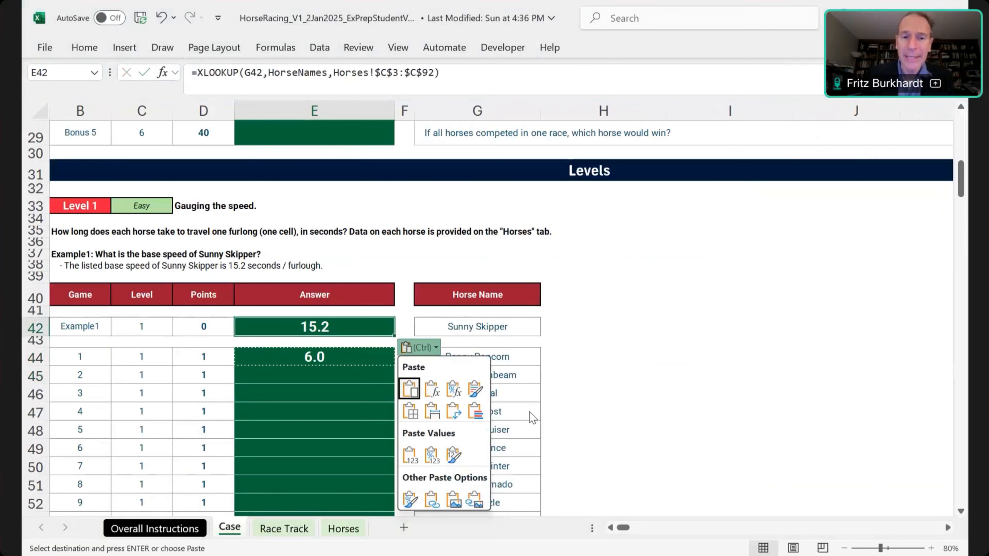
key("Escape")
Step: Fill the XLOOKUP formula through all twenty Level 1 answer cells, E44:E63
key("Down")
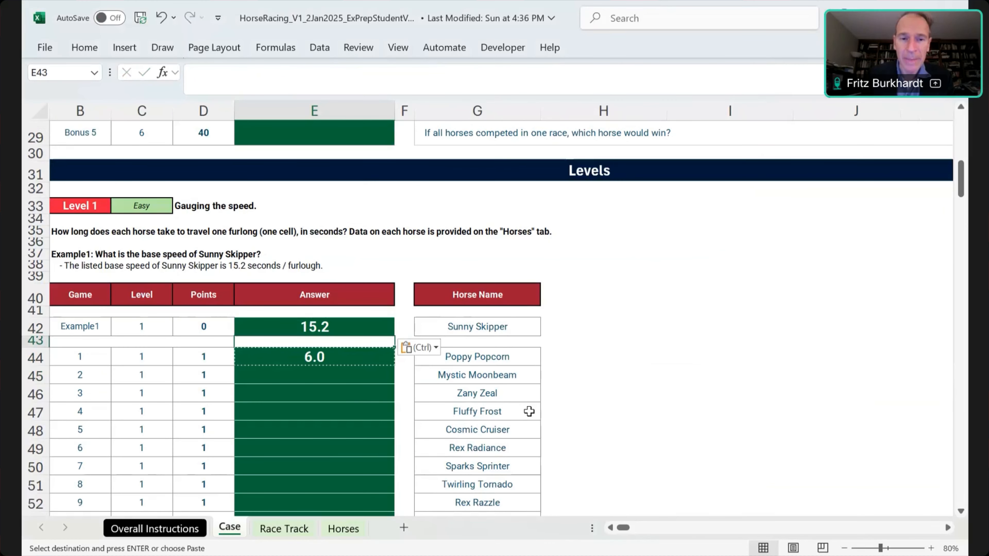
key("Down")
key("Left")
key("ctrl+Down")
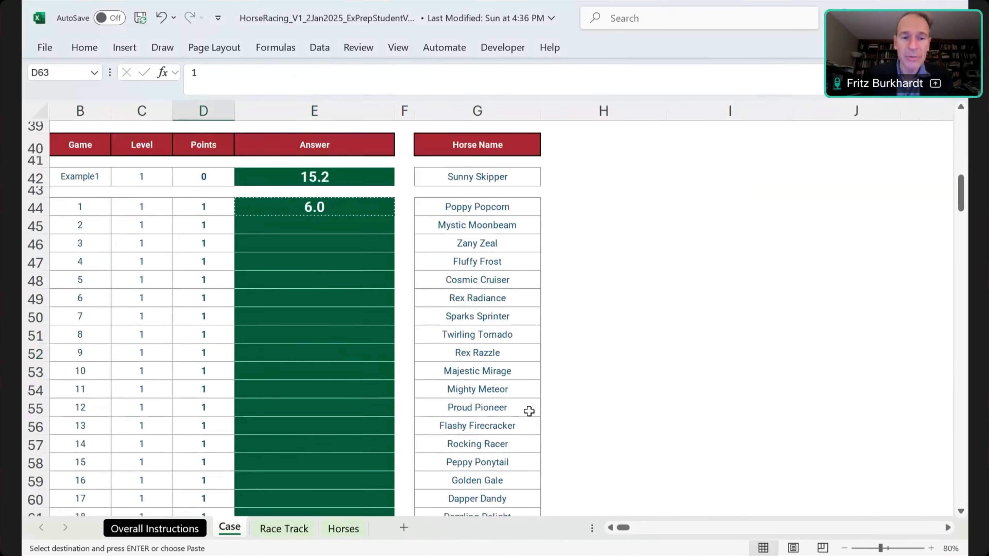
key("Right")
key("ctrl+shift+Up")
key("Return")
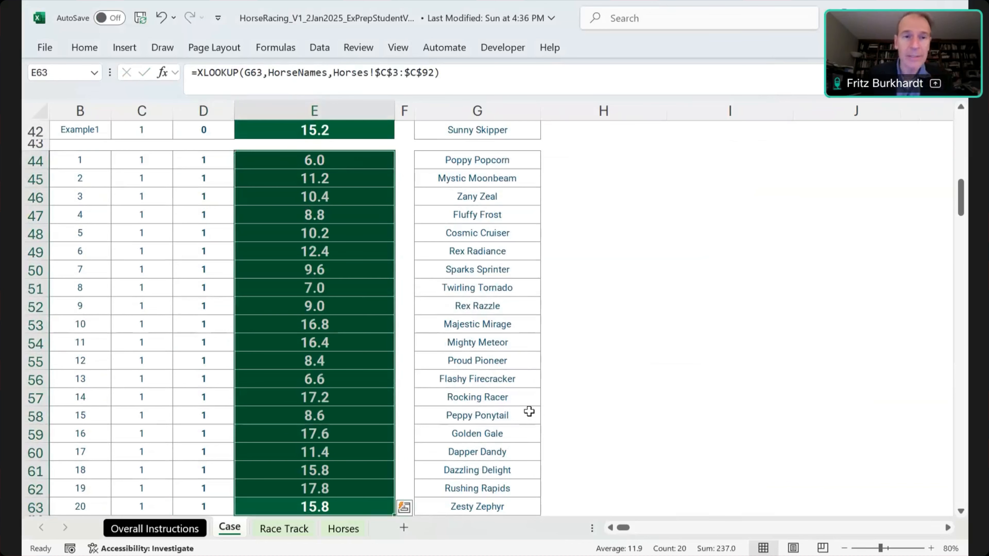
Step: Move on to the Level 2 section below the Level 1 answers and read its question about the 50-furlong race
key("Down")
key("Down")
key("Down")
key("Down")
key("Down")
key("Down")
key("Down")
key("Down")
key("Down")
key("Down")
key("Down")
key("Down")
key("Down")
key("Down")
key("Down")
key("Down")
key("Down")
key("Down")
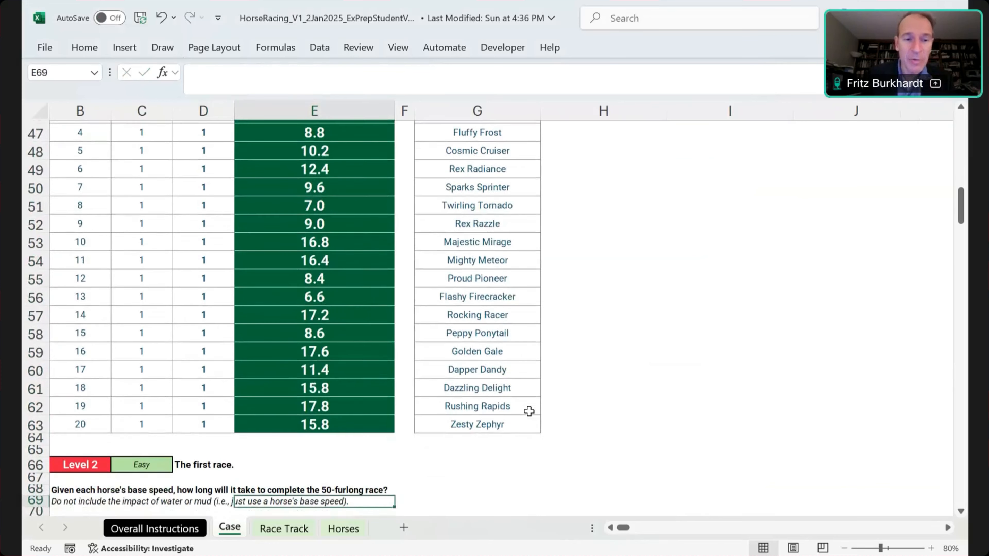
Step: Copy the XLOOKUP formula from the last Level 1 answer cell, E63, into the first Level 2 answer cell, E79
key("Down")
key("Down")
key("Down")
key("Down")
key("Down")
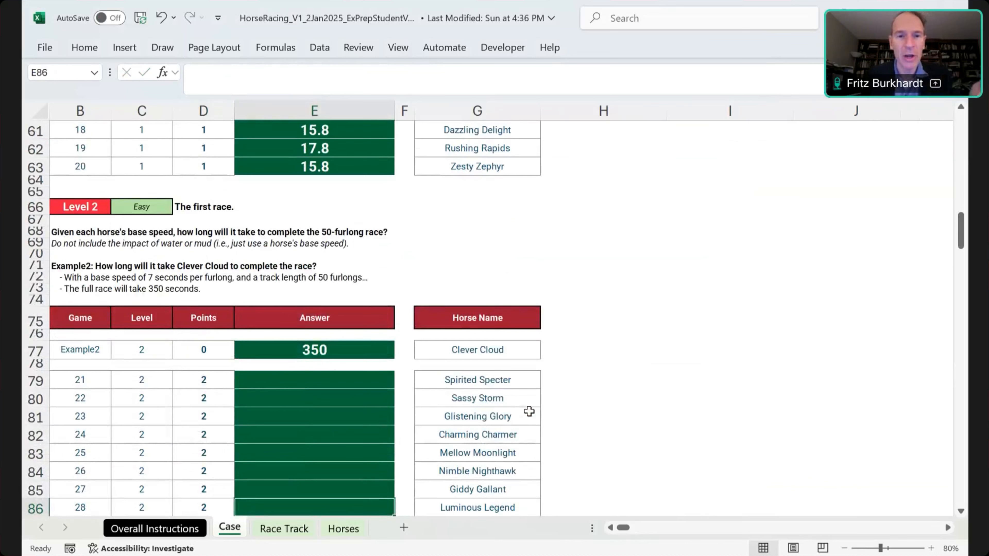
key("ctrl+Up")
key("ctrl+Up")
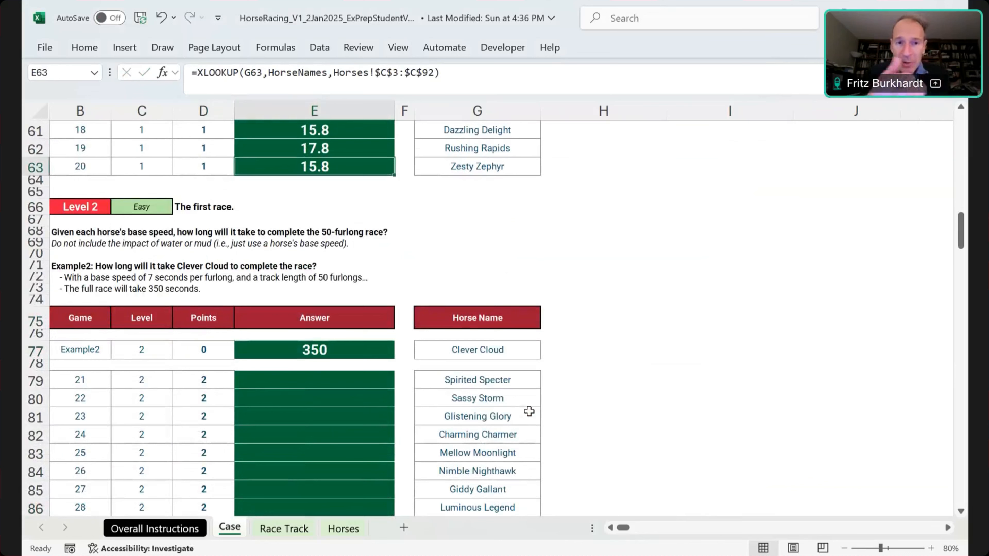
key("ctrl+c")
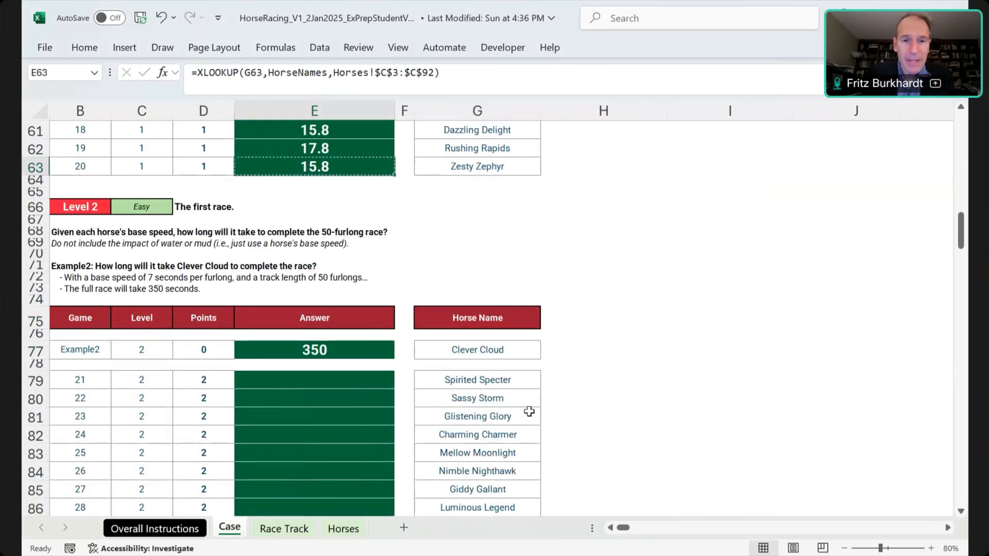
key("Down")
key("Down")
key("Down")
key("Down")
key("Down")
key("Down")
key("Down")
key("Down")
key("Down")
key("Down")
key("Down")
key("Down")
key("Down")
key("Down")
key("Down")
key("Down")
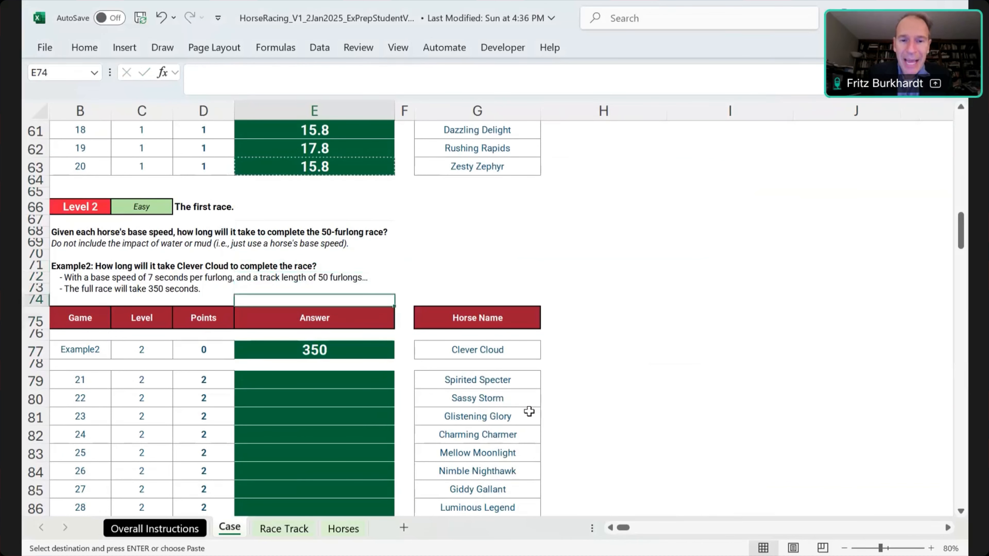
key("Return")
Step: Extend the E79 formula so that the looked-up base speed is multiplied by 50
key("F2")
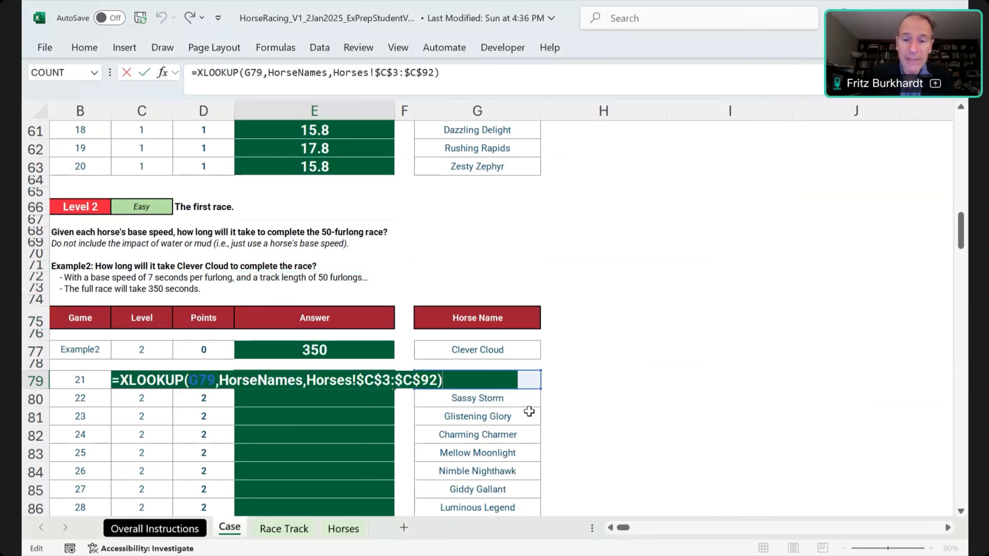
type("0")
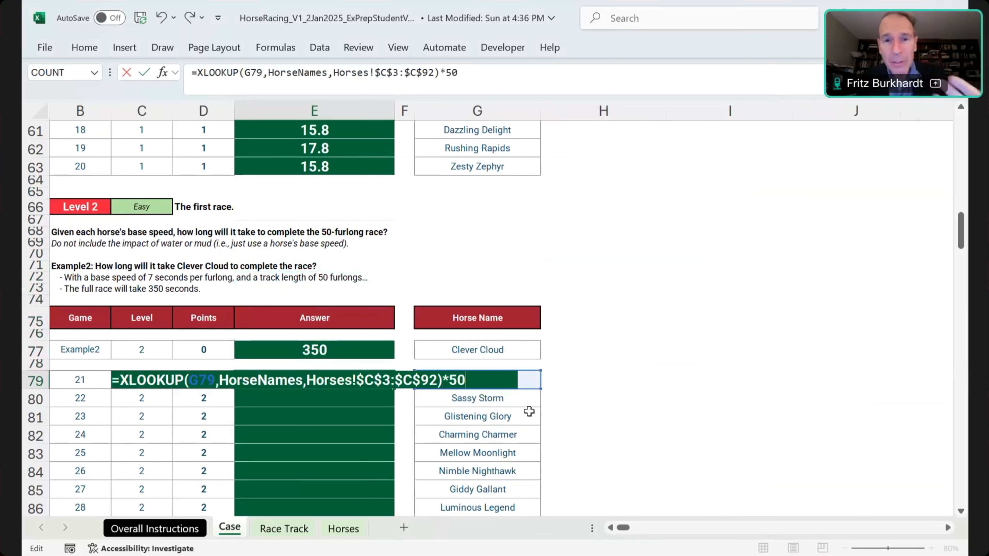
key("Return")
Step: Copy the E79 formula into the Example2 answer cell E77, replacing its fixed value
key("Up")
key("ctrl+c")
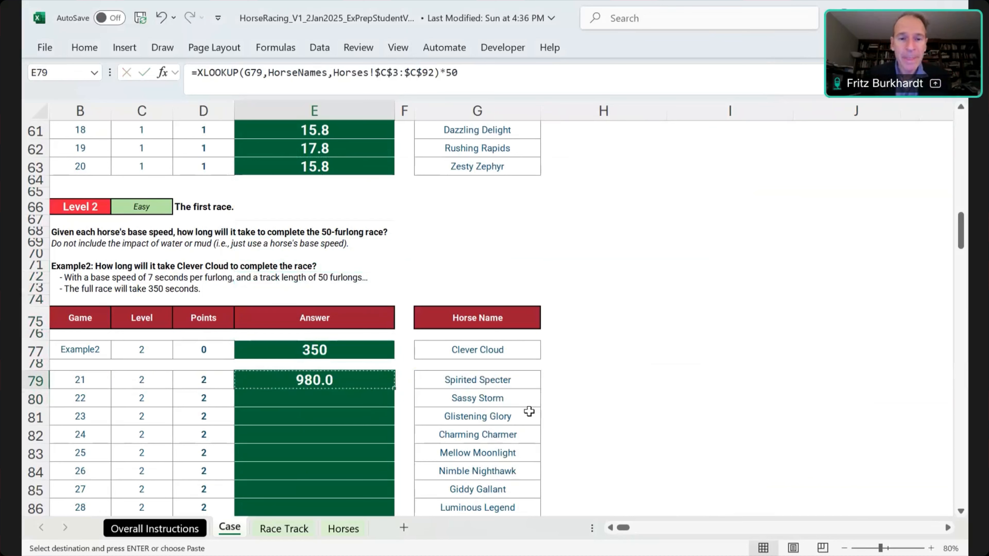
key("Up")
key("Up")
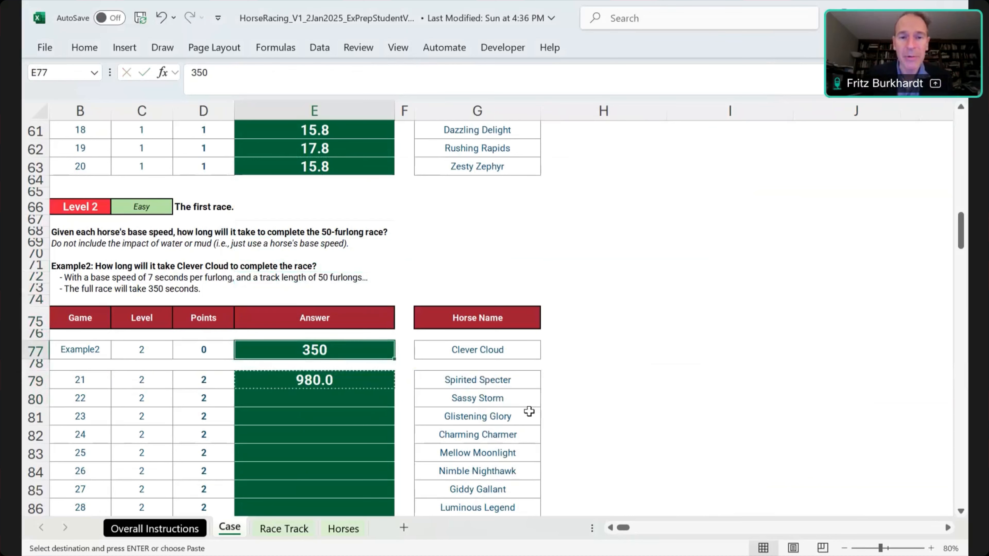
key("ctrl+v")
Step: Fill the E79 formula through all twenty Level 2 answer cells, E79:E98
key("Down")
key("Down")
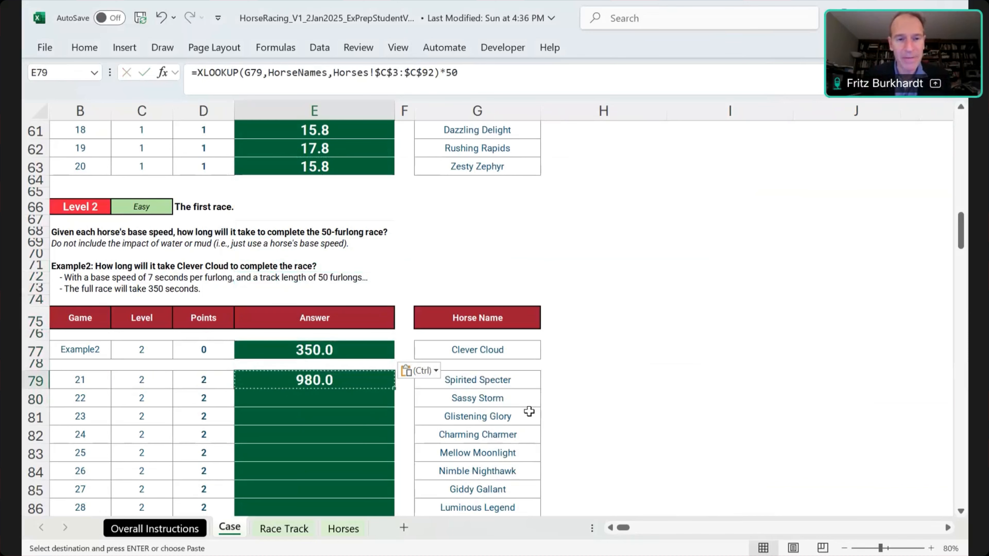
key("Left")
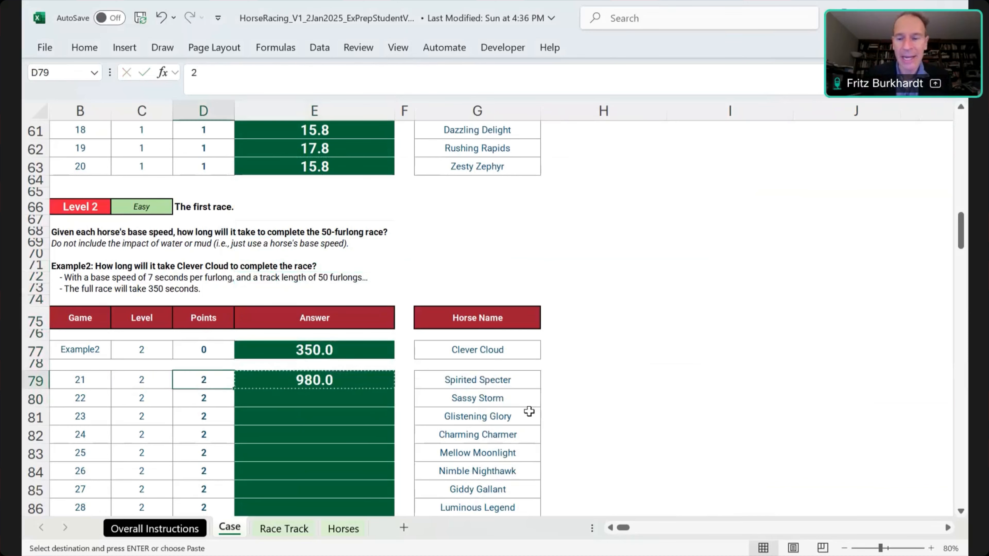
key("ctrl+Down")
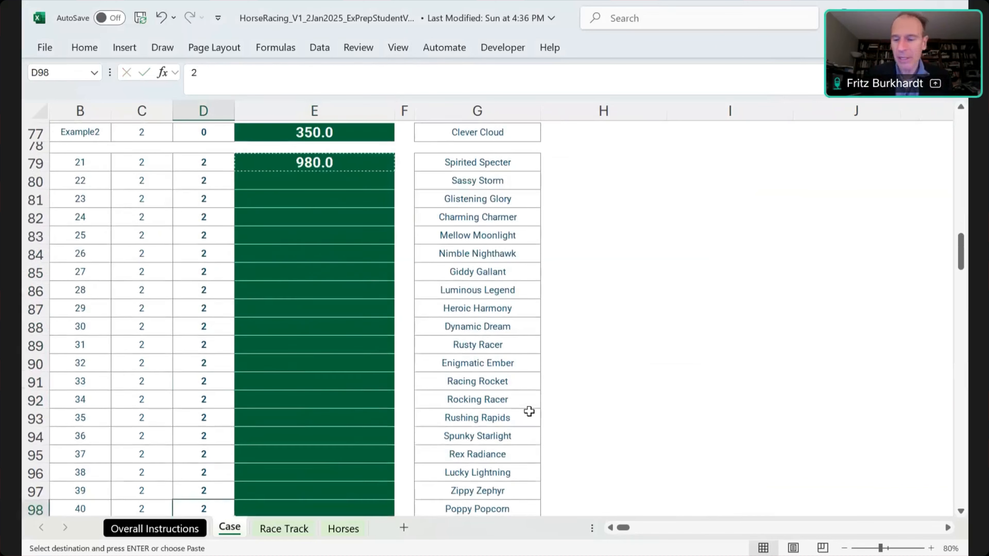
key("Right")
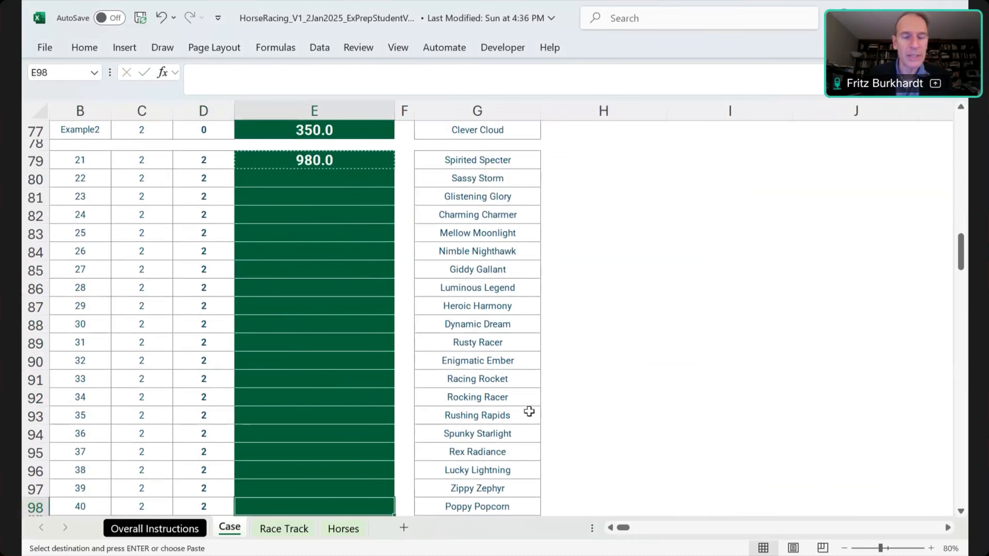
key("ctrl+shift+Up")
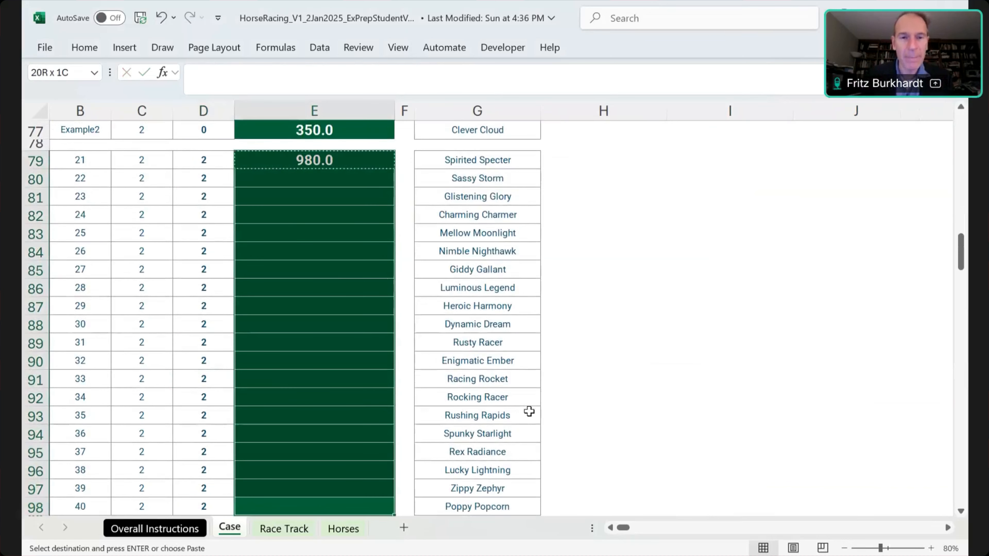
key("ctrl+v")
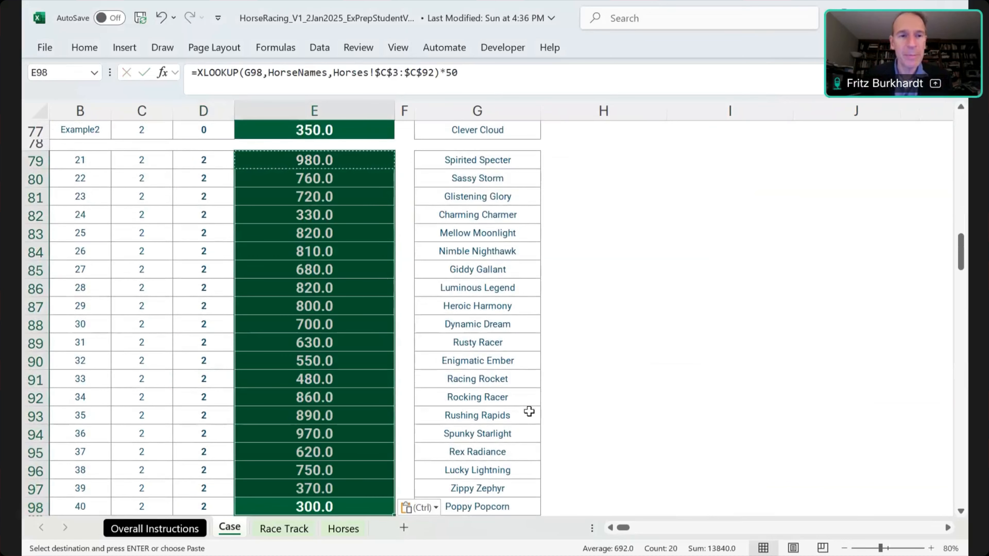
key("Escape")
Step: Move on to the Level 3 section below the Level 2 answers and read its instructions on mapping the track
key("Down")
key("Down")
key("Down")
key("Down")
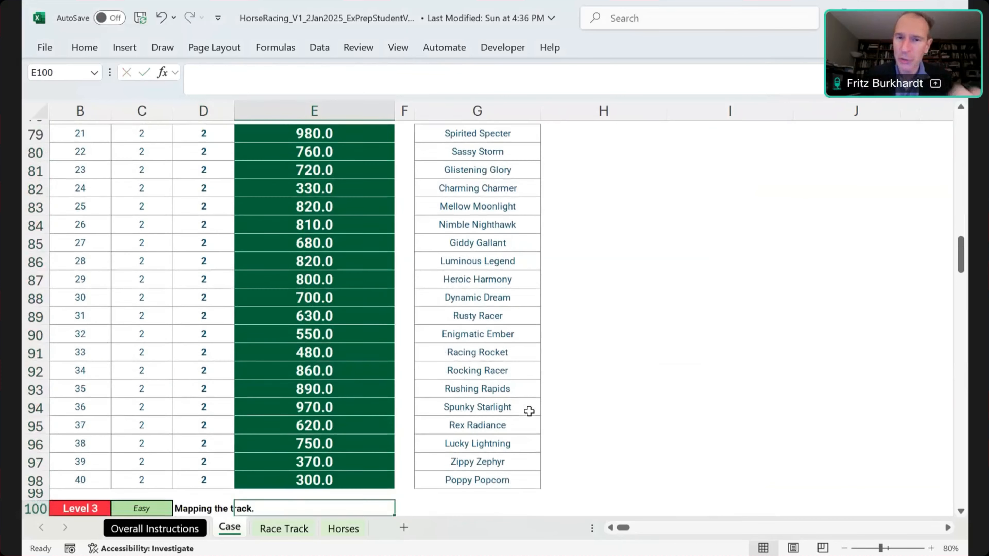
key("Down")
key("Down")
key("Down")
key("Down")
key("Down")
key("Down")
key("Down")
key("Down")
key("Down")
key("Down")
key("Down")
key("Down")
key("Down")
key("Down")
key("Down")
key("Down")
key("Down")
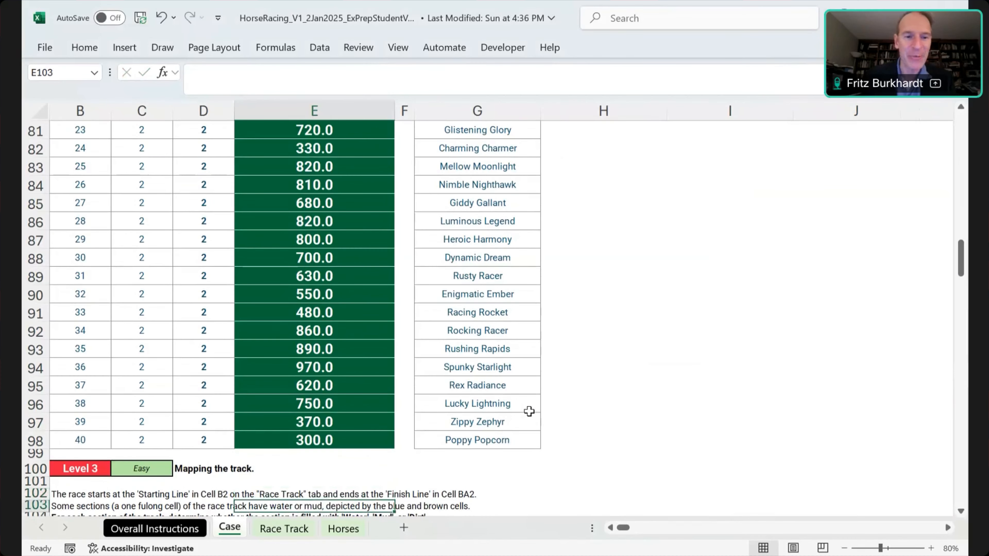
key("Down")
key("Down")
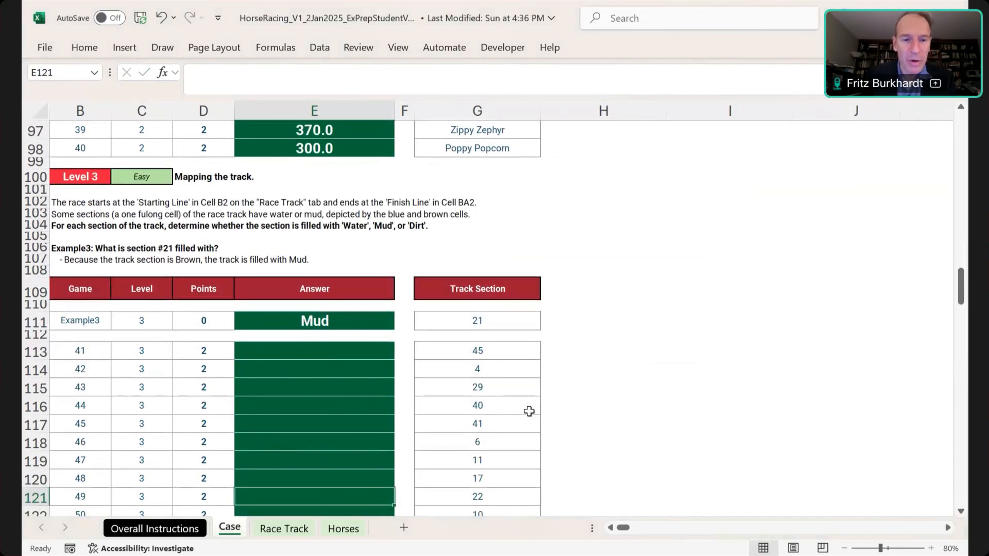
Step: On the Race Track sheet, label the first track section by entering Dirt in C2
key("ctrl+Page_Down")
key("Right")
key("Down")
key("Right")
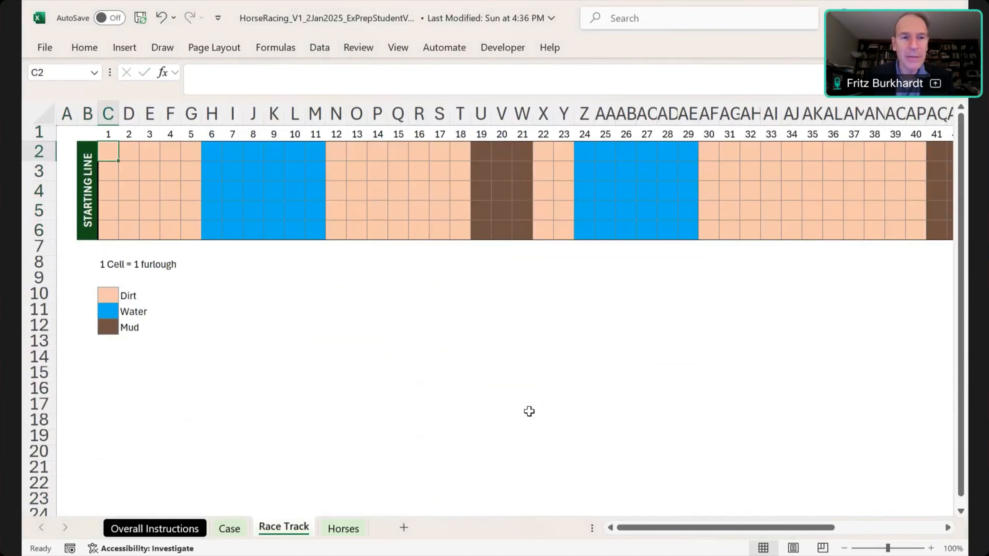
type("Dirt")
key("Return")
key("Up")
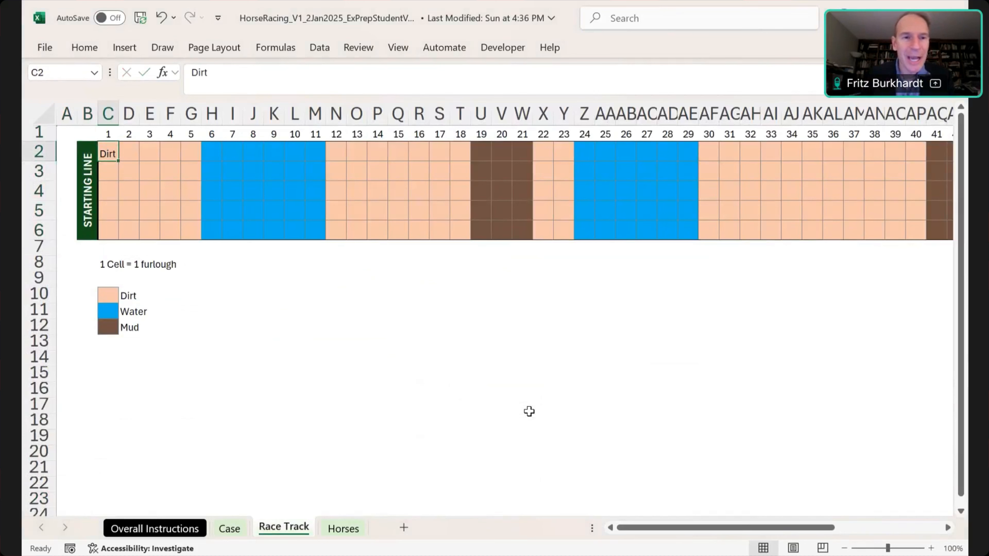
Step: Copy the Dirt label from C2 across the first dirt stretch, C2:G2, covering sections 1 to 5
key("ctrl+c")
key("shift+Right")
key("shift+Right")
key("shift+Right")
key("shift+Right")
key("ctrl+v")
Step: Copy the Dirt label from G2 into N2:T2 for the dirt stretch covering sections 12 to 18
key("Right")
key("Right")
key("Right")
key("Right")
key("ctrl+c")
key("Right")
key("Right")
key("Right")
key("Right")
key("Right")
key("Right")
key("Right")
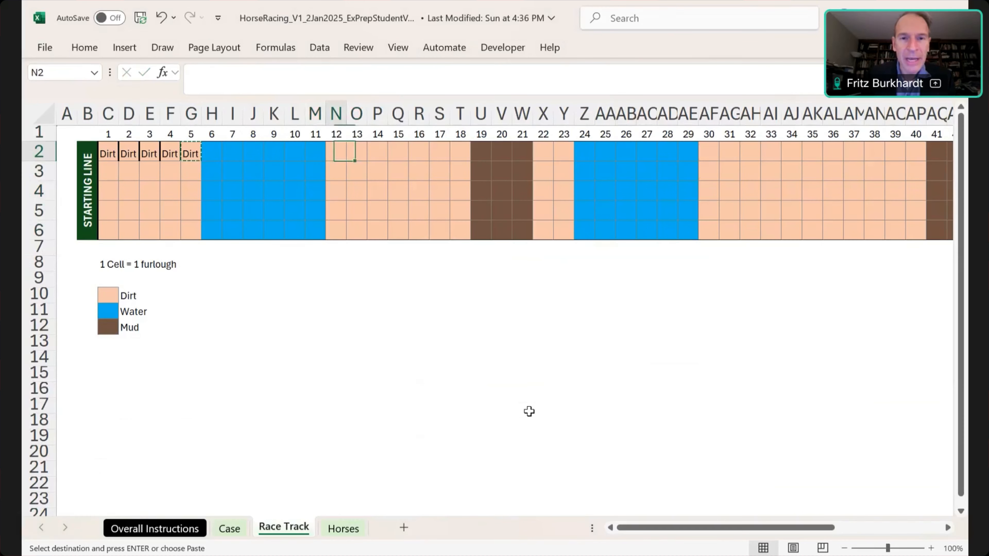
key("shift+Right")
key("shift+Right")
key("shift+Right")
key("shift+Right")
key("shift+Right")
key("shift+Right")
key("ctrl+v")
Step: Copy the Dirt label from T2 into X2:Y2 for dirt sections 22 and 23
key("Right")
key("Right")
key("Right")
key("Right")
key("Right")
key("Right")
key("ctrl+c")
key("Right")
key("Right")
key("Right")
key("Right")
key("shift+Right")
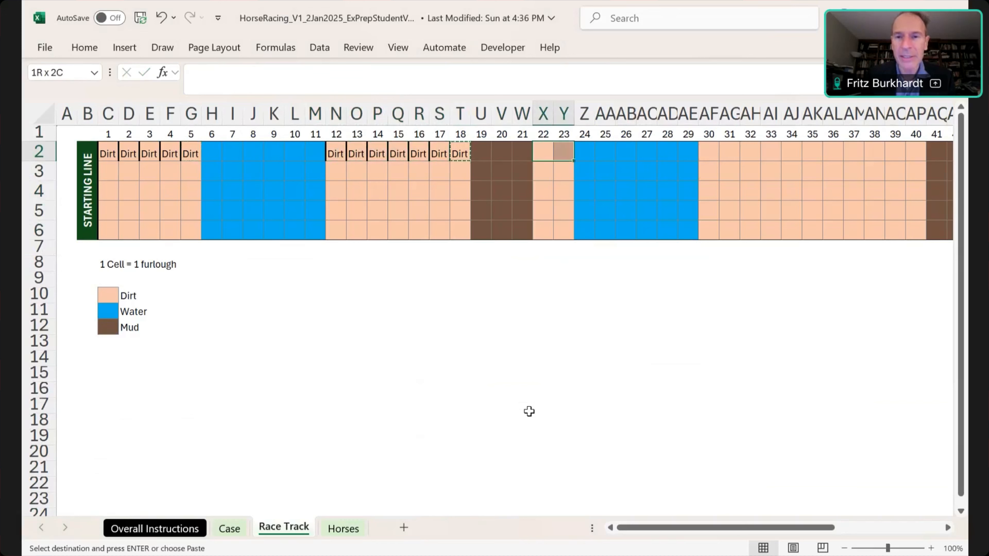
key("ctrl+v")
Step: Paste the copied Dirt label into AF2:AP2 for the dirt stretch covering sections 30 to 40
key("Right")
key("Right")
key("Right")
key("Right")
key("Right")
key("Right")
key("Right")
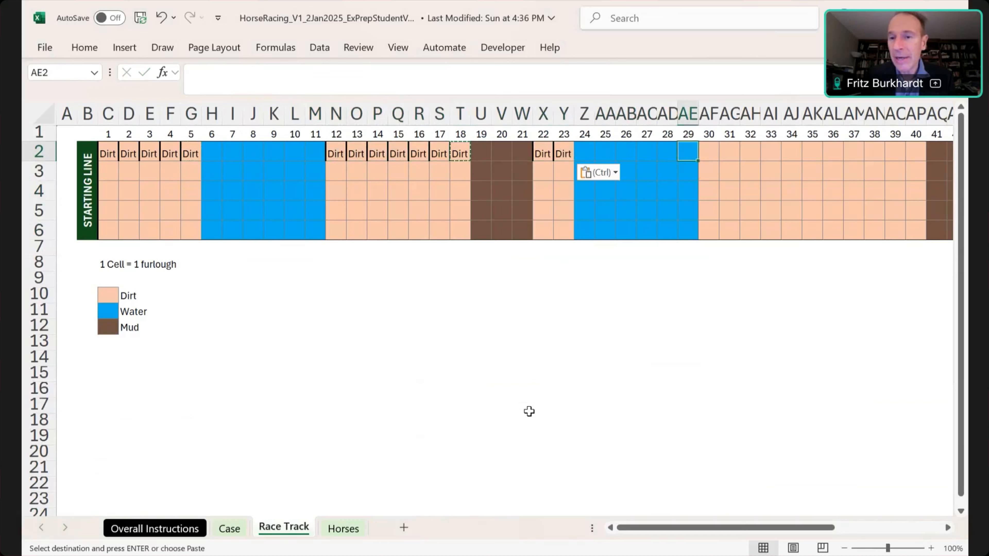
key("Right")
key("shift+Right")
key("shift+Right")
key("shift+Right")
key("shift+Right")
key("shift+Right")
key("shift+Right")
key("shift+Right")
key("shift+Right")
key("shift+Right")
key("shift+Right")
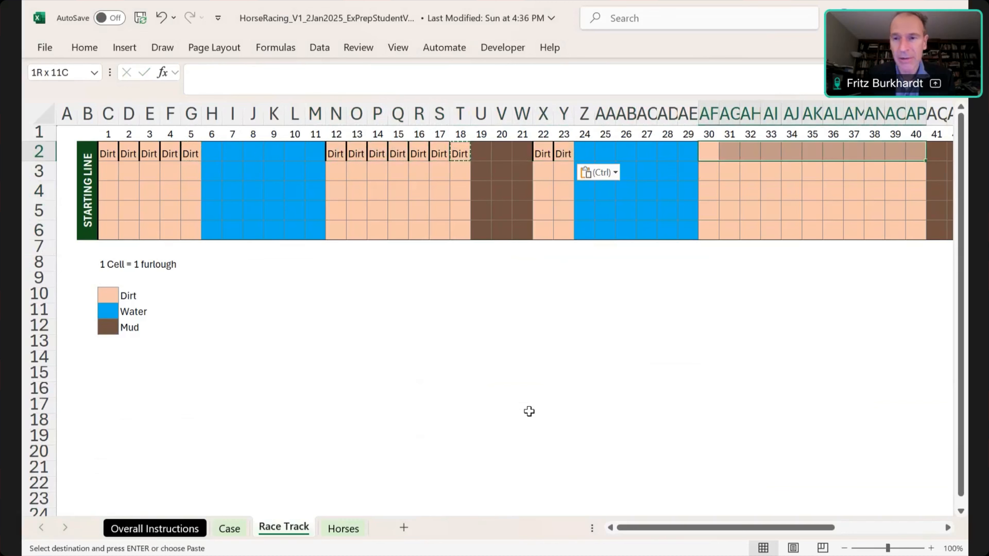
key("ctrl+v")
Step: Paste the copied Dirt label into AU2:AZ2 for the final dirt stretch covering sections 45 to 50
key("Right")
key("Right")
key("Right")
key("Right")
key("Right")
key("Right")
key("Right")
key("Right")
key("Right")
key("Right")
key("Right")
key("Right")
key("Right")
key("Right")
key("Right")
key("Right")
key("Right")
key("Right")
key("Right")
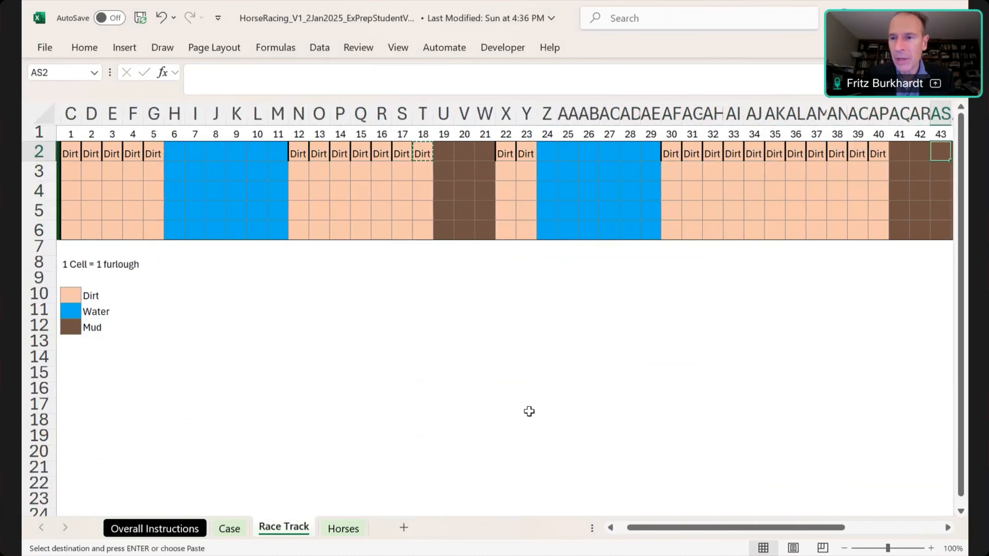
key("Right")
key("shift+Left")
key("shift+Left")
key("shift+Left")
key("shift+Left")
key("shift+Left")
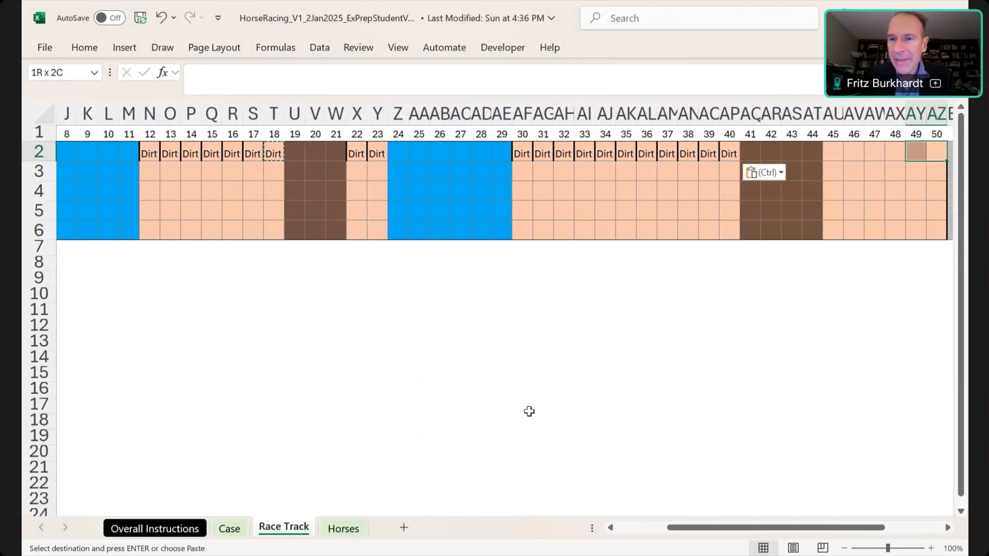
key("ctrl+v")
key("ctrl+Left")
key("ctrl+Left")
key("ctrl+Left")
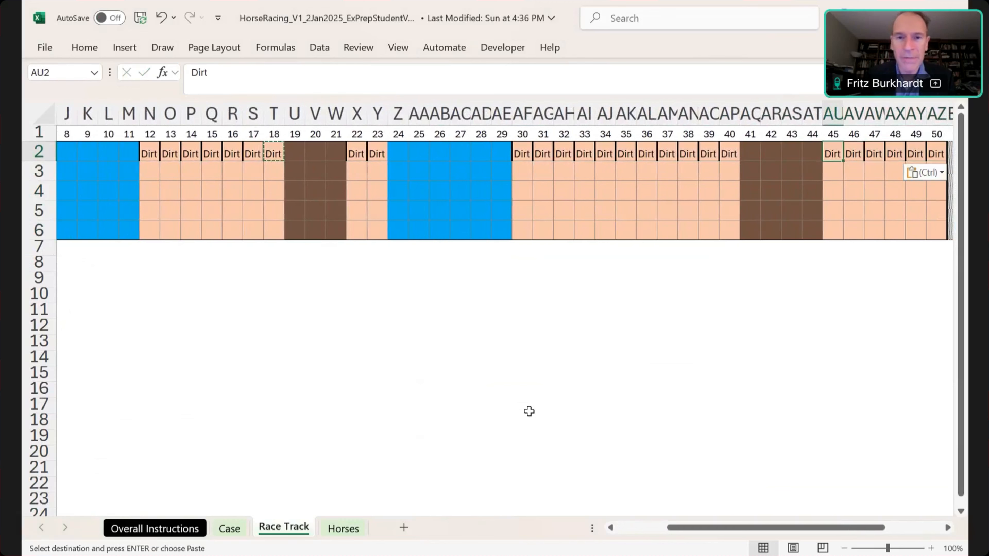
Step: Enter Water in H2 and copy it across H2:M2 for the water stretch covering sections 6 to 11
key("ctrl+Right")
key("ctrl+Left")
key("ctrl+Left")
key("ctrl+Left")
key("ctrl+Left")
key("ctrl+Left")
key("ctrl+Left")
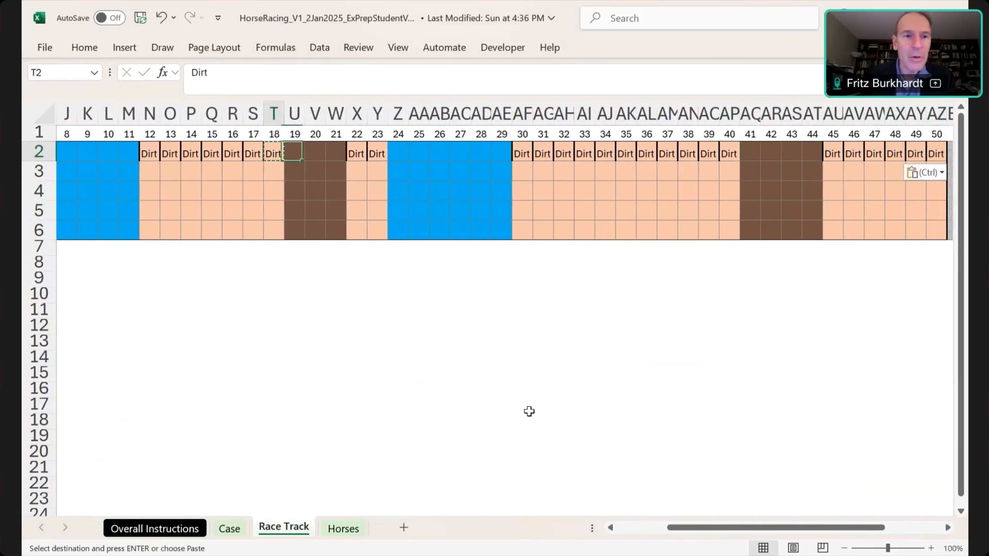
key("Right")
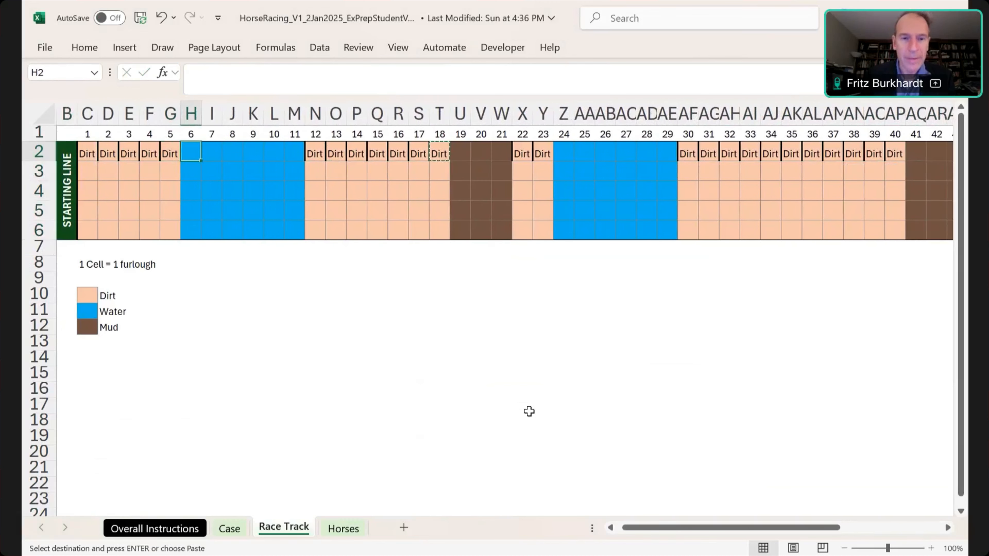
type("Wat")
key("ctrl+Return")
key("ctrl+c")
key("shift+Right")
key("shift+Right")
key("shift+Right")
key("shift+Right")
key("shift+Right")
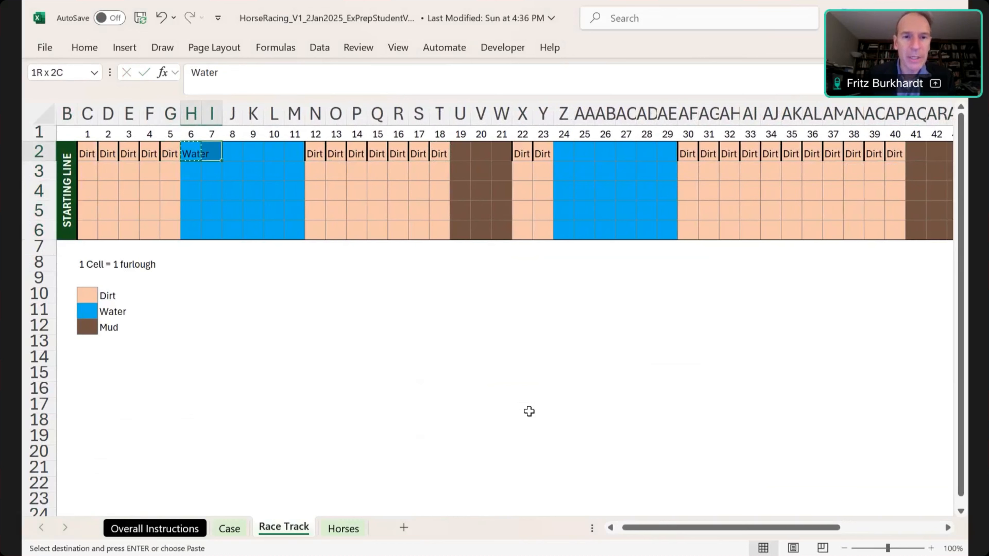
key("ctrl+v")
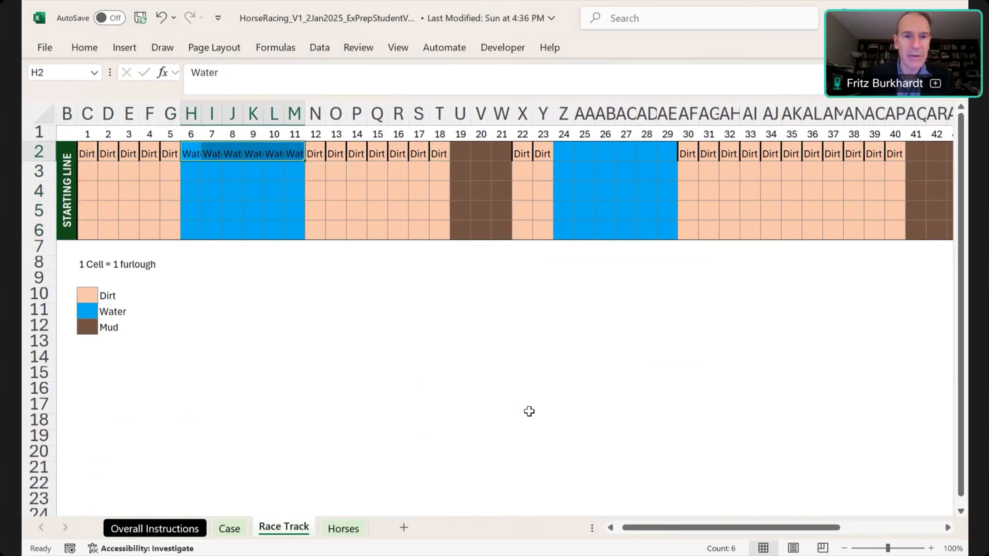
Step: Paste the copied Water label into Z2:AE2 for the water stretch covering sections 24 to 29
key("Up")
key("Down")
key("ctrl+Right")
key("Right")
key("Right")
key("Right")
key("Right")
key("Right")
key("Right")
key("shift+Right")
key("shift+Right")
key("shift+Right")
key("shift+Right")
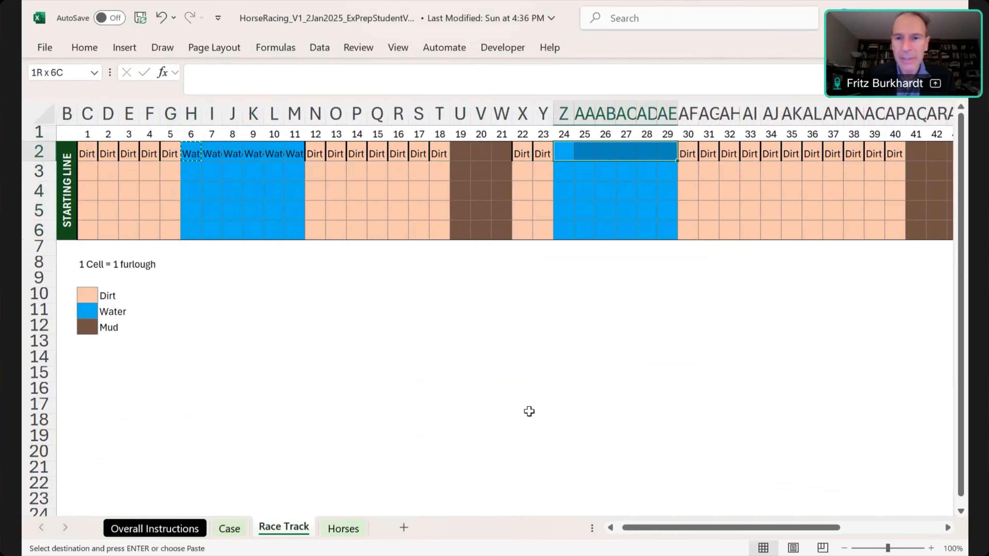
key("ctrl+v")
Step: Enter Mud in U2 and copy it across U2:W2 for the mud stretch covering sections 19 to 21
key("ctrl+Right")
key("ctrl+Right")
key("ctrl+Right")
key("ctrl+Left")
key("ctrl+Left")
key("ctrl+Left")
key("ctrl+Left")
key("ctrl+Left")
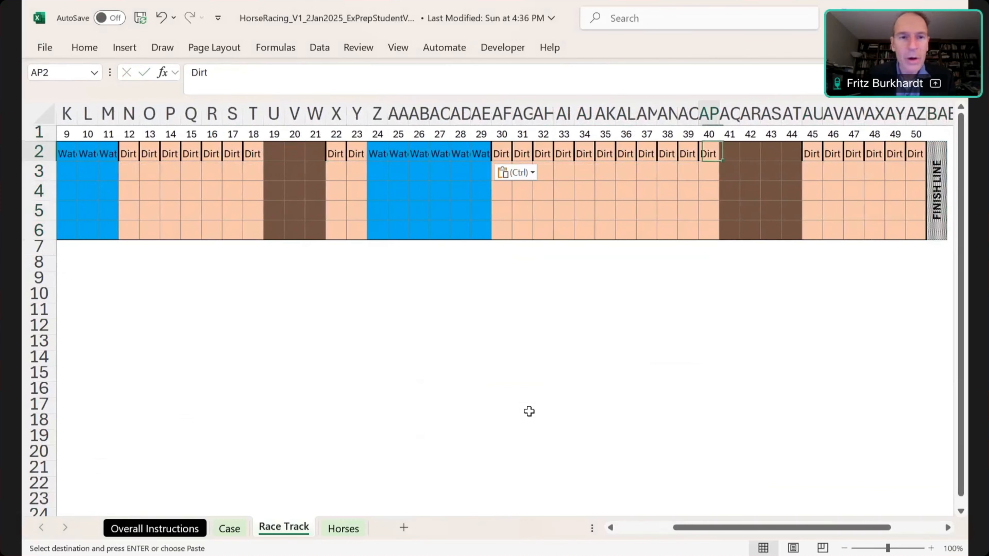
key("Right")
key("ctrl+Right")
key("Right")
type("Mud")
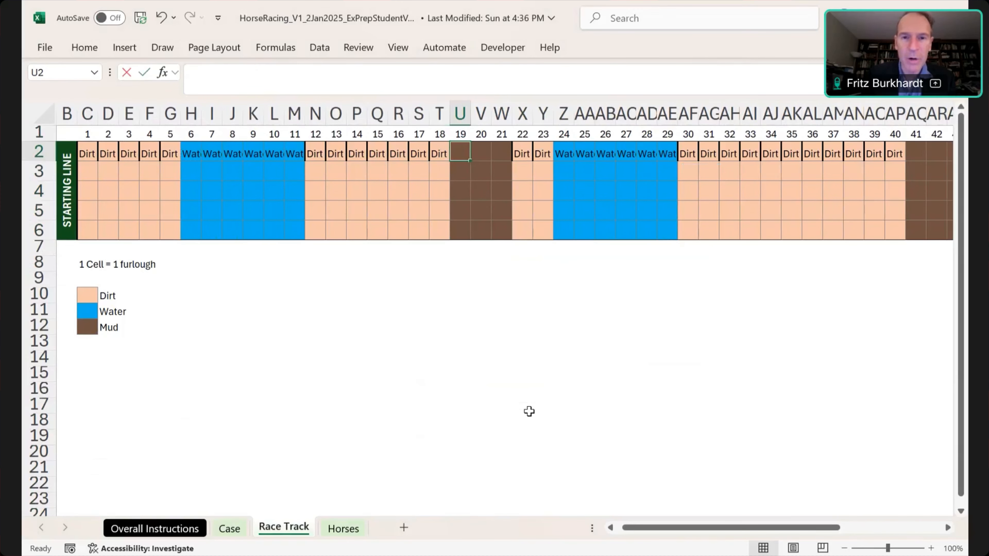
key("Return")
key("Up")
key("ctrl+c")
key("shift+Right")
key("shift+Right")
key("Return")
Step: Copy the Mud label from U2 into AQ2:AT2 for the mud stretch covering sections 41 to 44
key("Right")
key("Left")
key("ctrl+c")
key("Right")
key("Right")
key("Right")
key("Right")
key("Right")
key("Right")
key("Right")
key("Right")
key("Right")
key("Right")
key("Right")
key("Right")
key("Right")
key("Right")
key("Right")
key("Right")
key("Right")
key("Right")
key("Right")
key("Right")
key("Right")
key("Right")
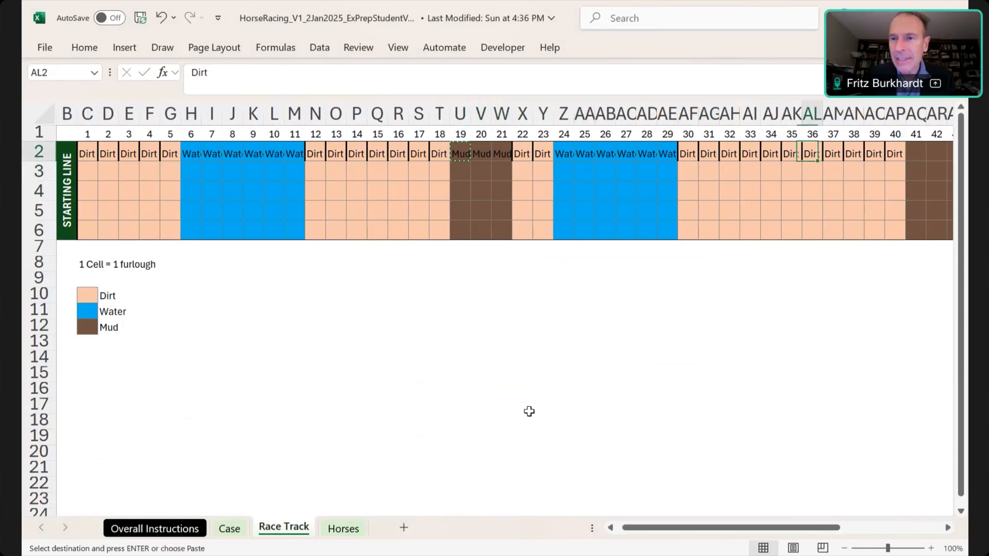
key("shift+Right")
key("shift+Right")
key("shift+Right")
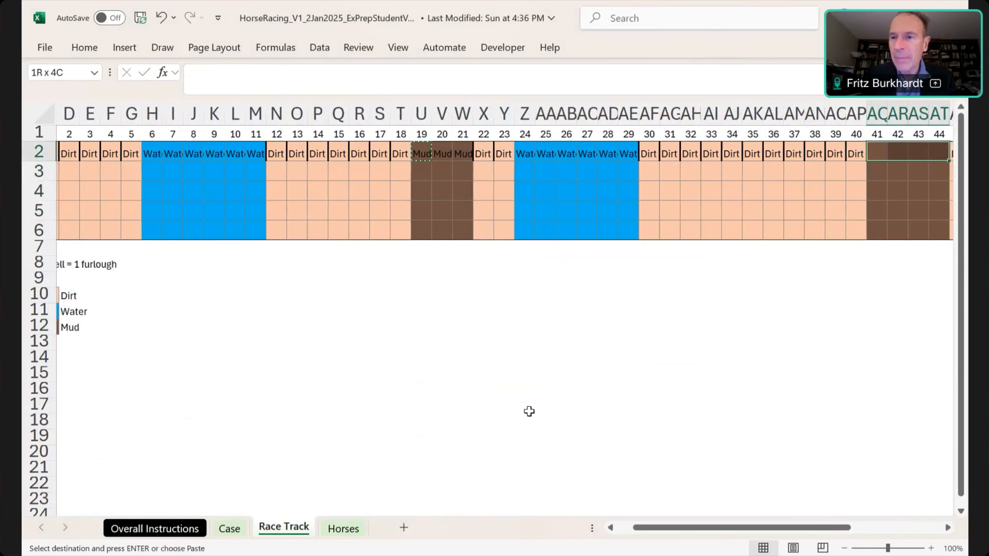
key("Return")
Step: Look over the surface labels in row 2 along the track, ending back at section 1
key("Right")
key("Right")
key("Right")
key("Right")
key("Right")
key("Right")
key("Right")
key("Right")
key("Right")
key("Right")
key("ctrl+Left")
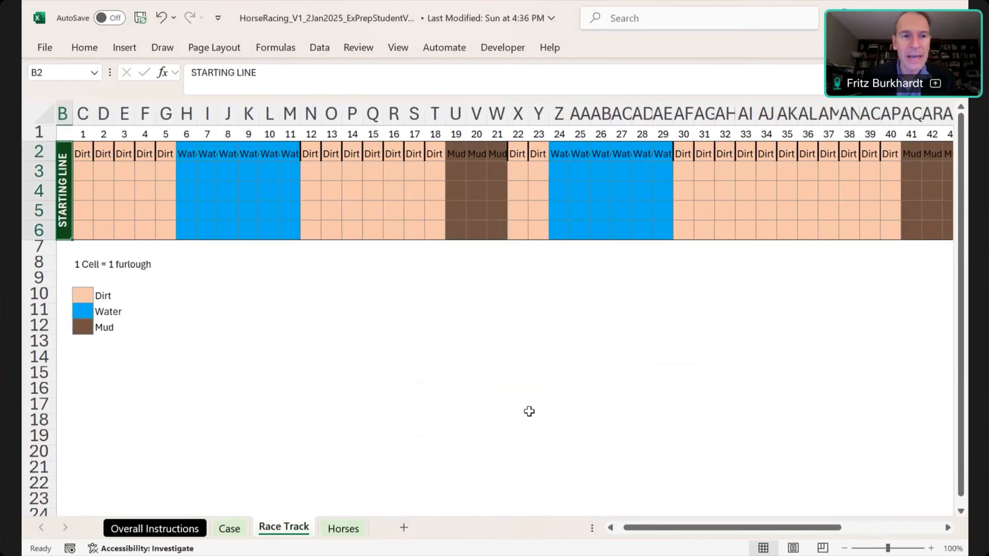
key("Left")
key("Right")
key("Right")
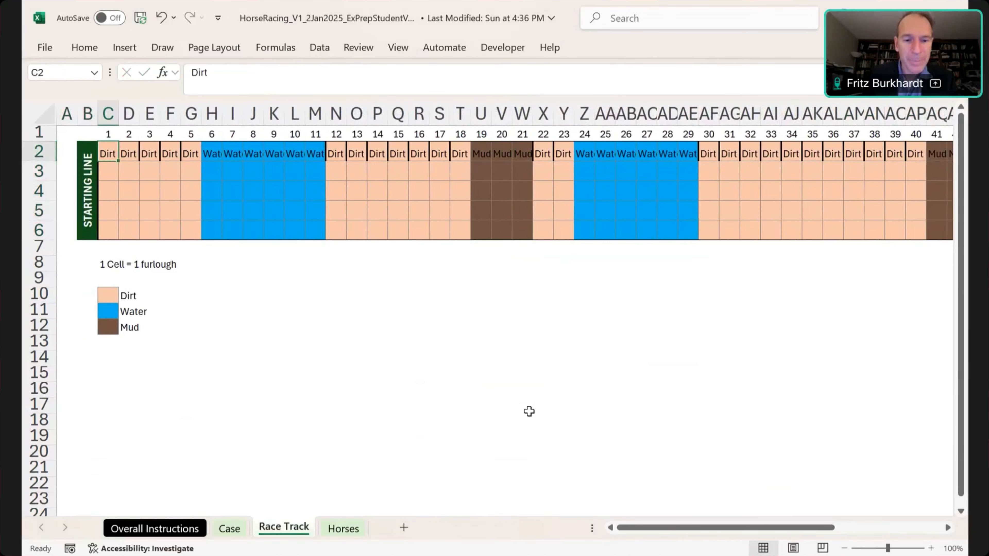
Step: Start an INDEX formula in E113 of the Case sheet with the absolute range 'Race Track'!$C$2:$AZ$2 as its array
key("ctrl+Page_Up")
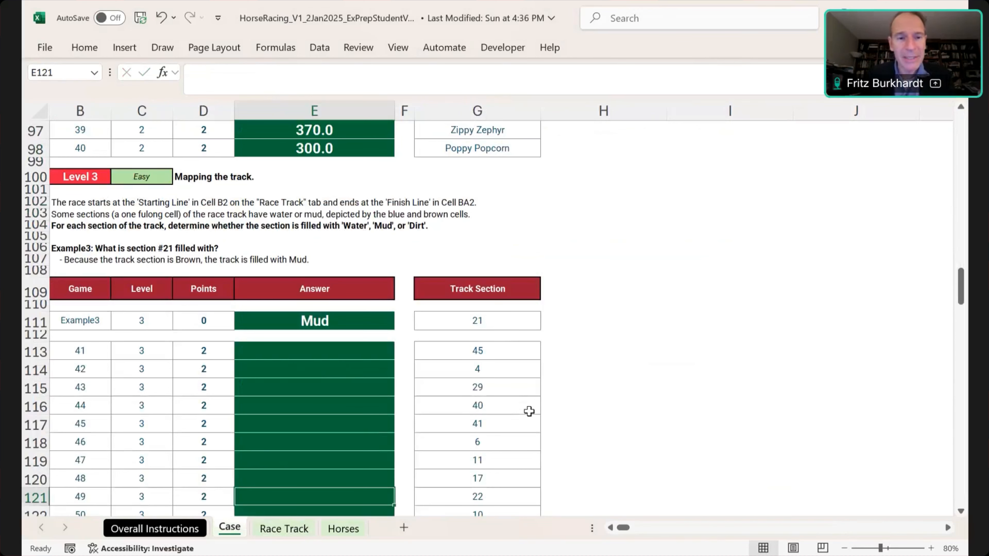
key("Down")
key("Up")
key("ctrl+Up")
key("Down")
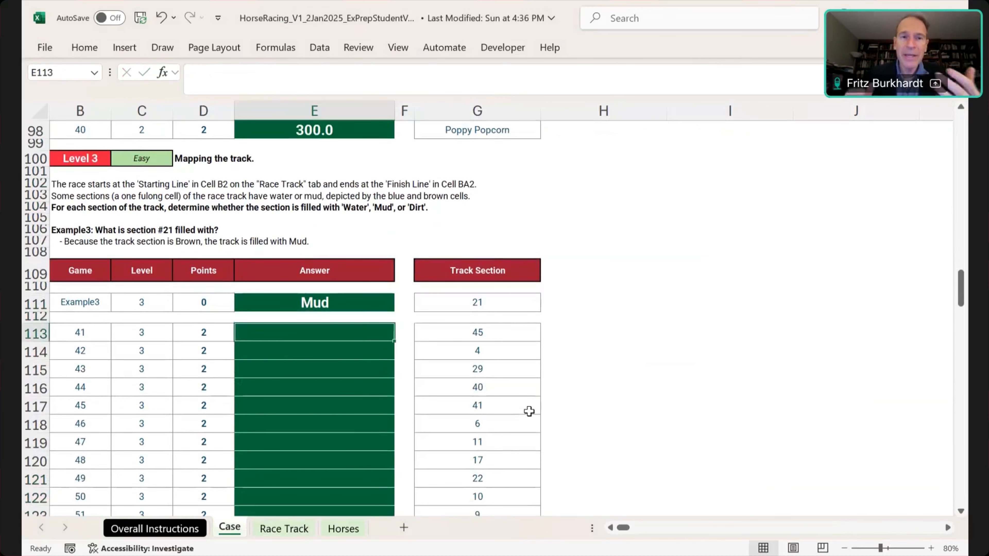
type("=index")
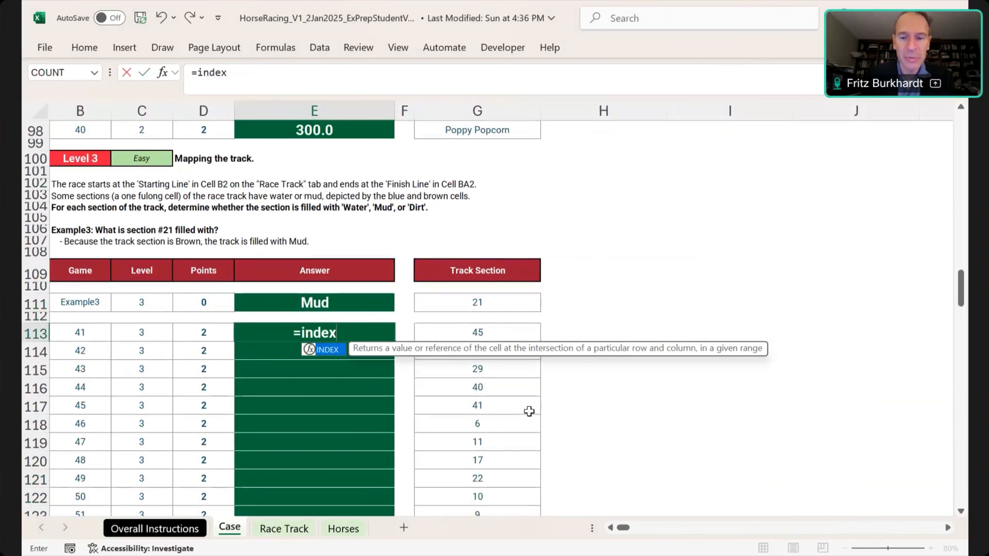
type("(")
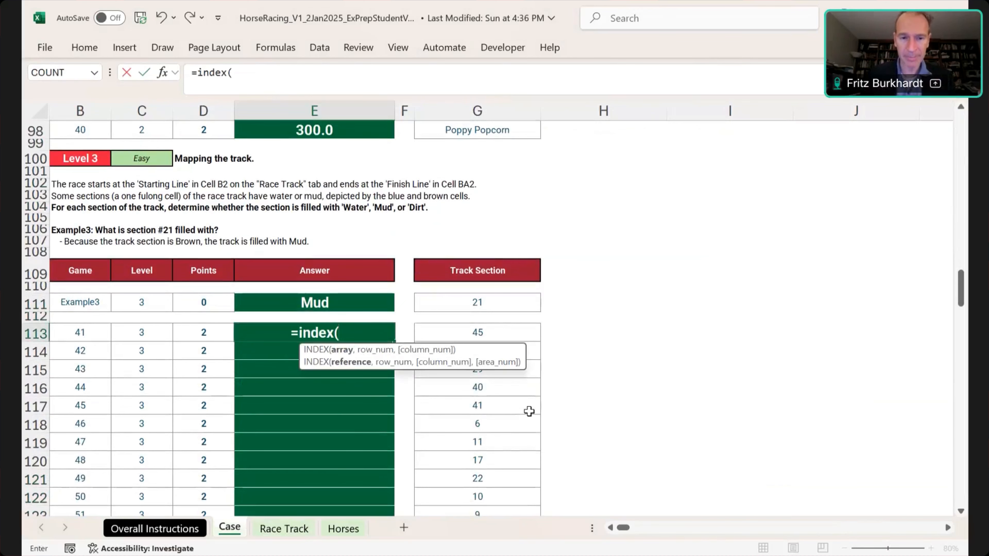
key("ctrl+Page_Down")
key("Right")
key("Right")
key("Down")
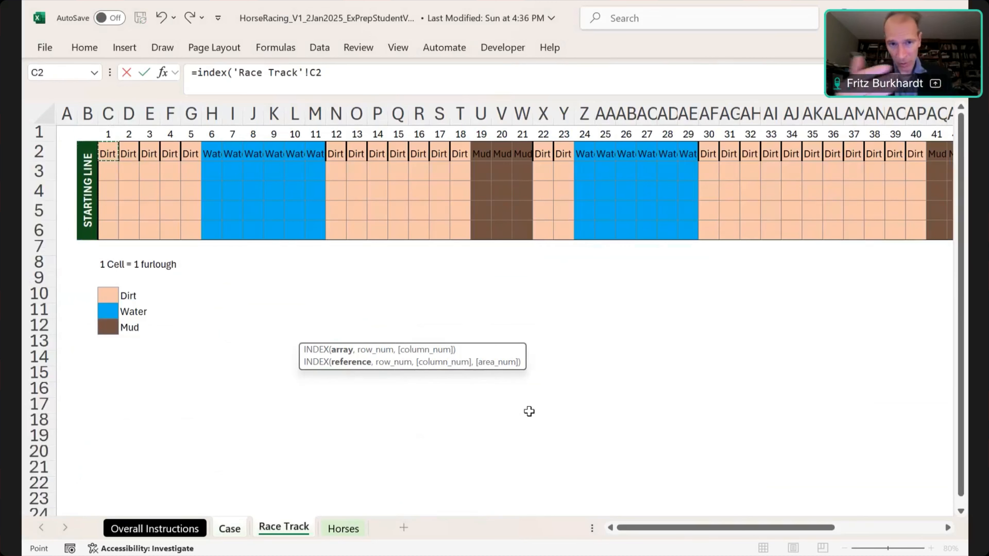
key("ctrl+shift+Right")
key("ctrl+shift+Down")
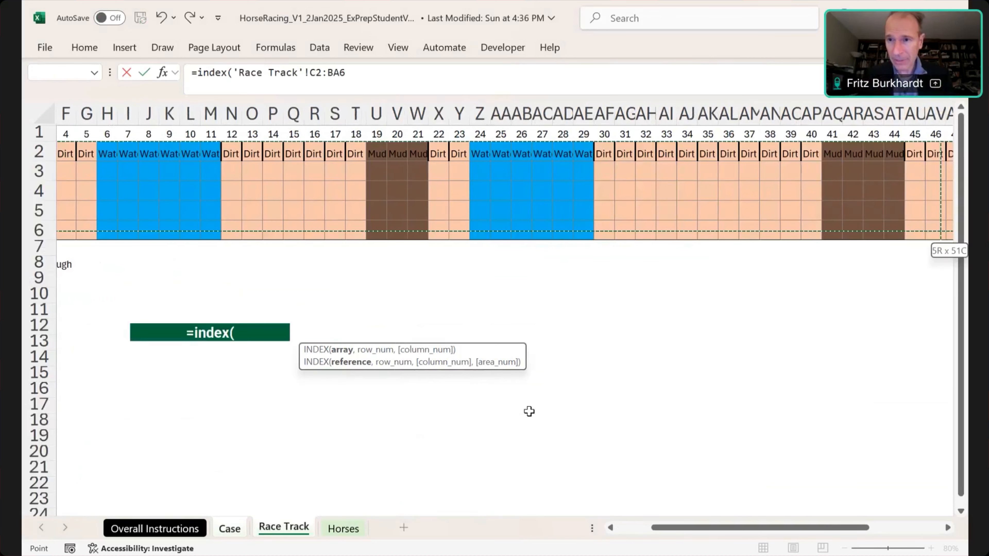
key("shift+Left")
key("shift+Up")
key("shift+Up")
key("shift+Up")
key("shift+Up")
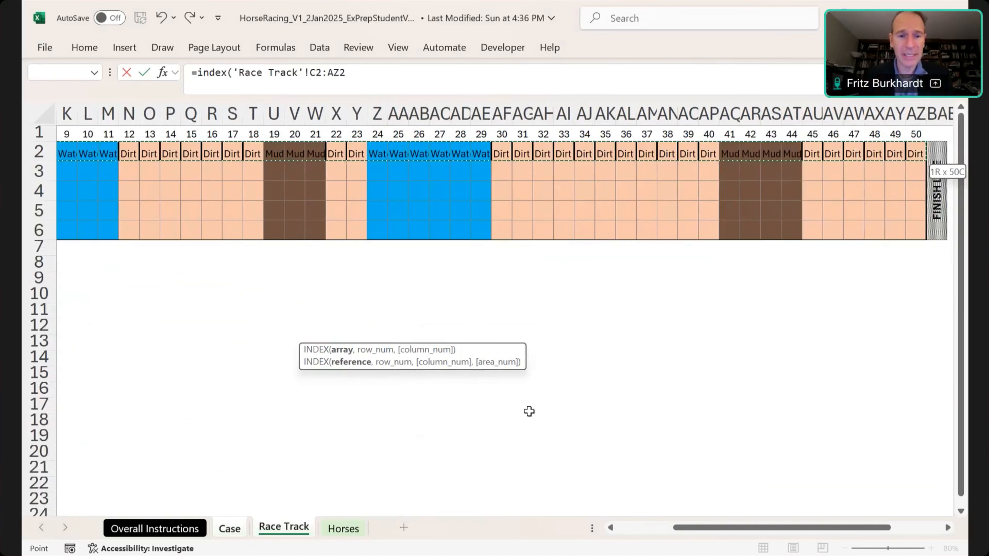
key("F4")
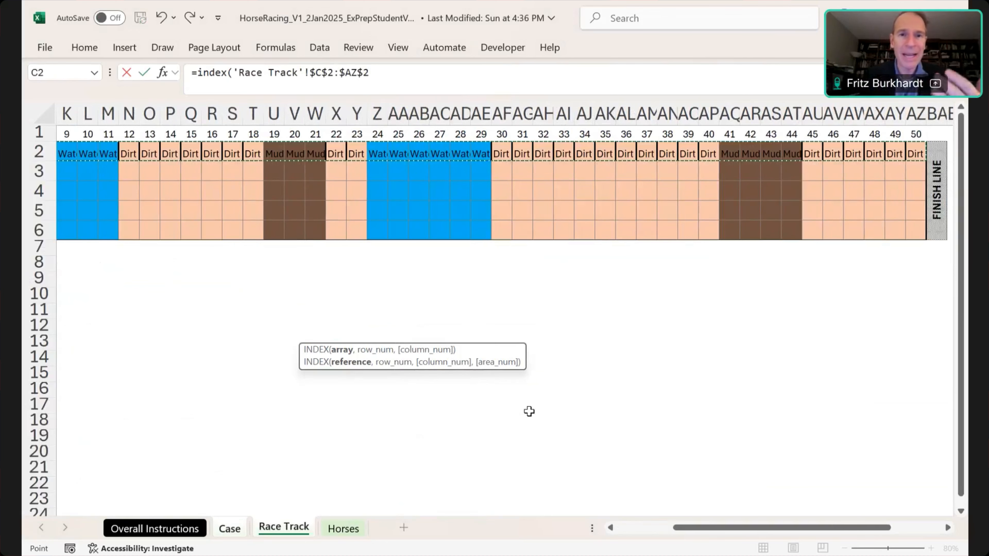
Step: Complete the INDEX formula in E113 with row number 1 and the track section in G113 as column number
type(",")
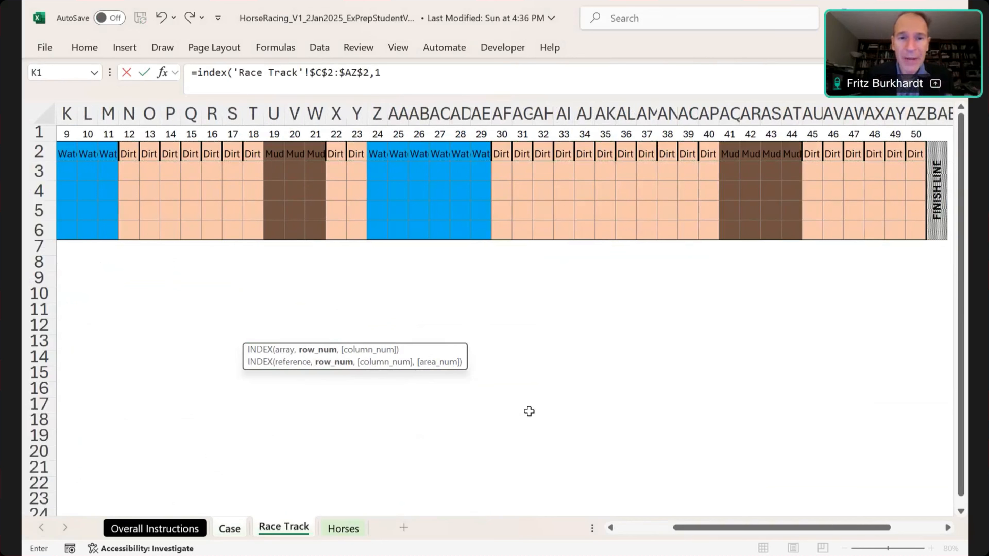
type("1,")
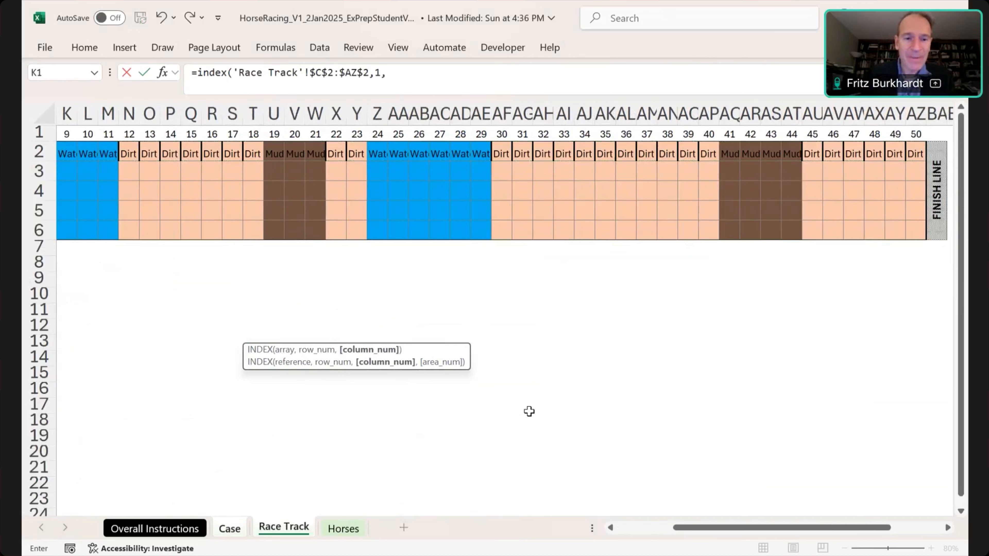
key("ctrl+Page_Up")
key("Right")
key("Right")
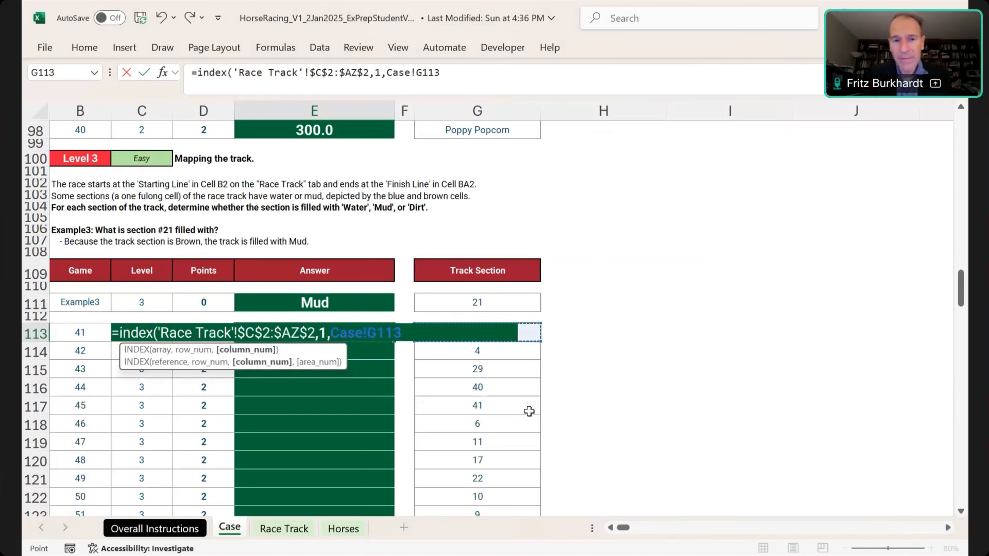
type(")")
key("ctrl+Return")
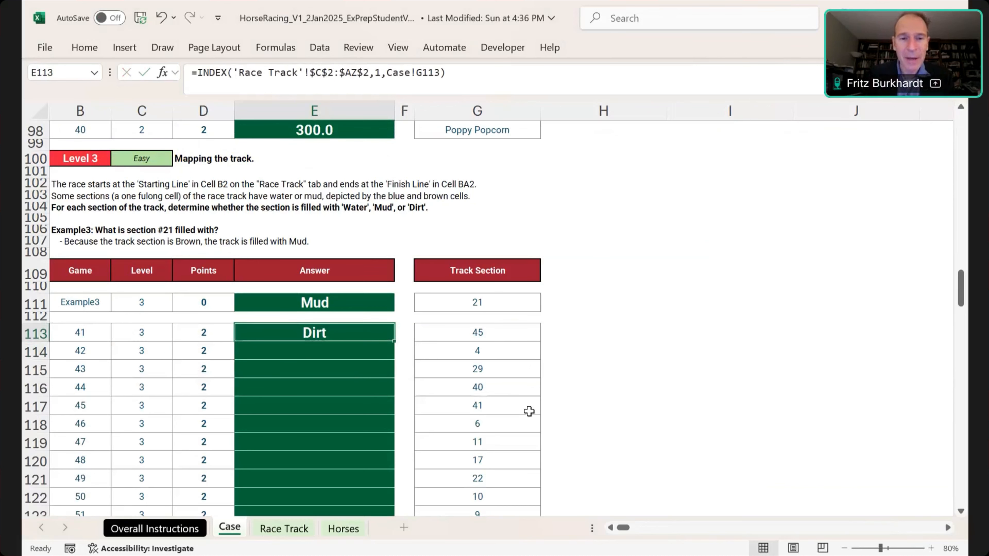
Step: Copy the INDEX formula from E113 into the Example3 answer cell E111 to test it against the given answer
key("ctrl+c")
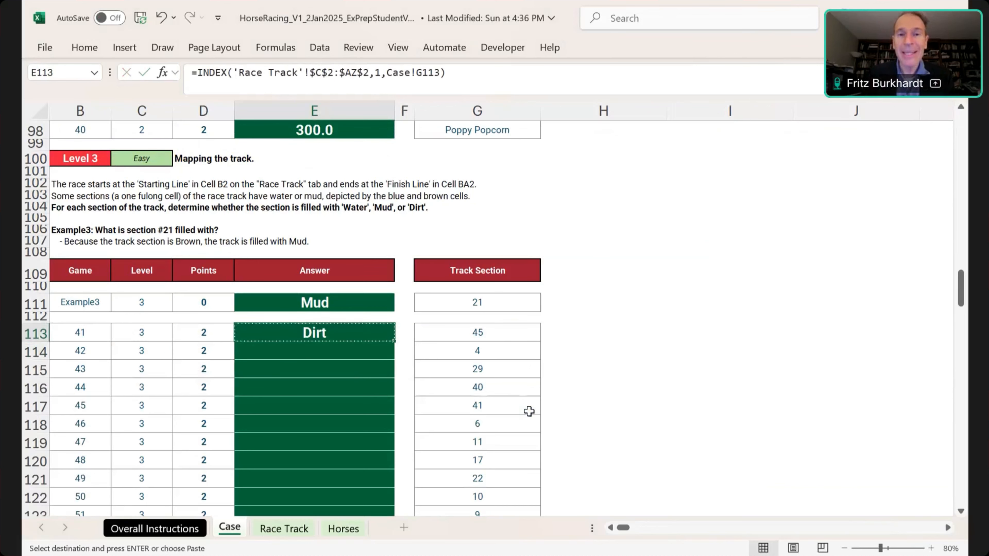
key("Up")
key("Up")
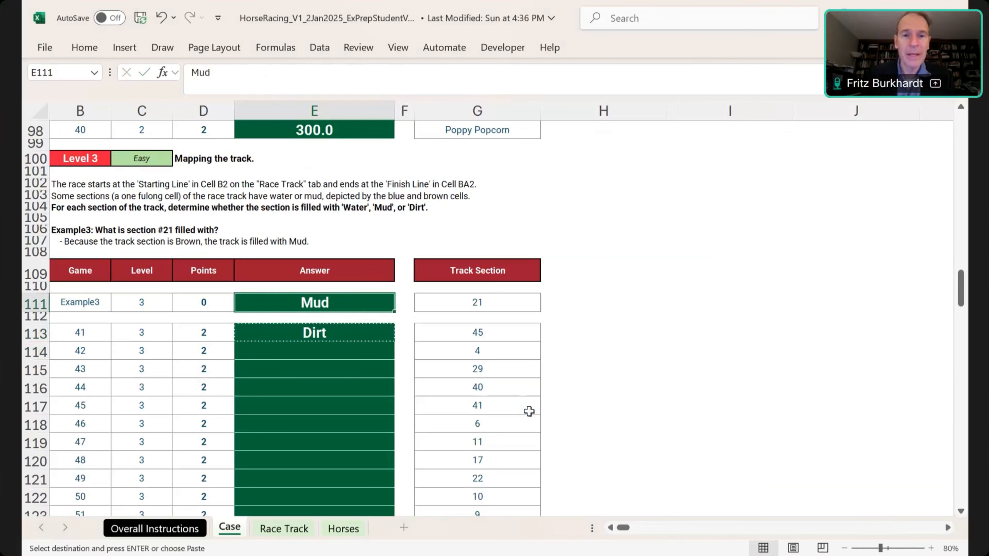
key("ctrl+v")
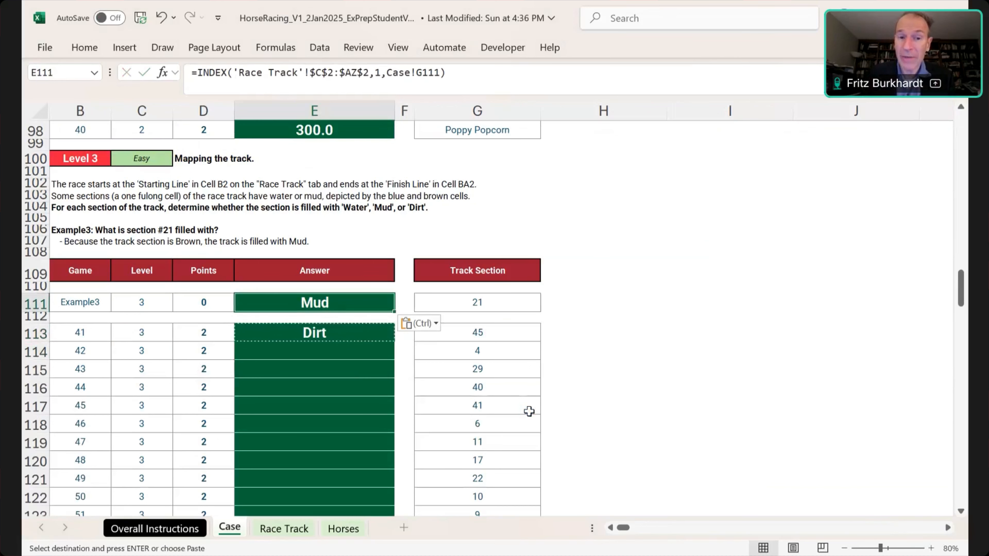
Step: Paste the copied INDEX formula into the Level 3 answer cells E113:E132 for games 41 to 60
key("Down")
key("Down")
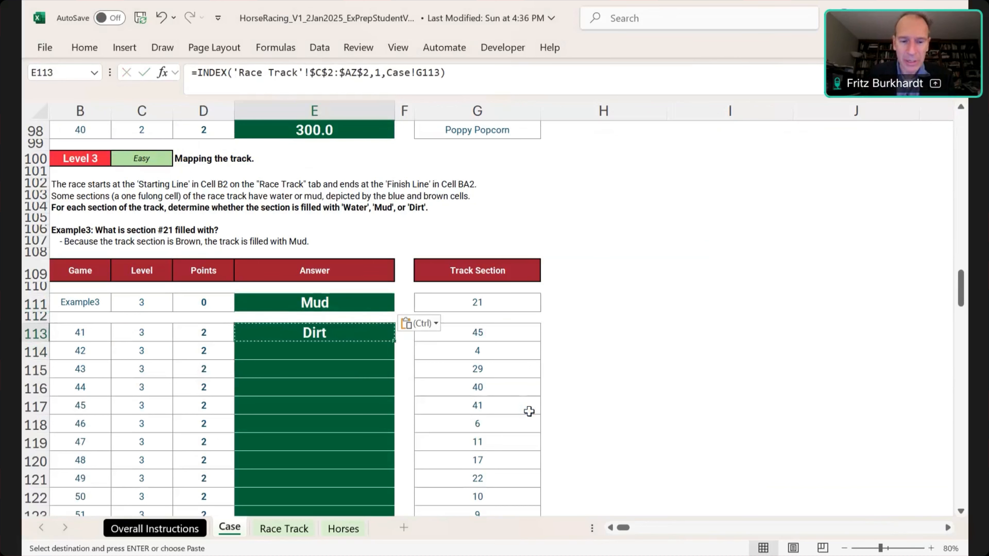
key("Left")
key("ctrl+Down")
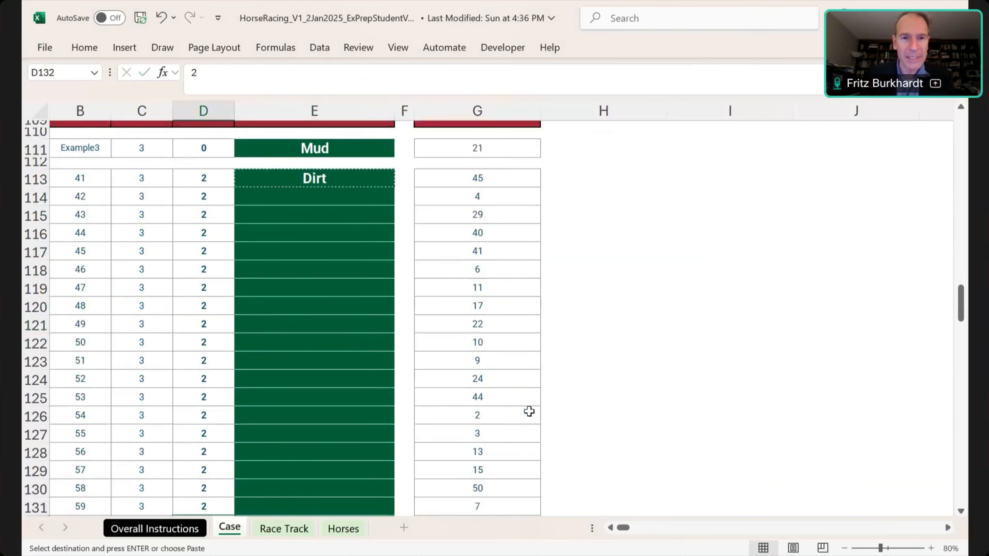
key("Right")
key("ctrl+shift+Up")
key("ctrl+v")
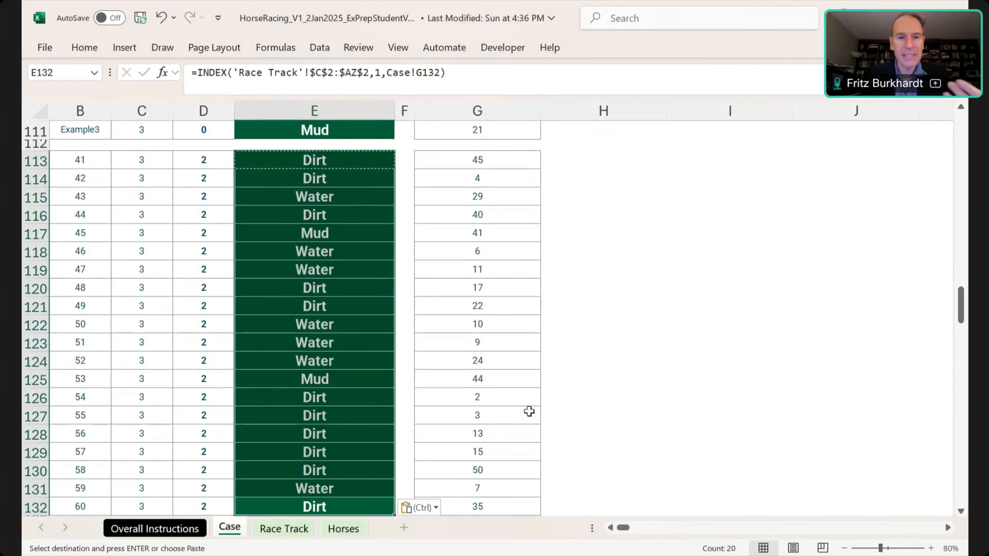
Step: Check the game 45 answer in E117 against the label of section 41 on the Race Track sheet
key("ctrl+Up")
key("Down")
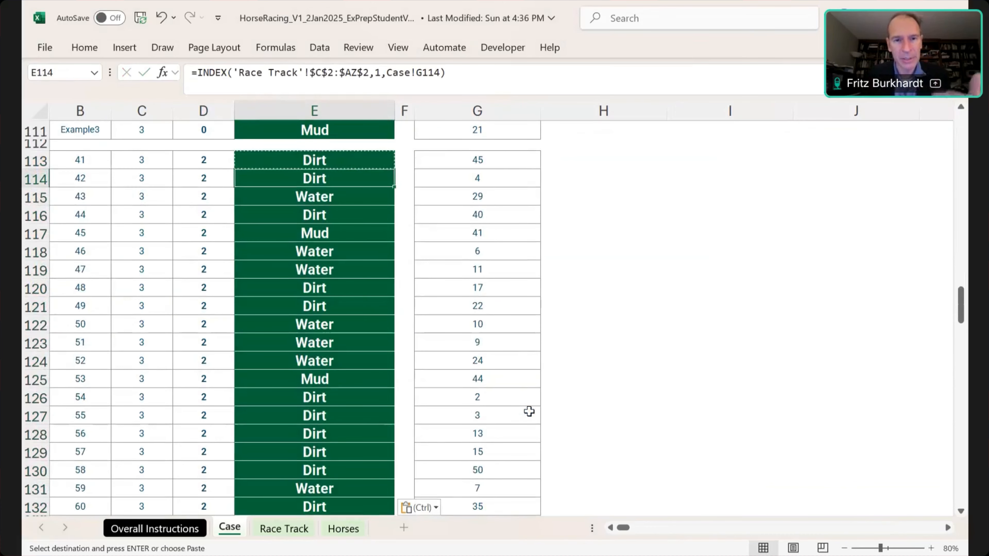
key("Down")
key("Down")
key("Down")
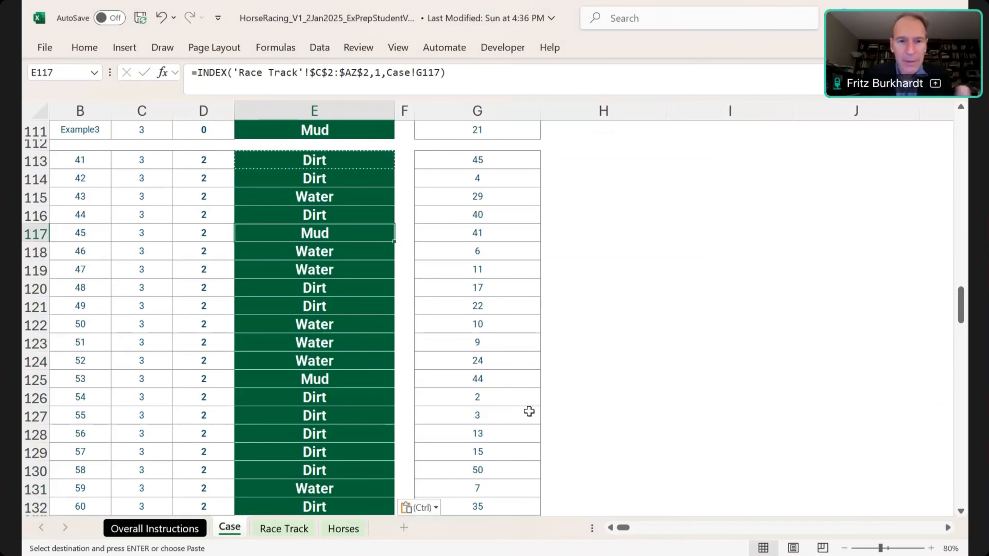
key("ctrl")
key("Right")
key("Escape")
key("Right")
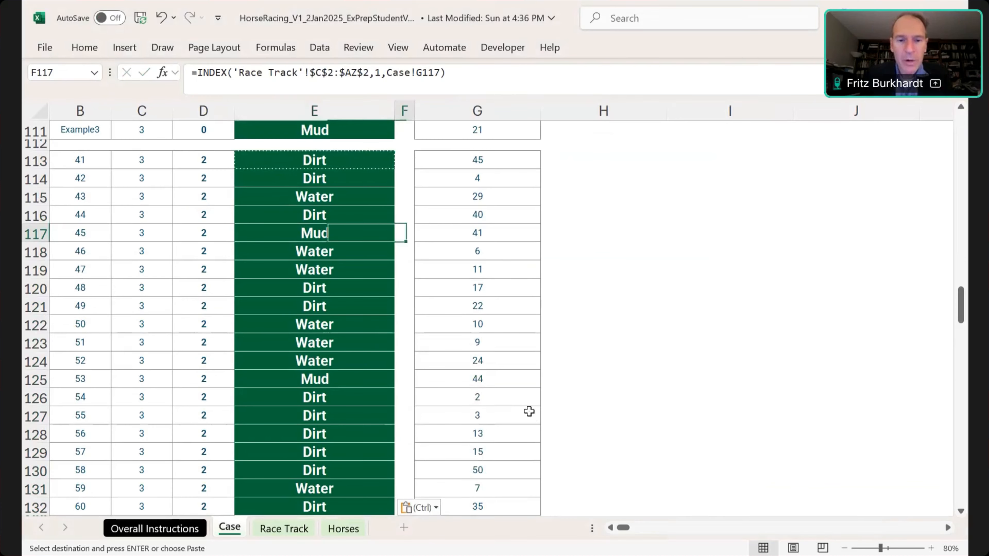
key("Right")
key("ctrl+Page_Down")
key("Right")
key("Right")
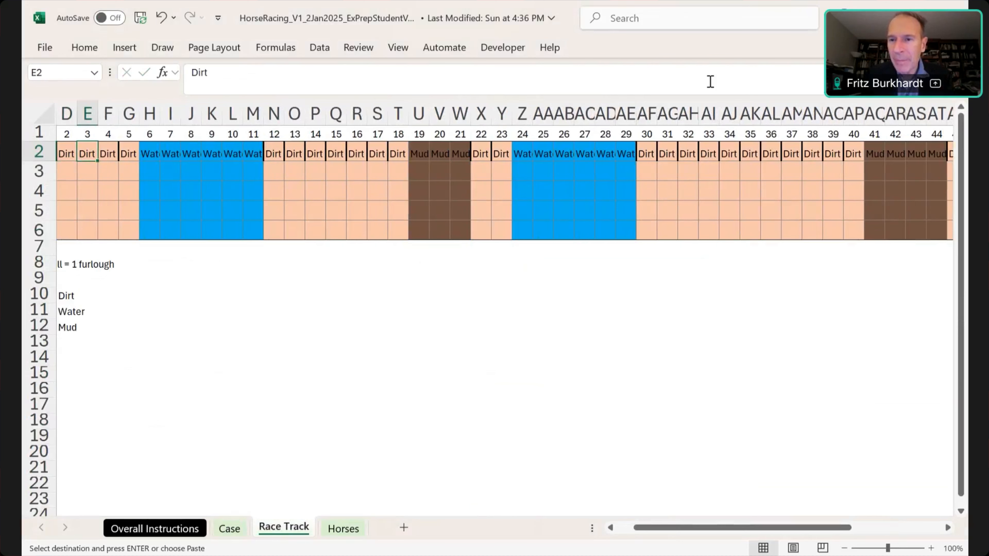
left_click(880, 150)
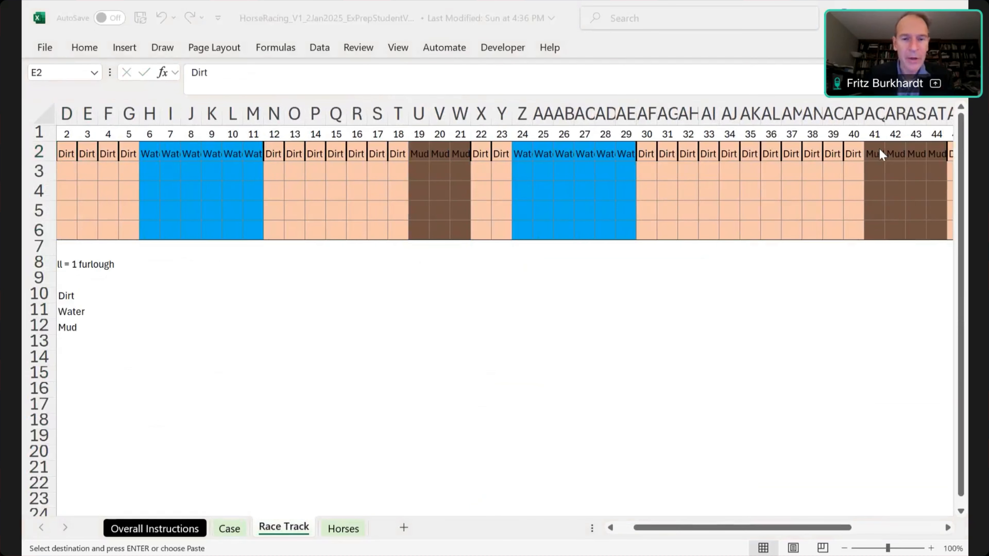
key("alt+Tab")
key("Escape")
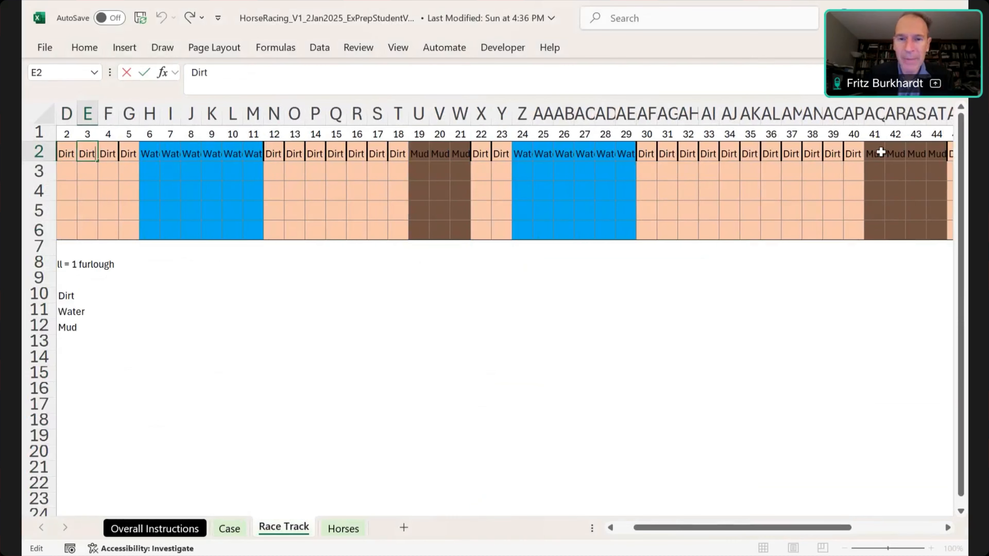
Step: Examine the Level 4 question and the Example4 explanation about horse speed within a track section on the Case sheet
key("ctrl+Page_Up")
key("Page_Down")
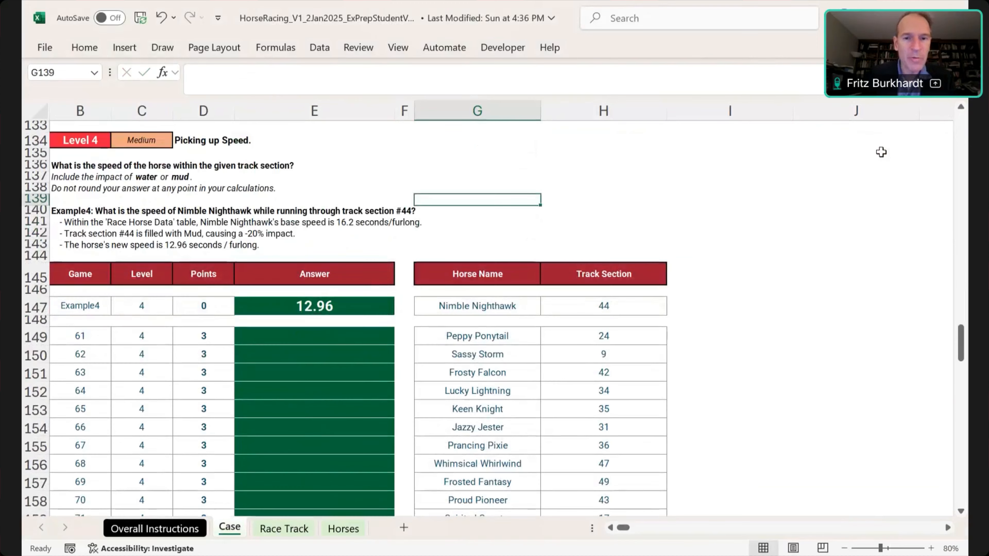
key("Left")
key("Down")
key("Down")
key("Down")
key("Down")
key("Down")
key("Down")
key("Down")
key("Down")
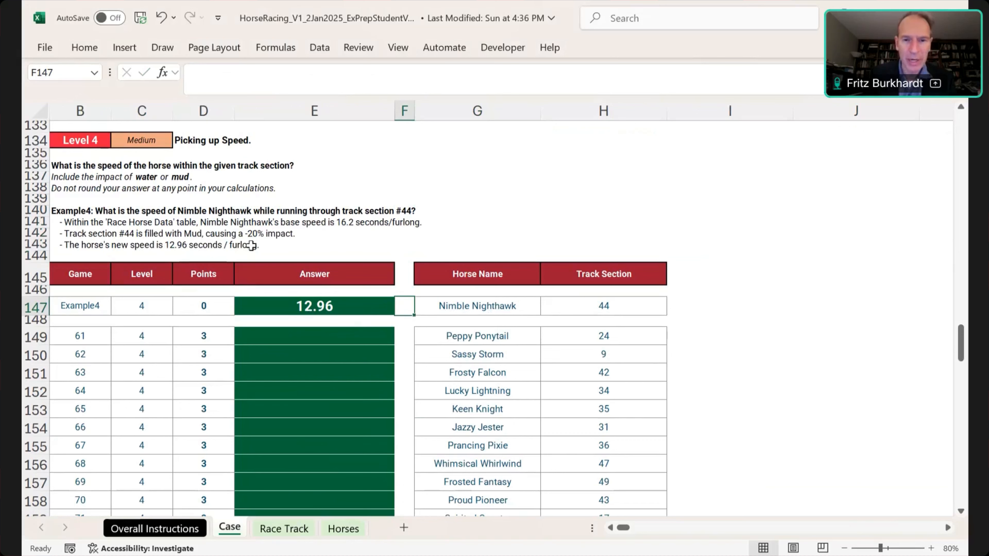
key("Left")
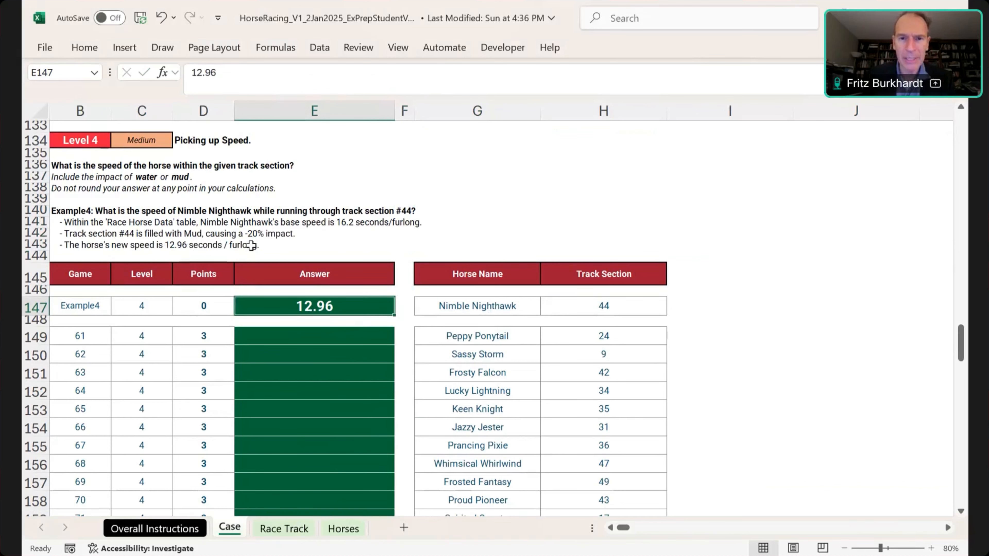
Step: Add the column headings Dirt, Water and Mud in G2:I2 beside the Race Horse Data table on the Horses sheet
key("ctrl+Page_Down")
key("ctrl+Page_Down")
key("Right")
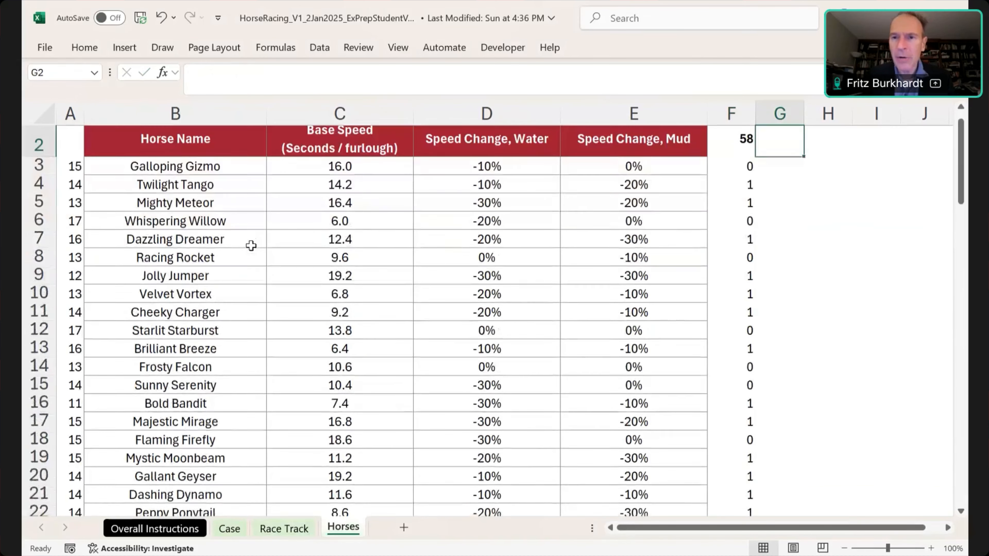
scroll(251, 245, "up", 1)
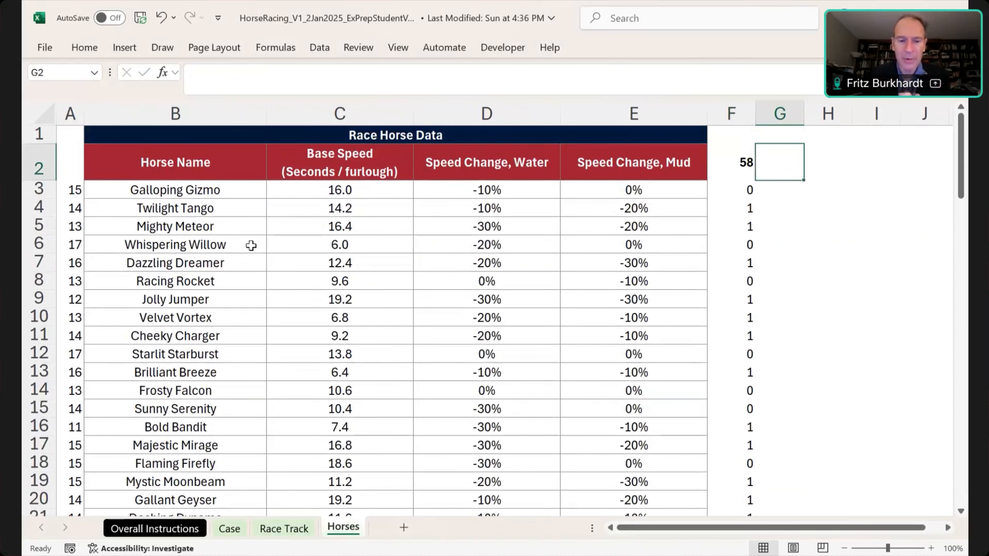
type("Dirt")
key("Return")
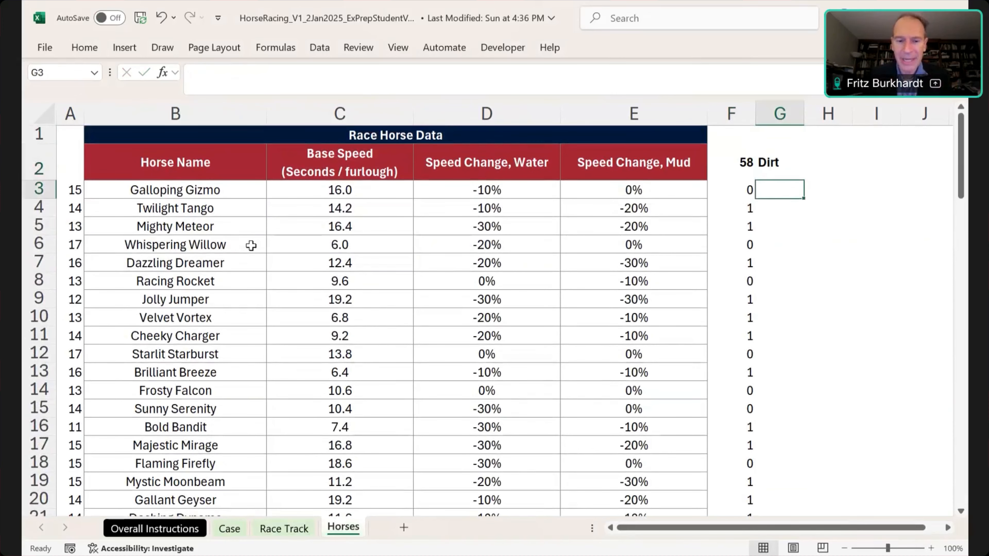
key("Up")
key("Right")
type("Water")
key("Right")
type("M")
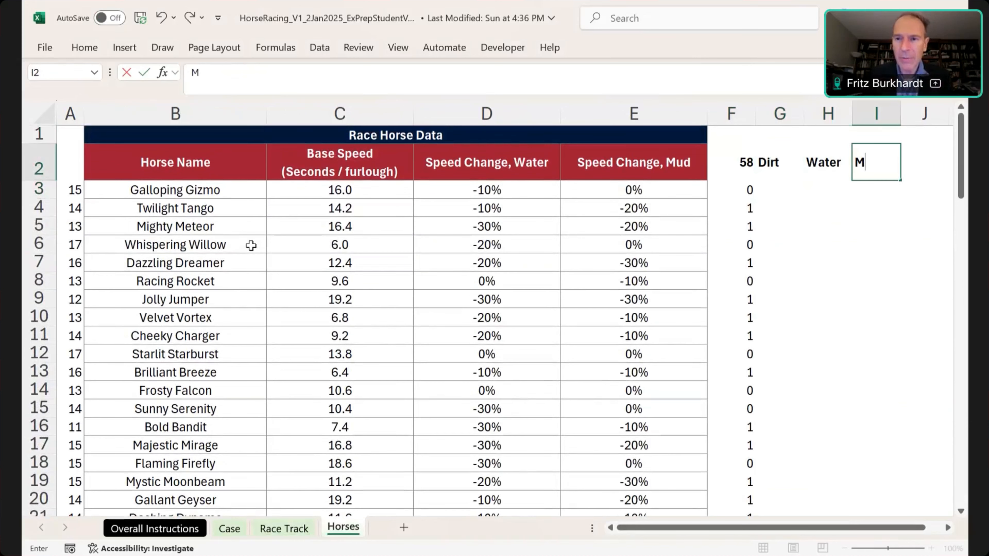
type("ud")
key("Return")
Step: Enter =C3 in G3 of the Horses sheet so the Dirt column takes the first horse's base speed
key("Left")
key("Left")
key("ctrl+Page_Up")
key("ctrl+Page_Up")
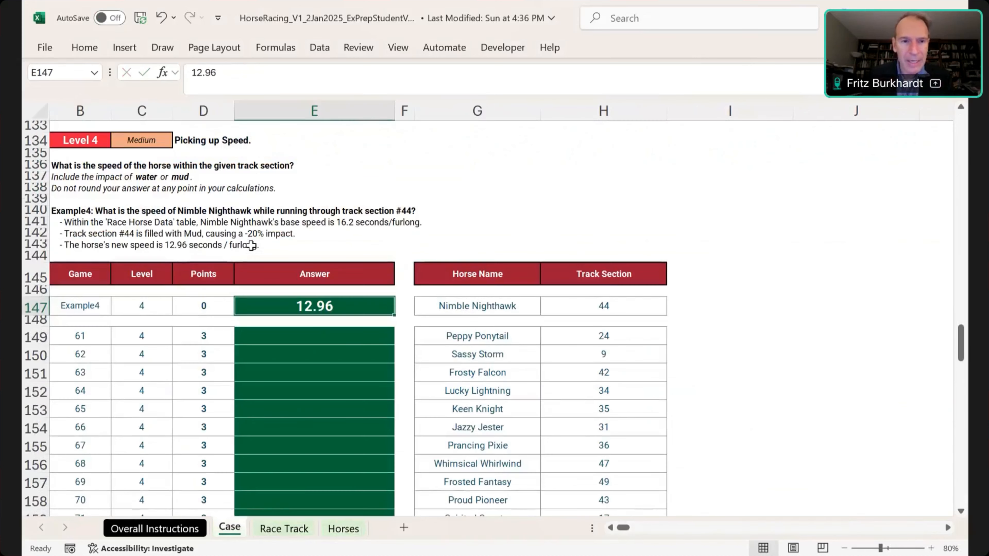
key("ctrl+Page_Down")
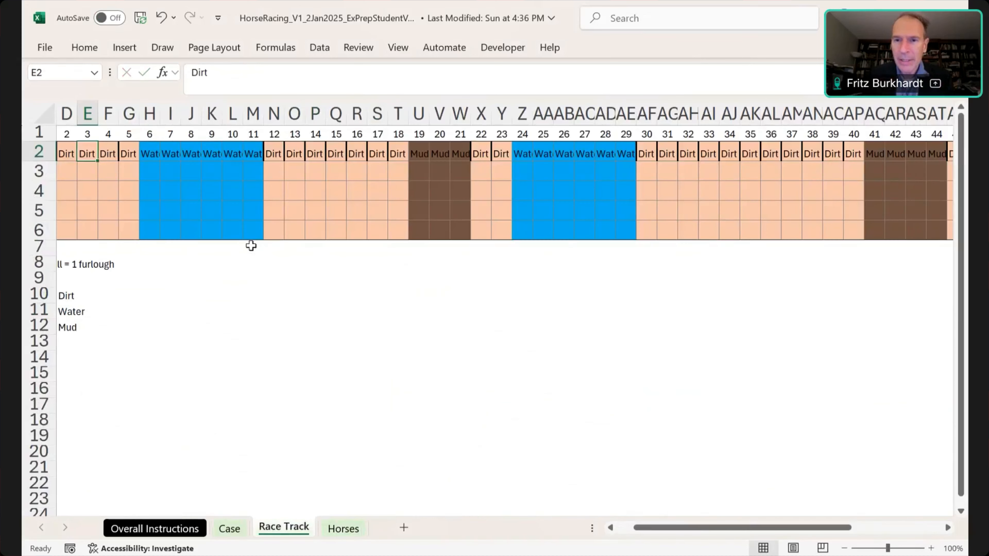
key("ctrl+Page_Down")
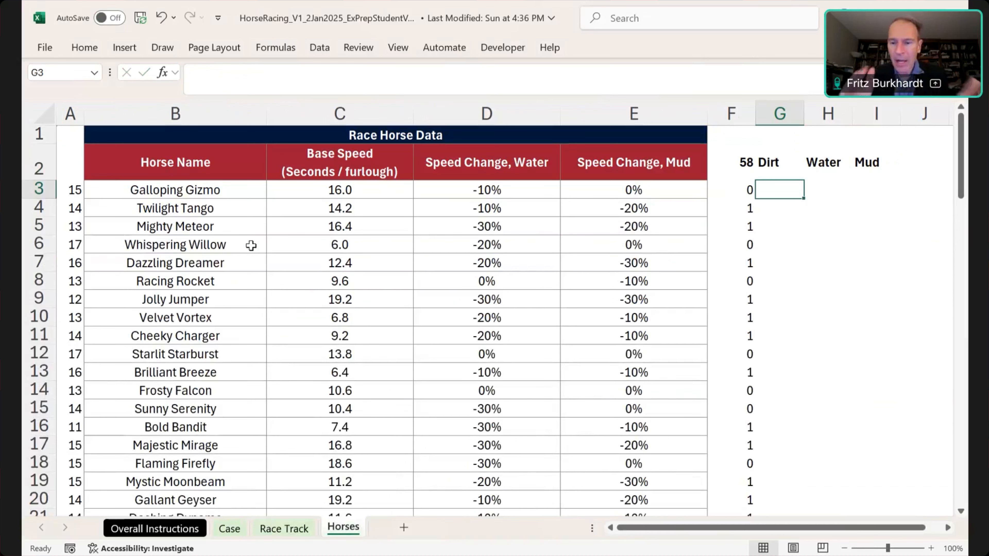
type("=")
key("Left")
key("Left")
key("Left")
key("Left")
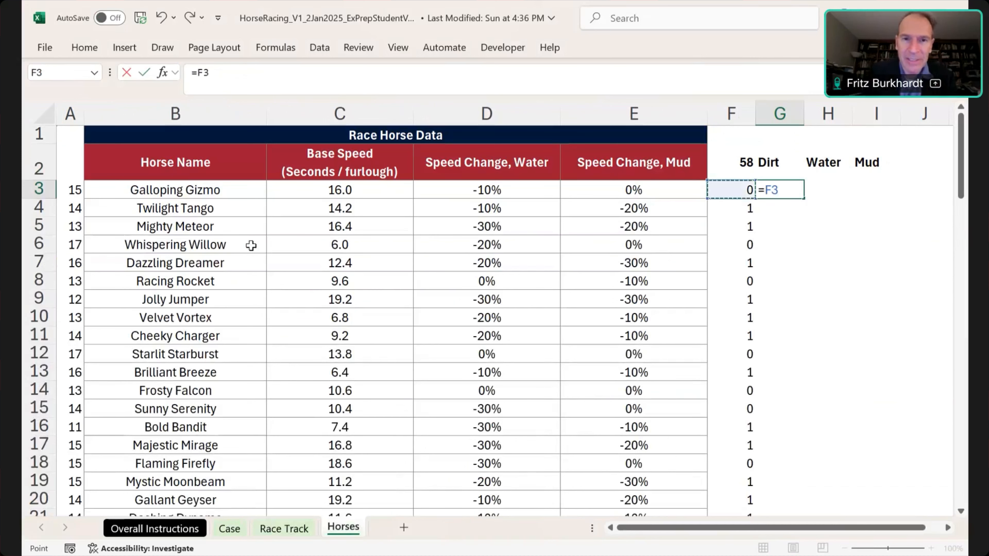
key("Return")
key("Up")
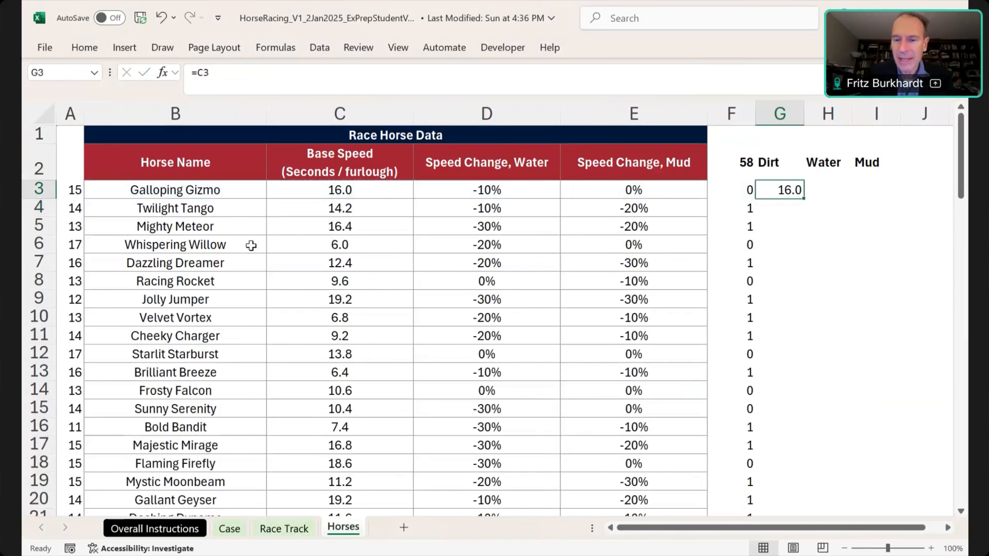
Step: Enter =$C3*(1+D3) in H3 to calculate the first horse's water speed, with the base speed column locked
key("Right")
type("=")
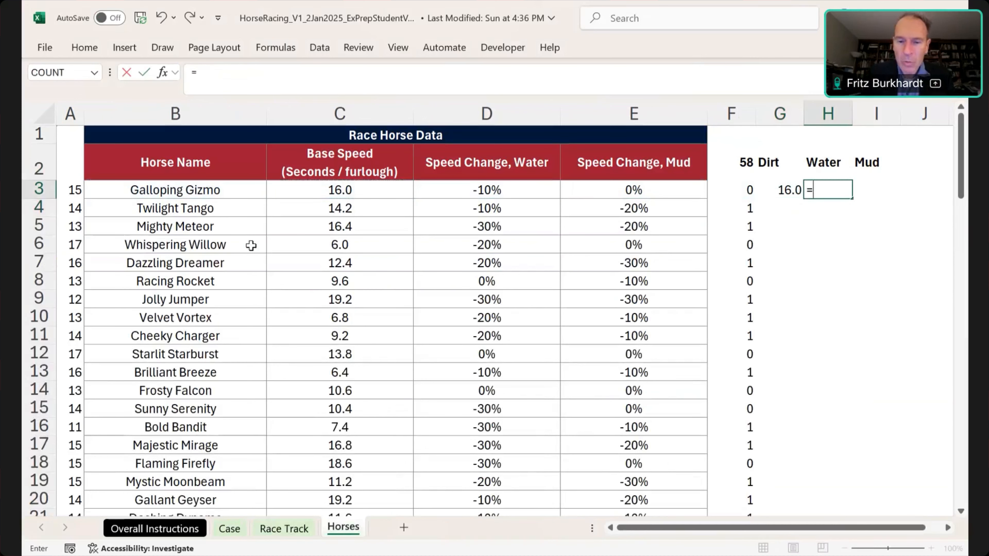
key("Left")
key("Left")
key("Left")
key("Left")
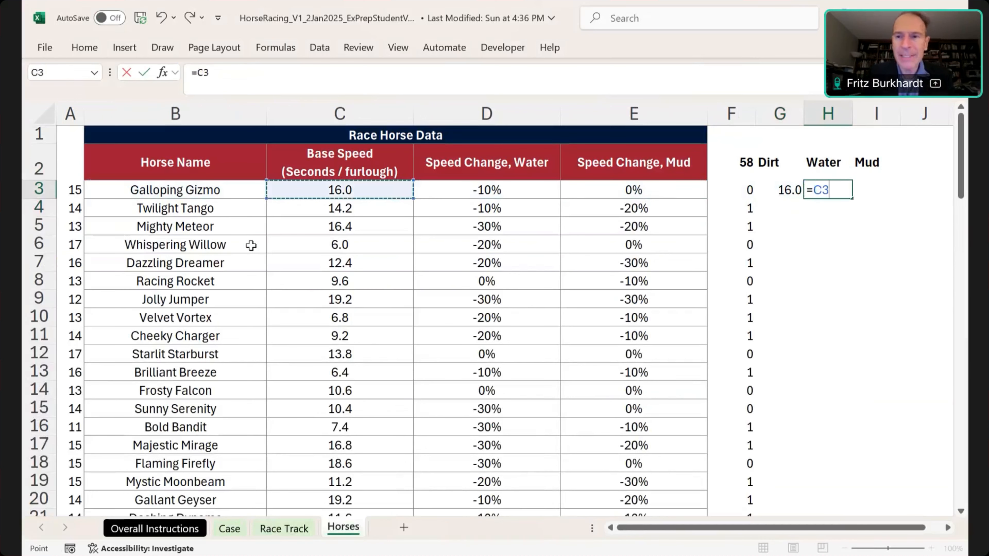
key("F4")
key("F4")
key("F4")
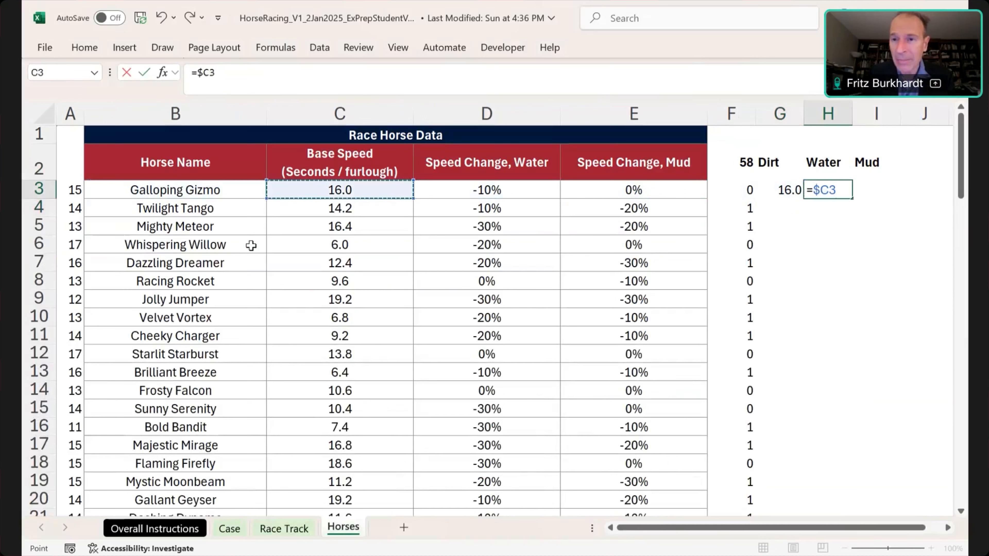
type("*(1+")
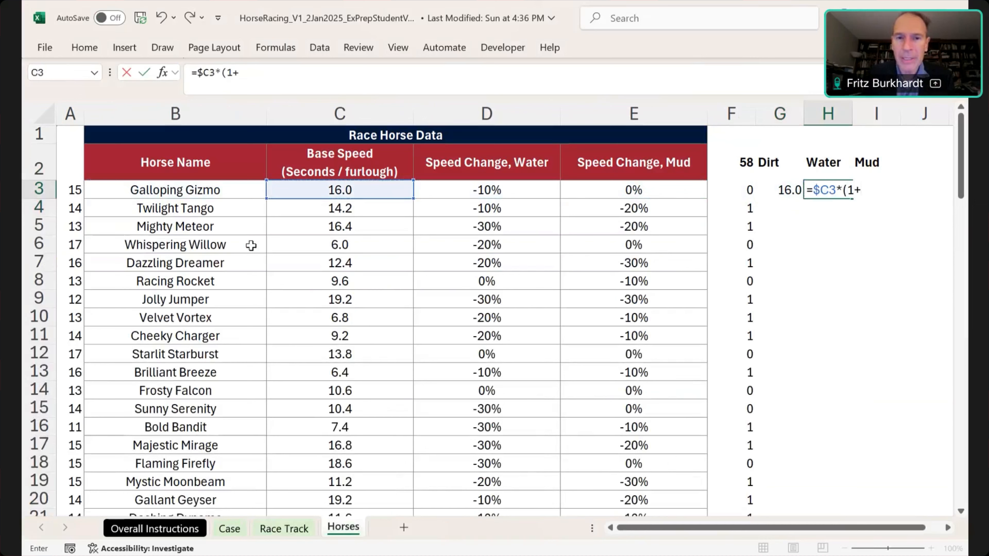
key("Left")
key("Left")
key("Left")
key("Left")
type(")")
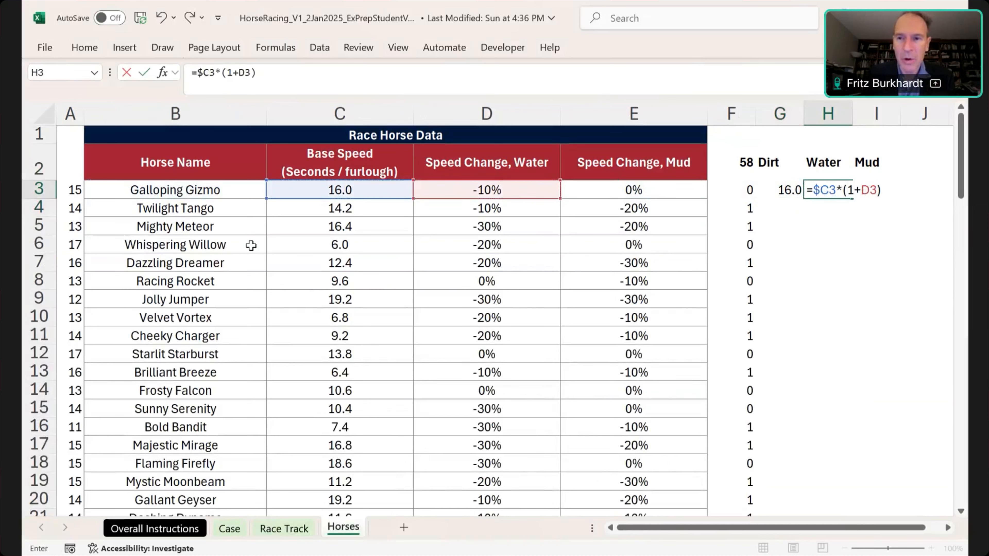
key("Return")
key("Up")
Step: Copy the water speed formula from H3 into I3 for the mud speed and check the references of both formulas
key("ctrl+c")
key("Right")
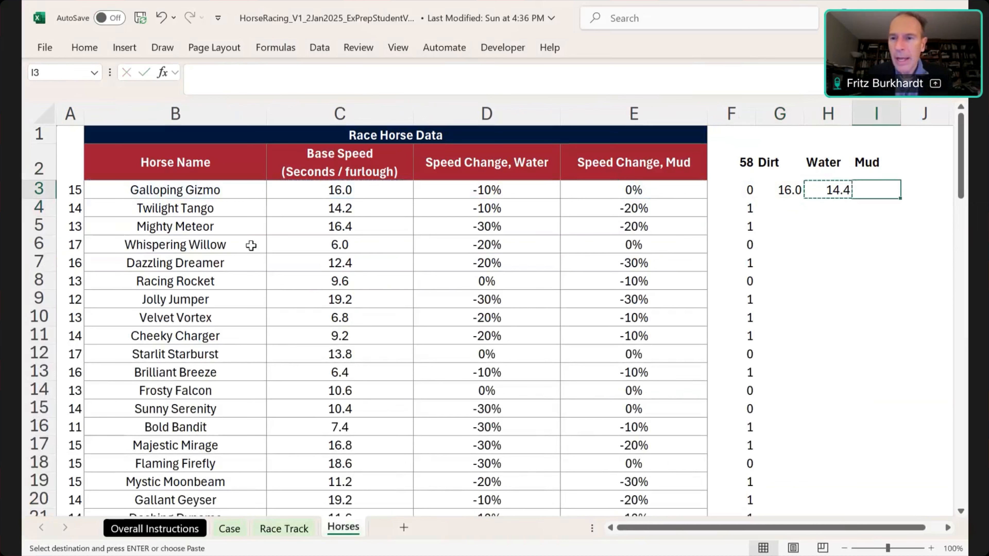
key("Return")
key("Left")
key("F2")
key("Escape")
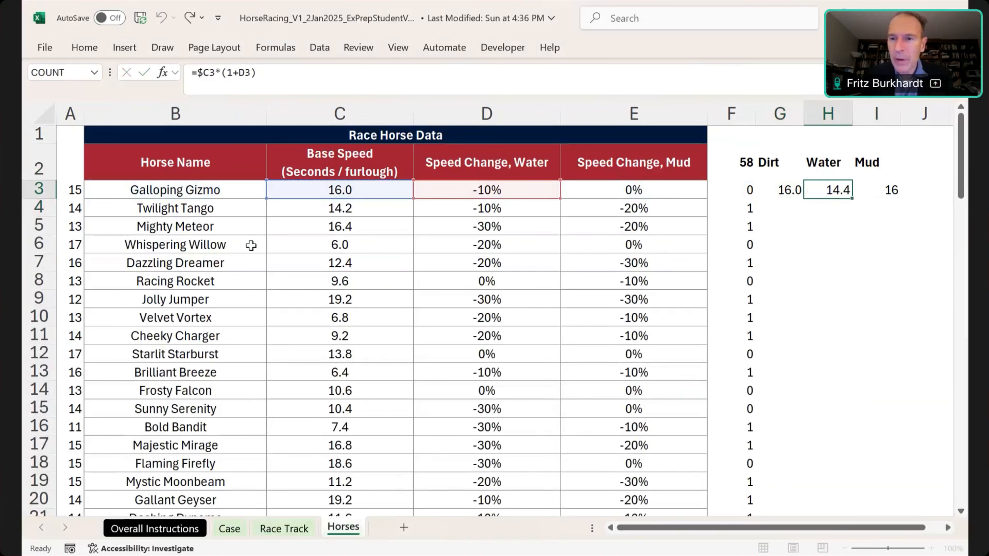
key("Right")
key("F2")
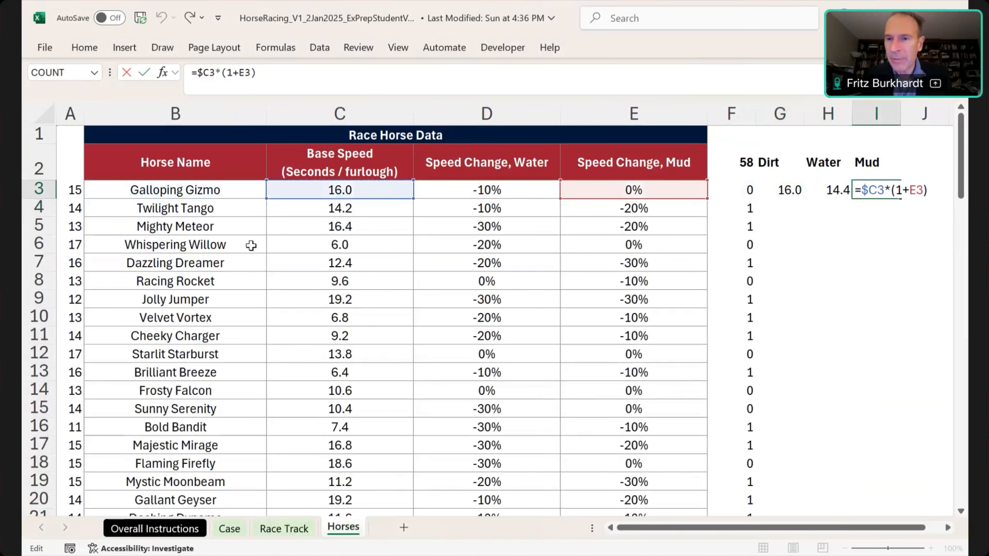
key("Escape")
Step: Fill the Dirt, Water and Mud formulas in G3:I3 down to row 92 for every horse
key("Left")
key("Left")
key("shift+Right")
key("shift+Right")
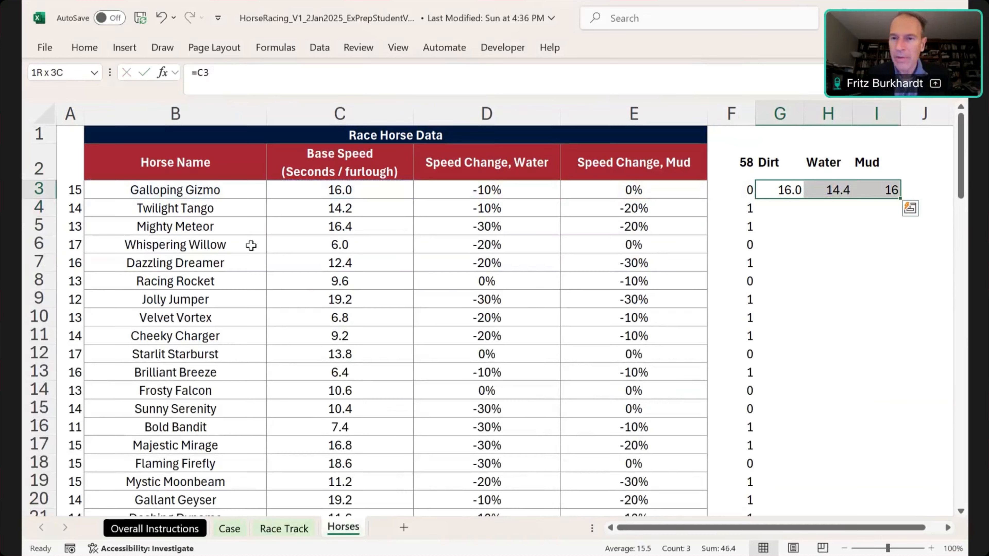
key("Left")
key("ctrl+Down")
key("Right")
key("ctrl+shift+Up")
key("shift+Right")
key("shift+Right")
key("ctrl+d")
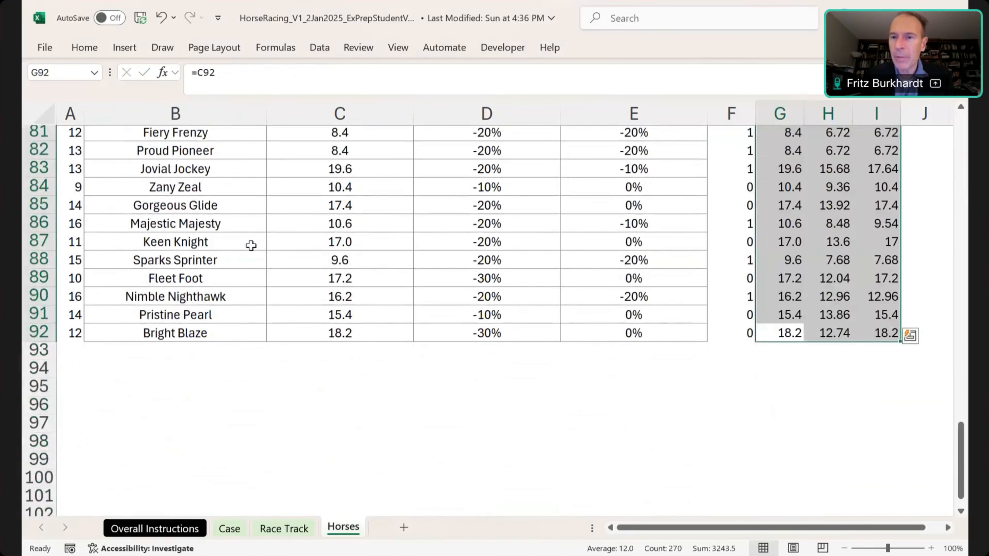
key("ctrl+Up")
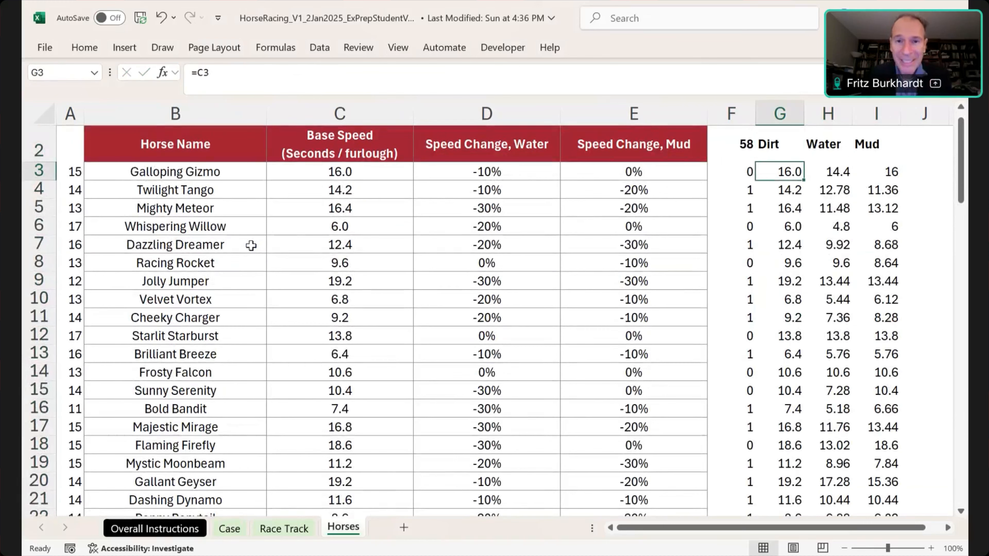
Step: Review the Level 4 horse and track section inputs on the Case sheet against the Level 3 surface answers
key("ctrl+Page_Up")
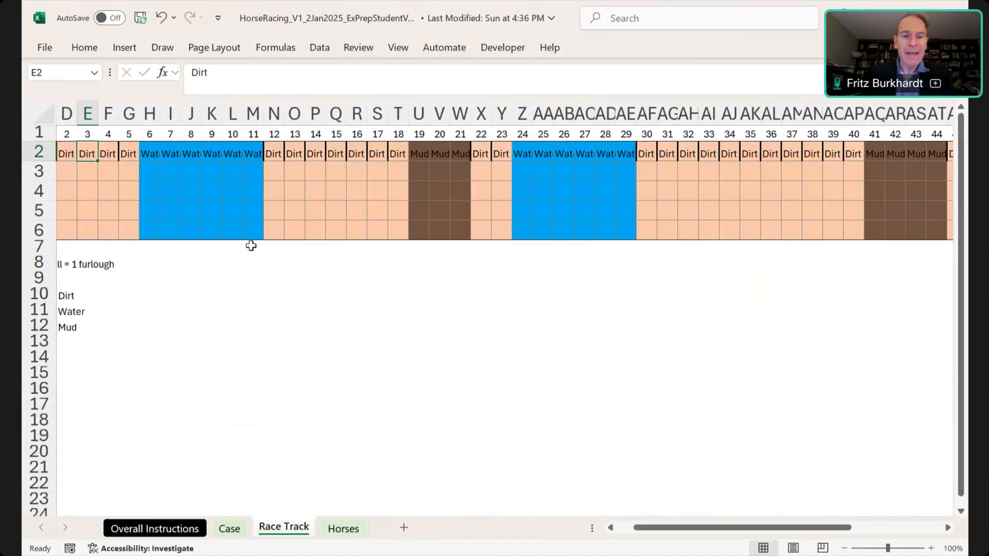
key("ctrl+Page_Up")
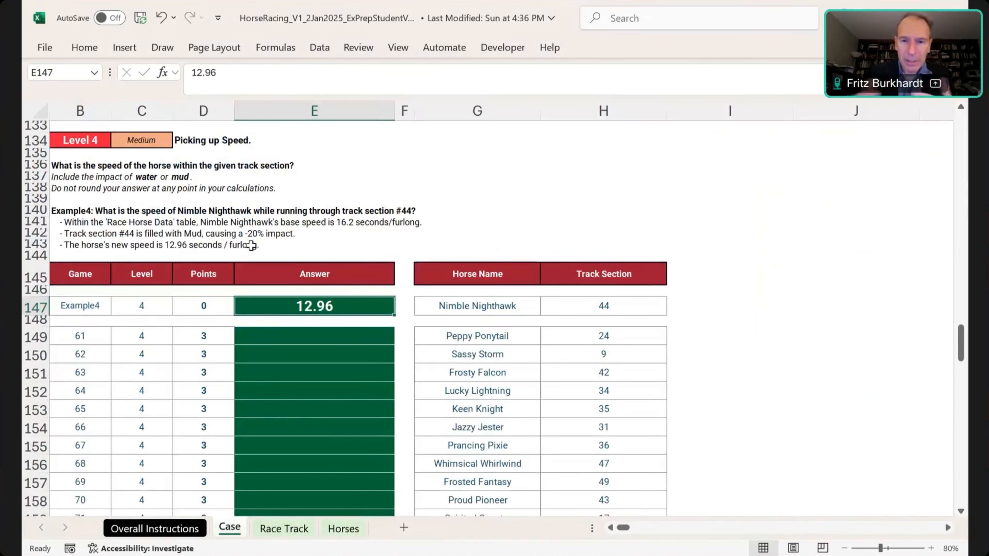
key("Right")
key("Right")
key("Right")
key("Down")
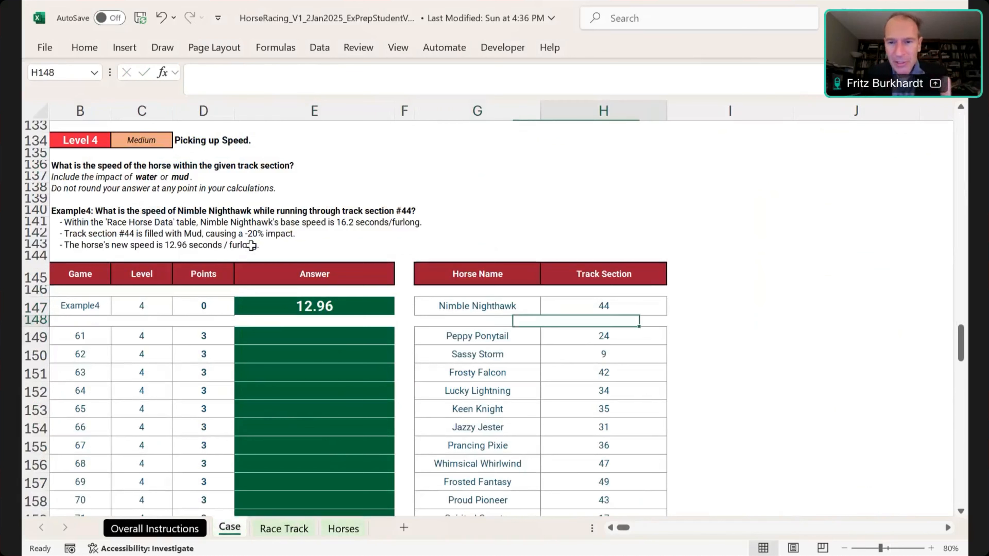
key("Down")
key("Right")
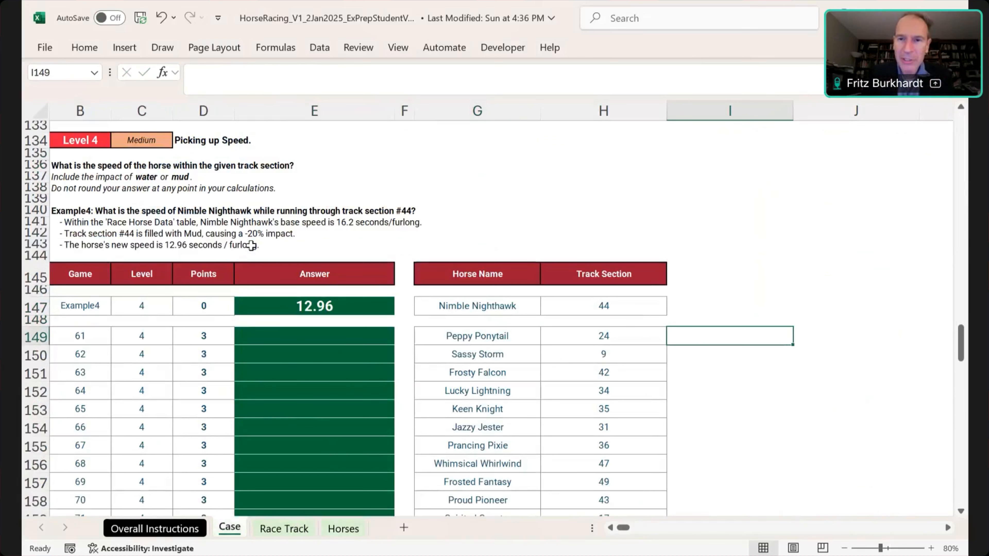
key("Page_Up")
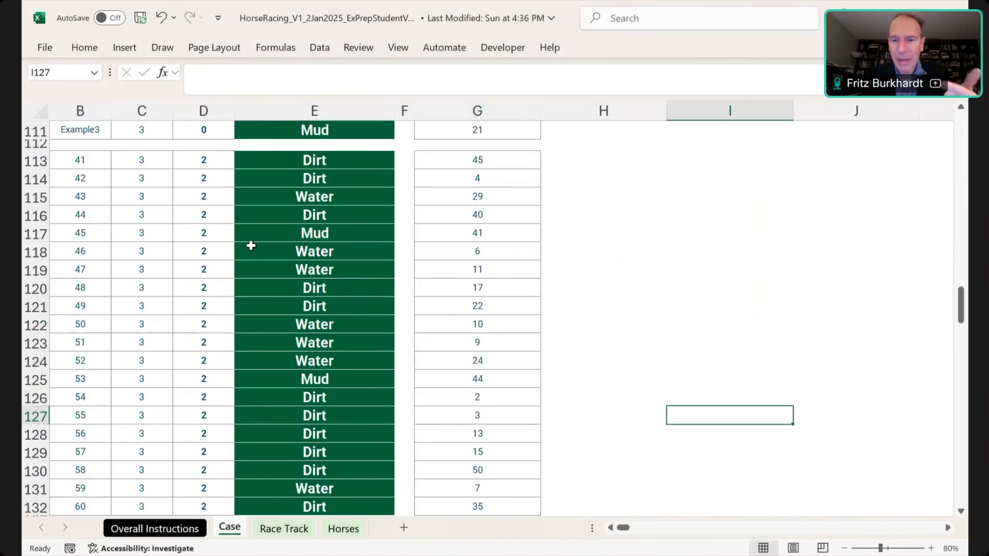
key("Page_Down")
Step: Begin an INDEX formula in I149 on the Case sheet using the locked surface row 'Race Track'!$C$2:$AZ$2 as its array
type("=index(")
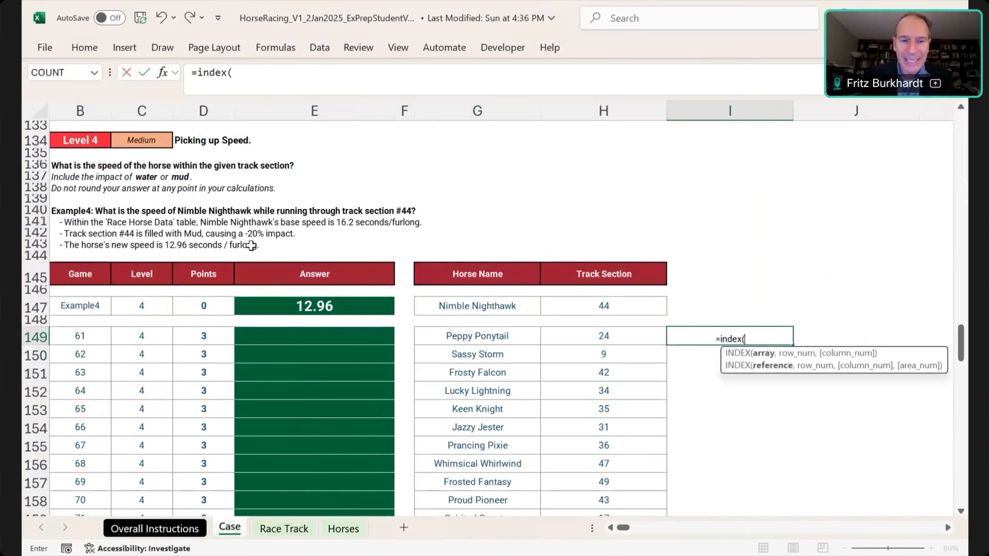
key("ctrl+Page_Down")
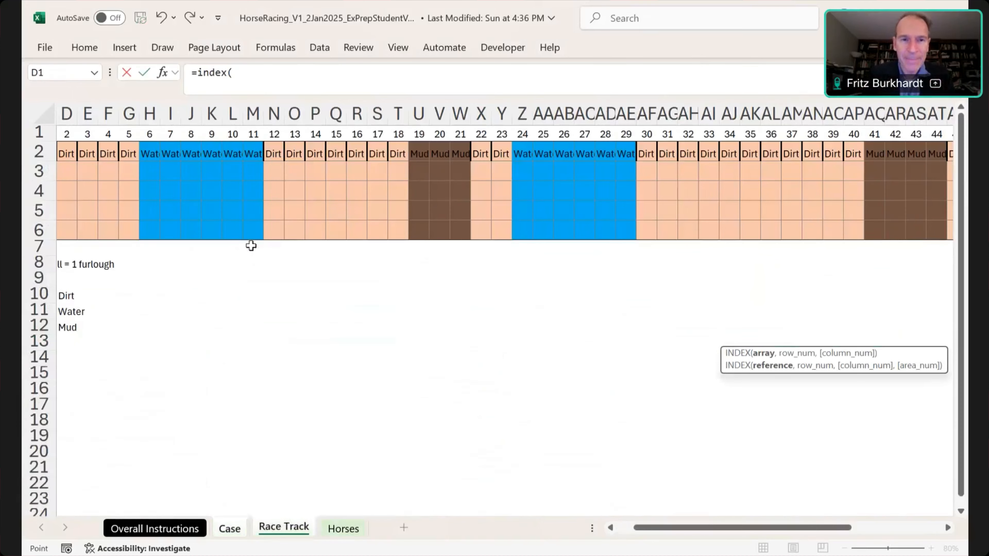
left_click(292, 137)
key("Down")
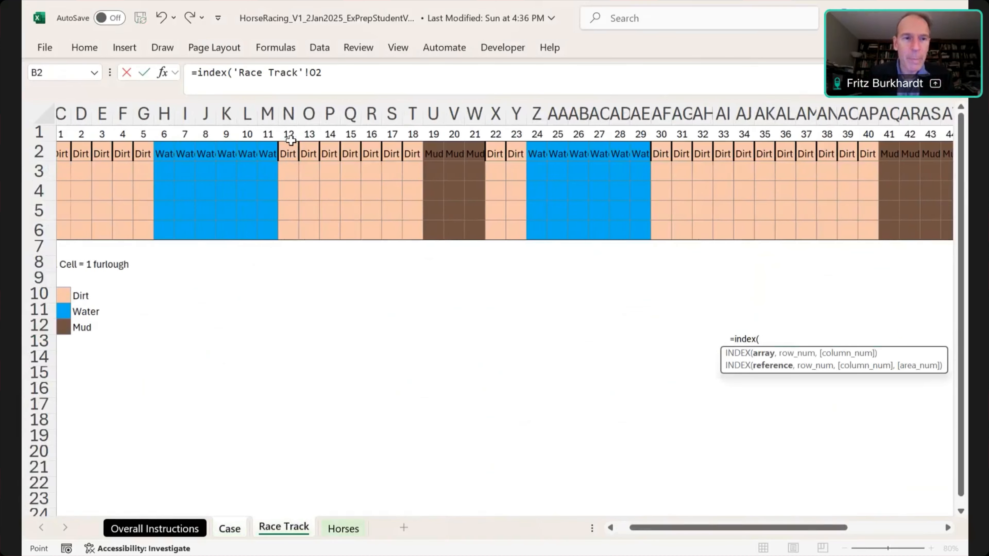
key("ctrl+Left")
key("ctrl+shift+Right")
key("ctrl+shift+Down")
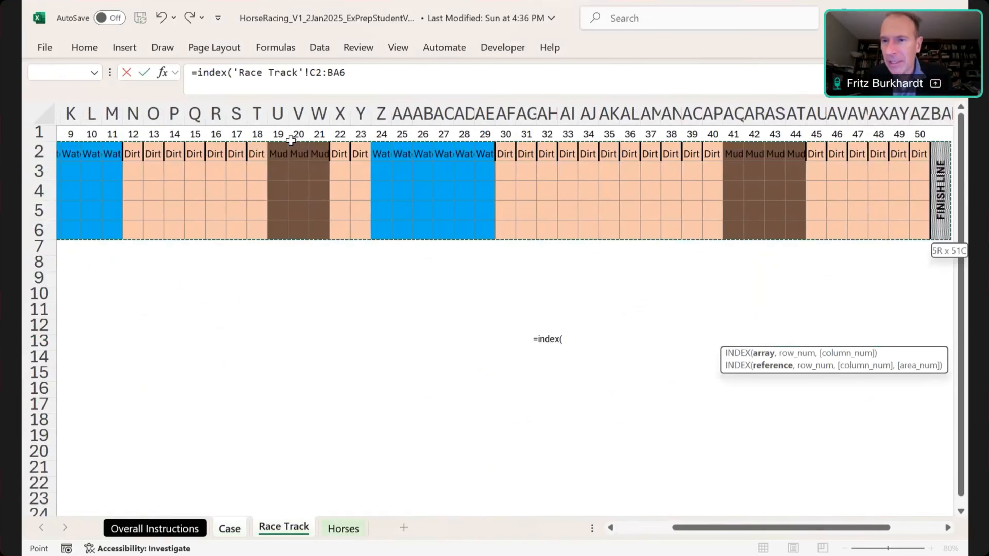
key("shift+Left")
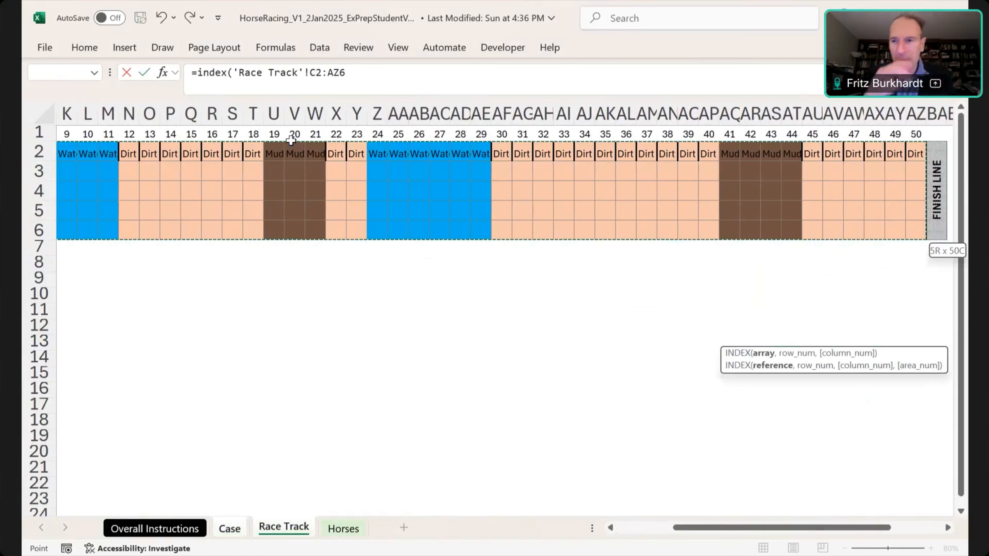
key("shift+Up")
key("shift+Up")
key("shift+Up")
key("shift+Up")
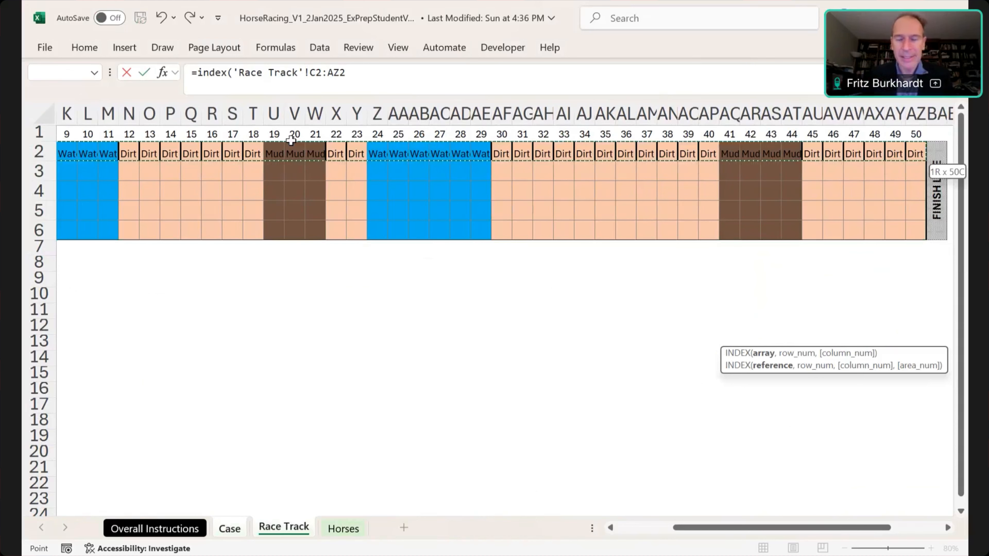
key("F4")
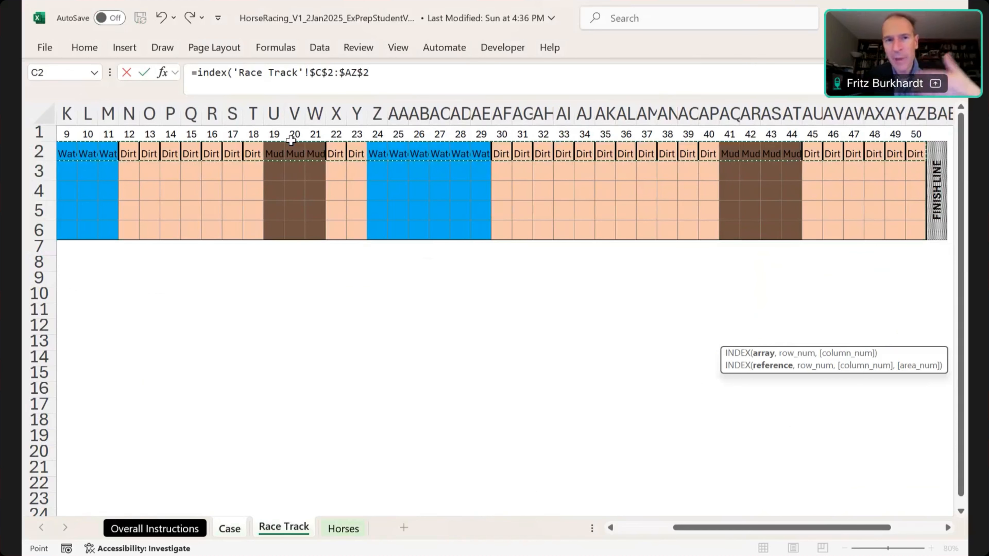
Step: Complete the INDEX formula in I149 with row 1 and the track section in H149 as the column number
type(",")
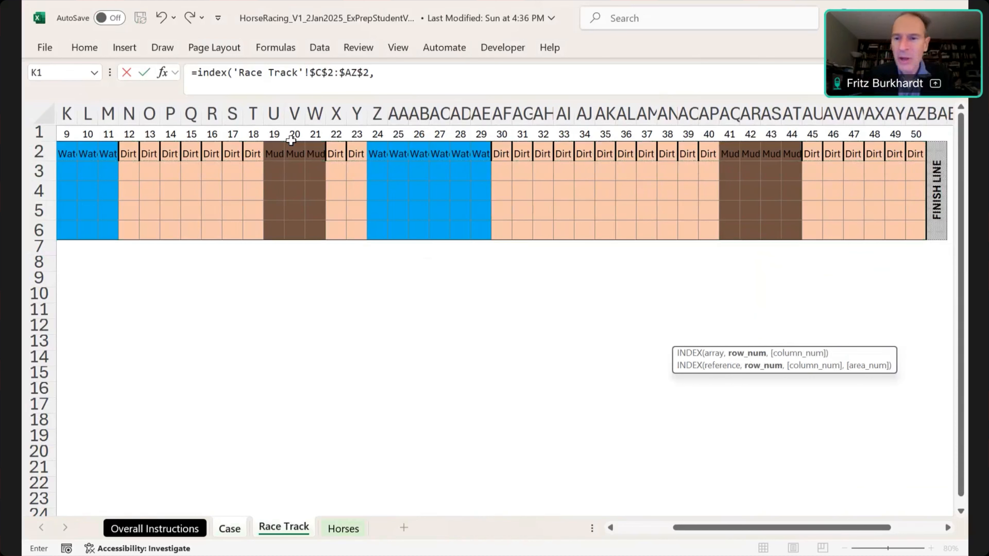
type("1,")
key("ctrl+Page_Up")
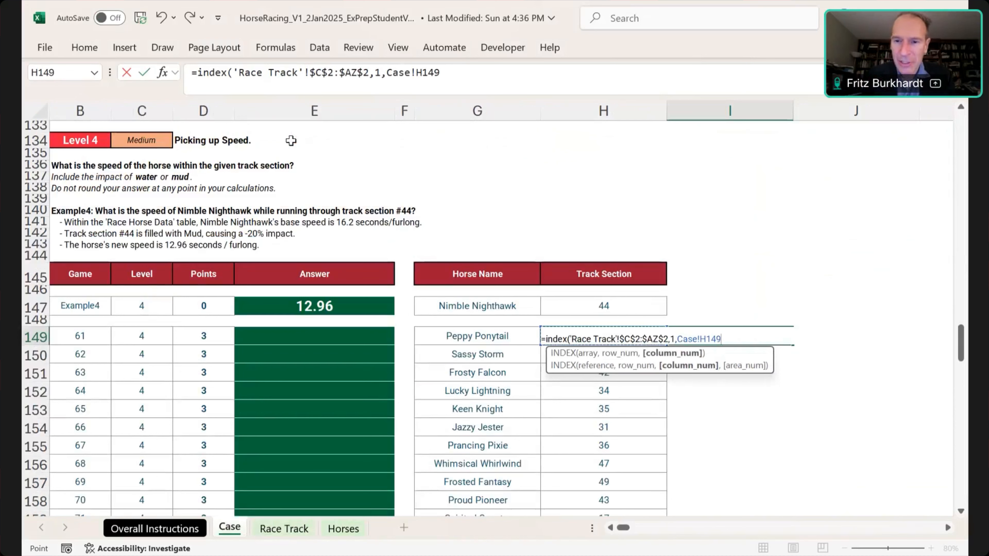
key("Return")
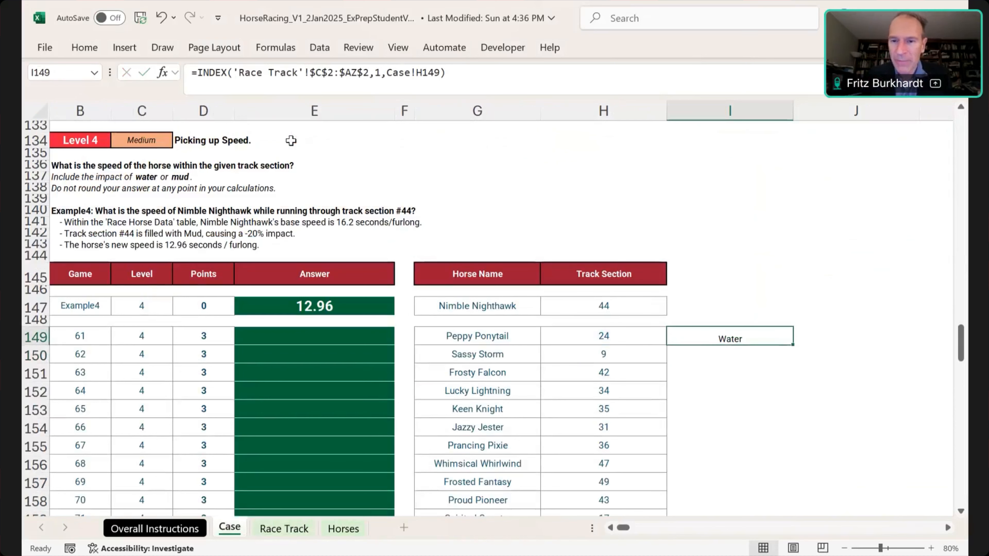
Step: Copy the track surface formula from I149 into I147 for the Example4 row
key("ctrl+c")
key("Up")
key("Up")
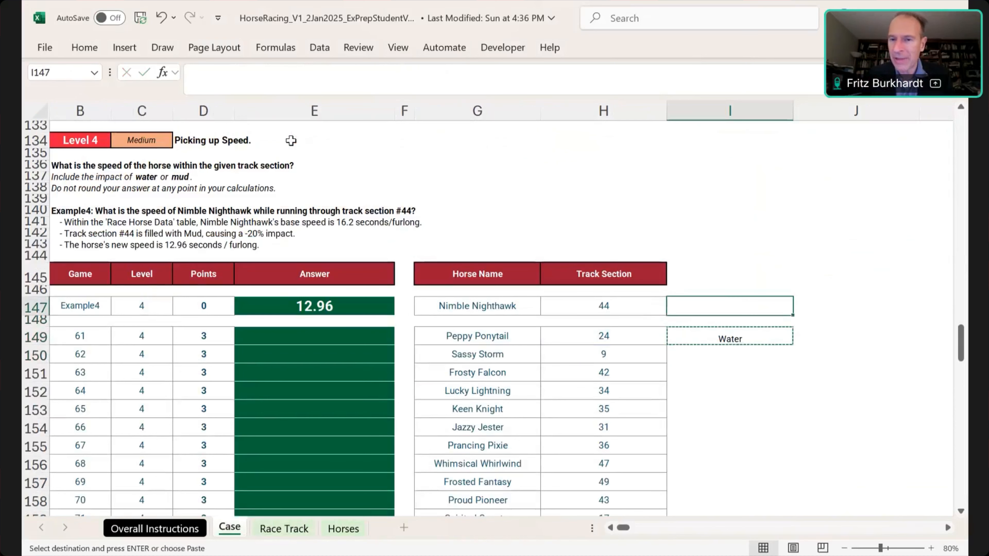
key("Return")
Step: Fill the track surface formula from I149 down to I168 for all Level 4 games
key("Down")
key("Down")
key("ctrl+c")
key("Left")
key("ctrl+Down")
key("Right")
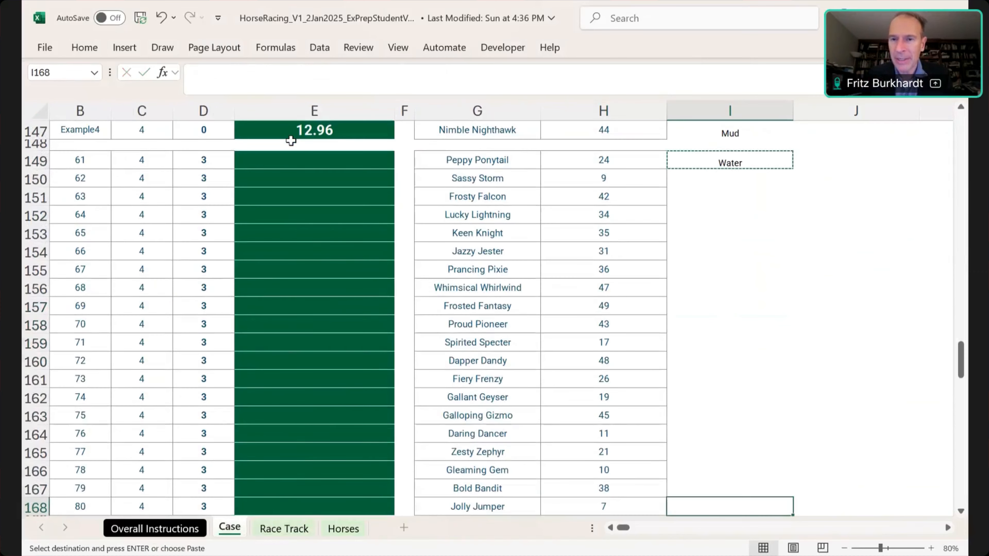
key("ctrl+shift+Up")
key("ctrl+v")
key("ctrl+Up")
key("ctrl+Up")
key("Up")
key("Up")
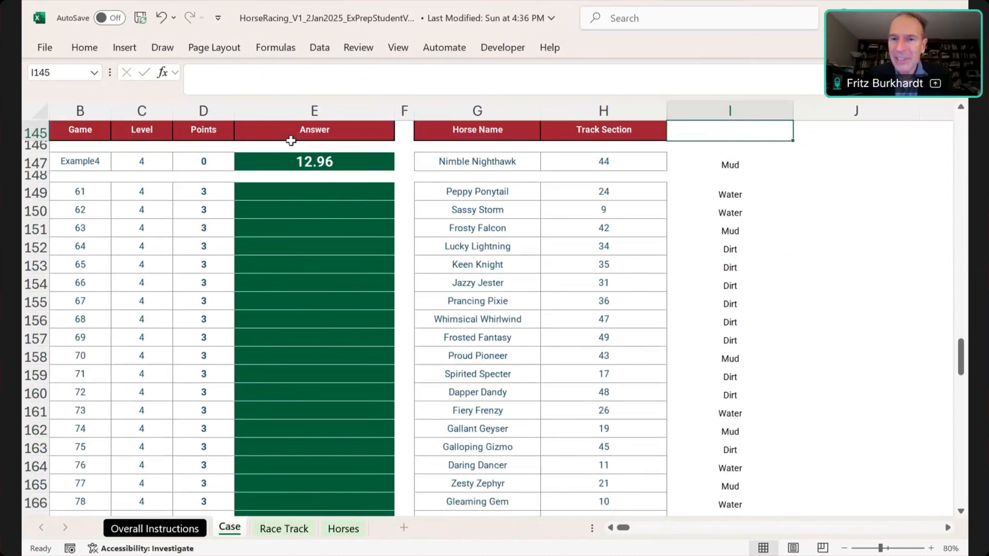
key("Down")
key("Up")
key("Down")
key("Down")
key("Right")
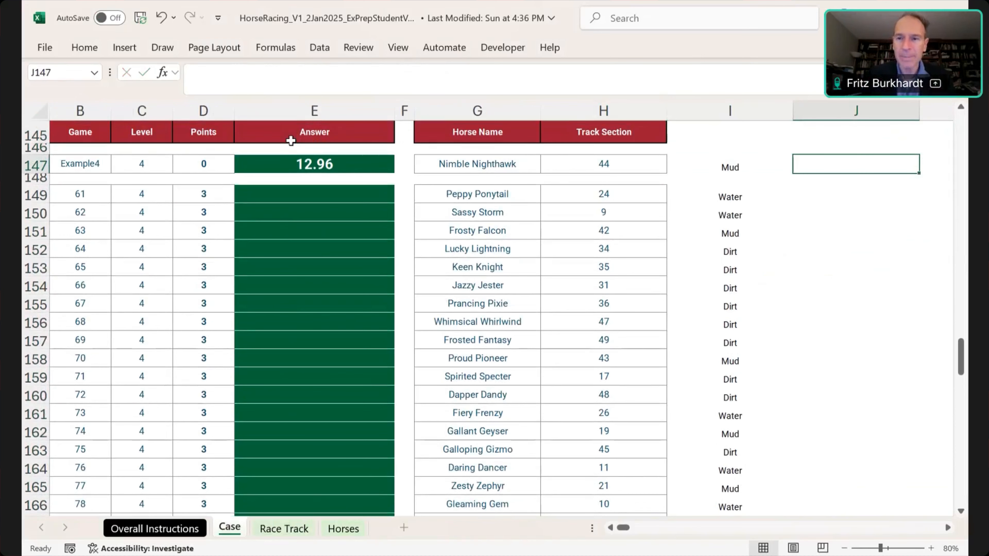
Step: Begin an INDEX formula in answer cell E149 using the locked per-surface speeds Horses!$G$3:$I$92 as its array
key("Down")
key("Left")
key("Left")
key("Down")
key("Left")
key("Left")
key("Left")
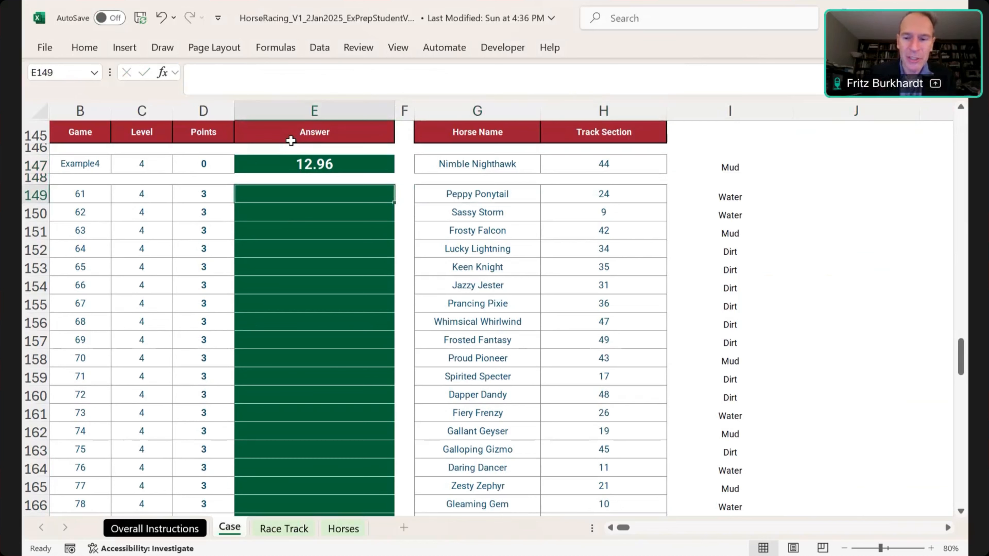
type("=inde")
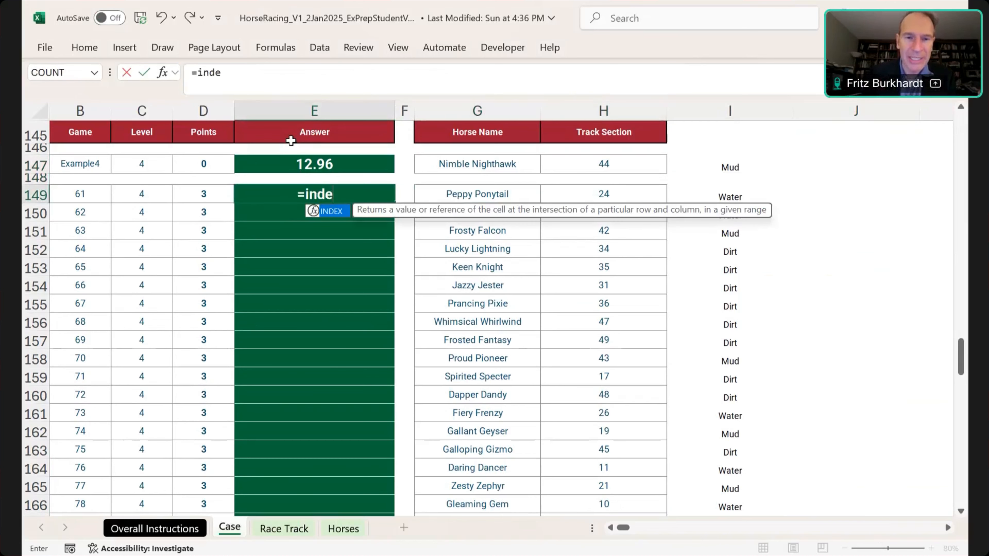
type("x(")
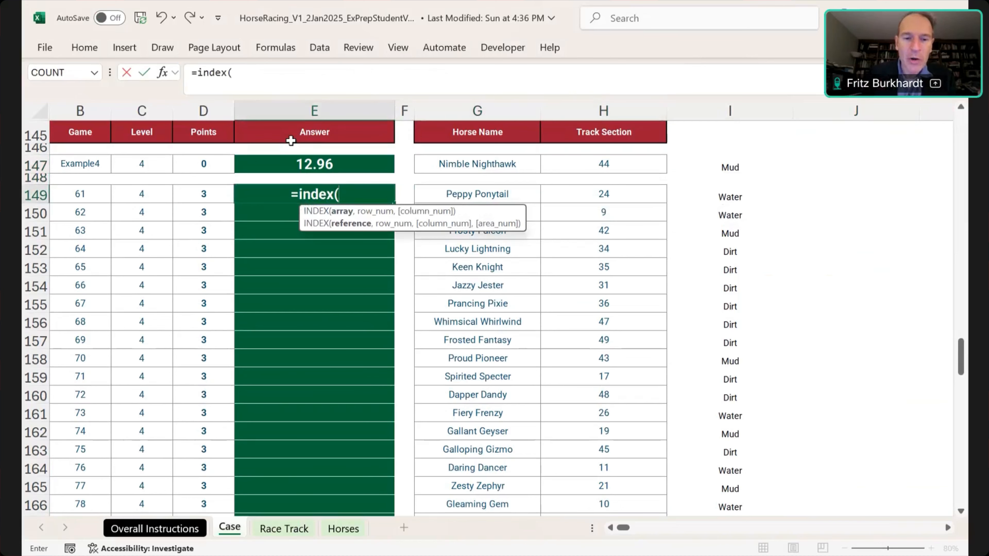
key("ctrl+Page_Down")
key("ctrl+Page_Down")
key("Right")
key("Right")
key("Right")
key("Right")
key("Down")
key("Right")
key("Right")
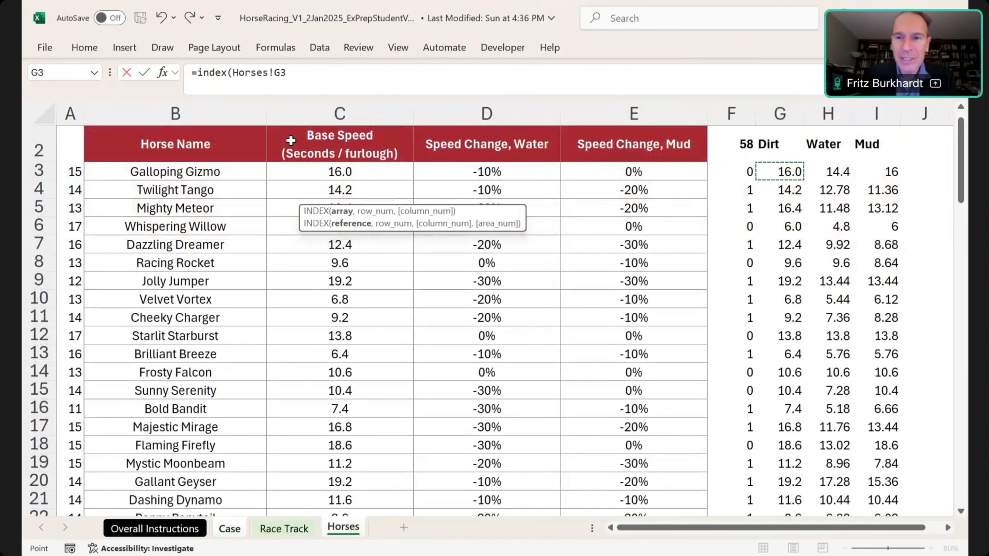
key("ctrl+shift+Down")
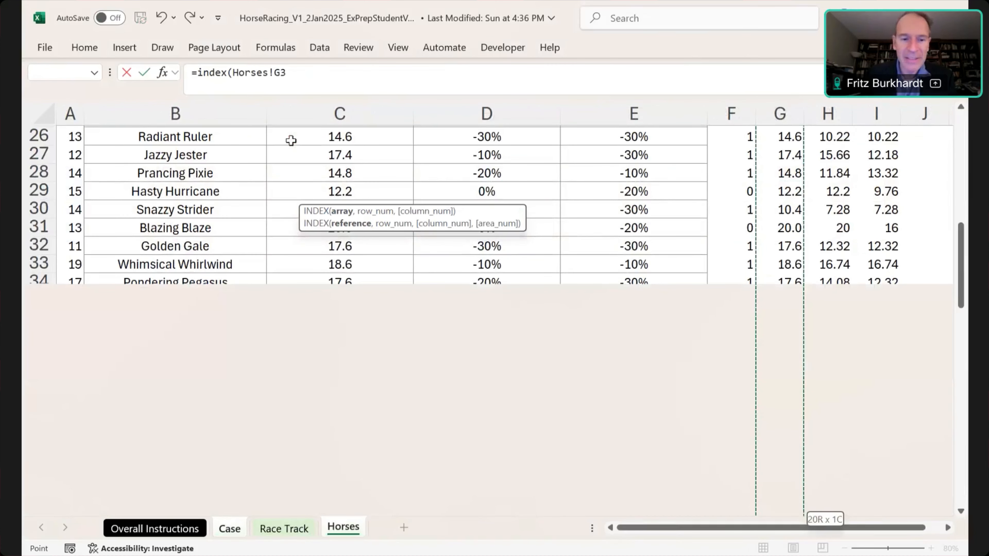
key("ctrl+shift+Down")
key("shift+Right")
key("shift+Right")
key("F4")
type(",")
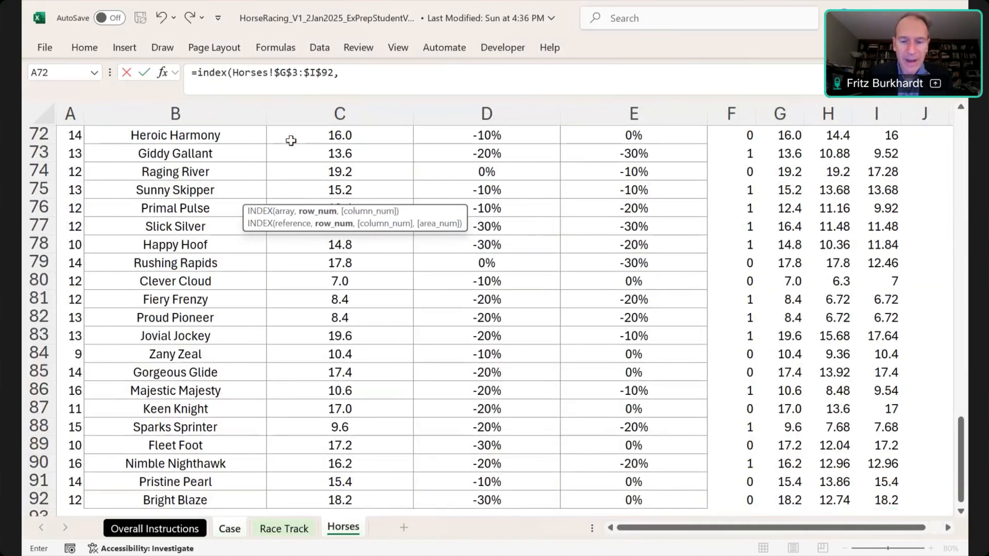
Step: Add an exact-match XMATCH of the horse name in G149 within HorseNames as the INDEX row argument
type("xmatch(")
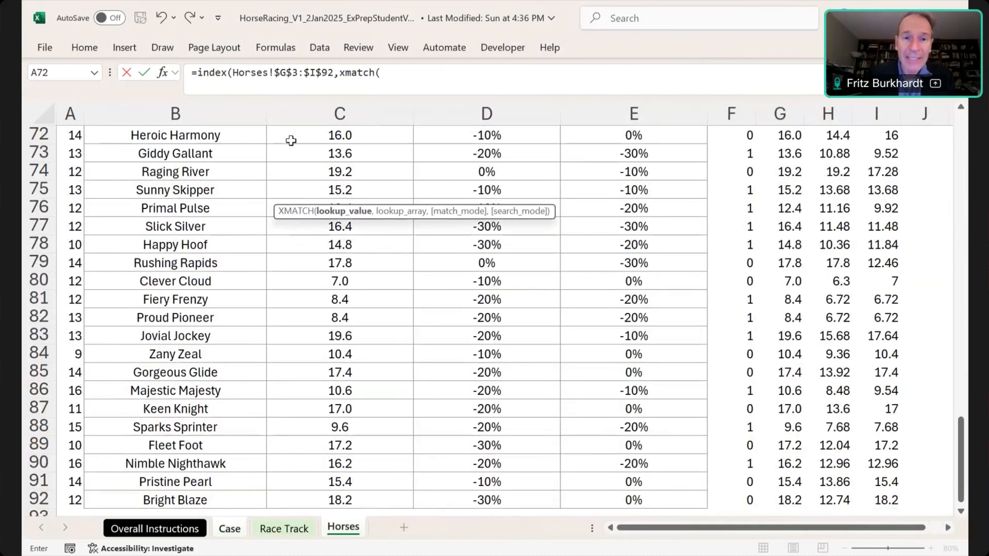
key("ctrl+Page_Up")
key("ctrl+Page_Up")
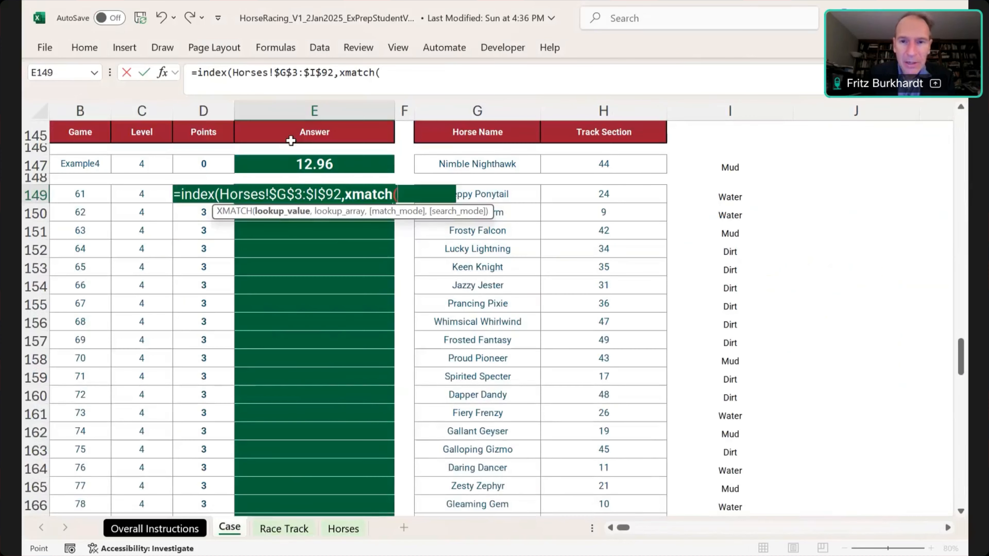
key("Right")
key("Right")
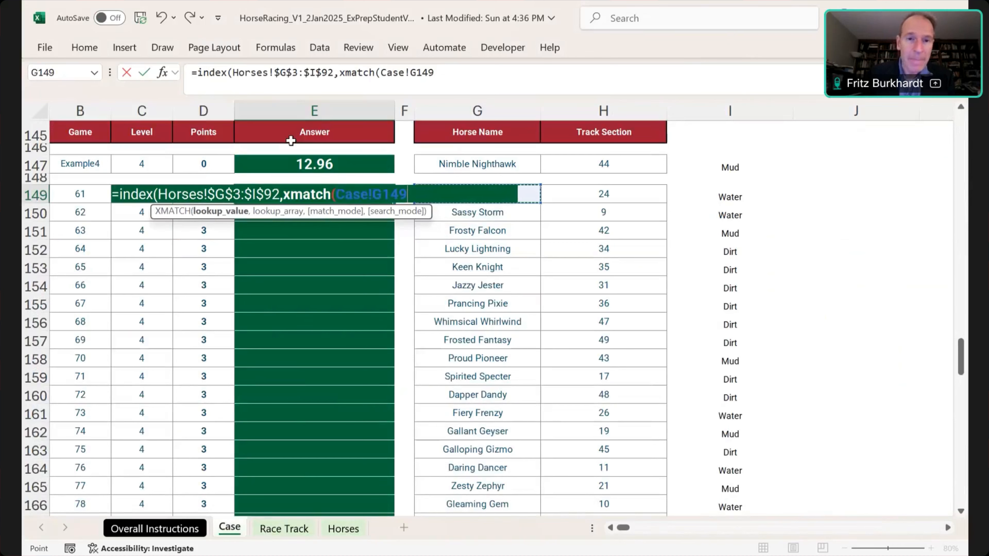
type("m")
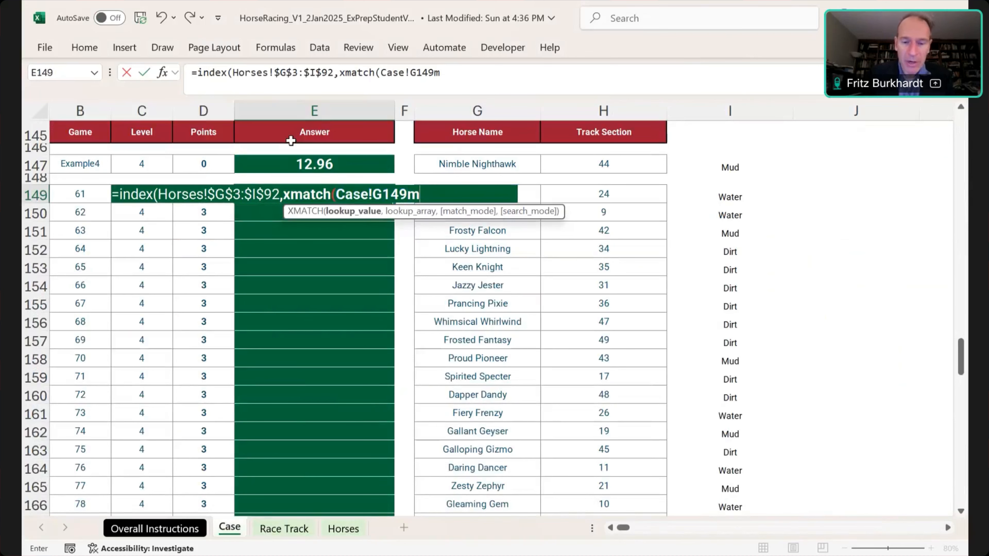
key("BackSpace")
type(",Horse")
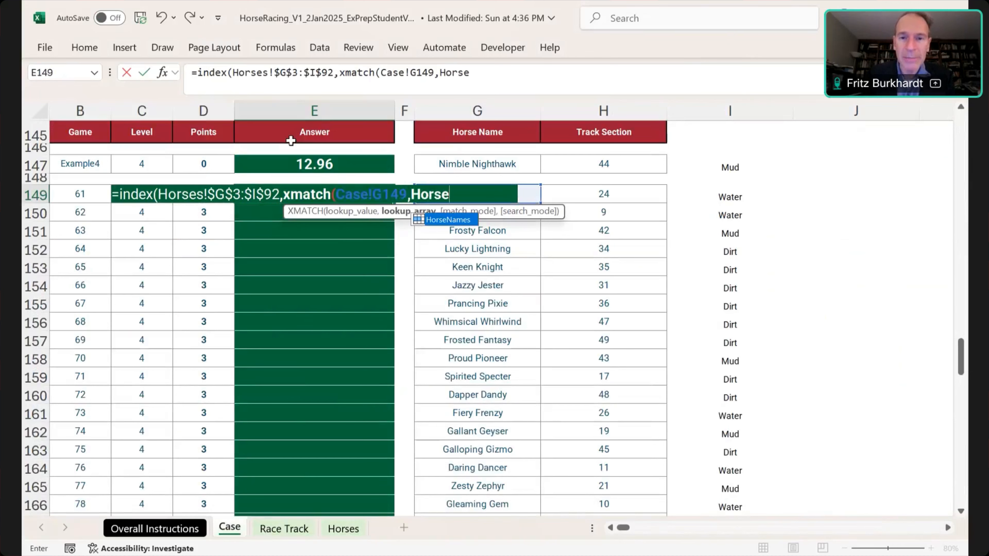
type("Names,")
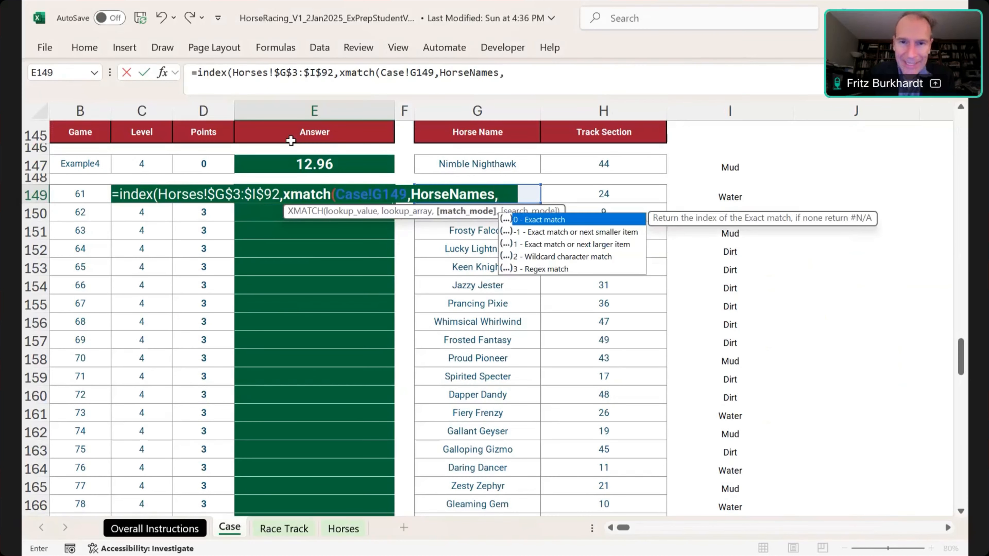
type("0")
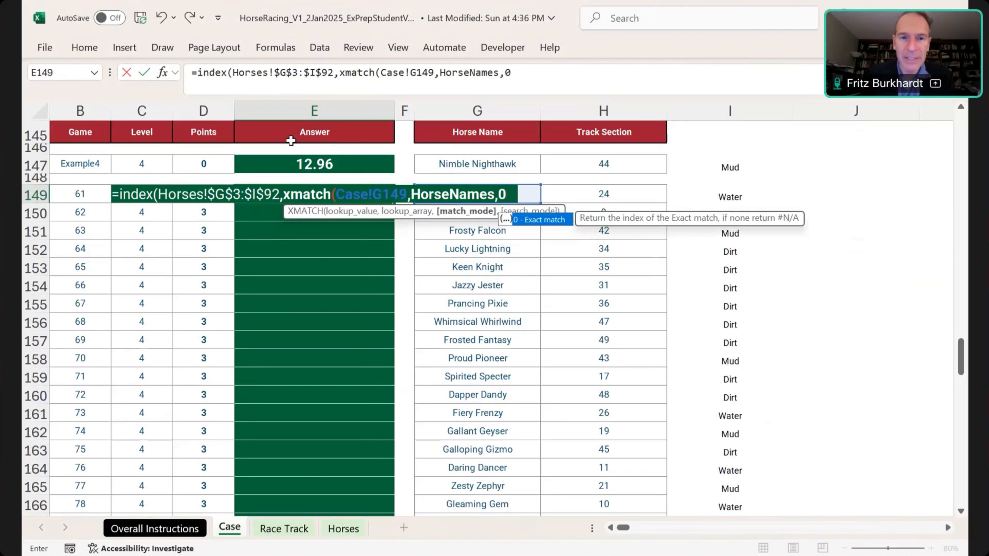
type(")")
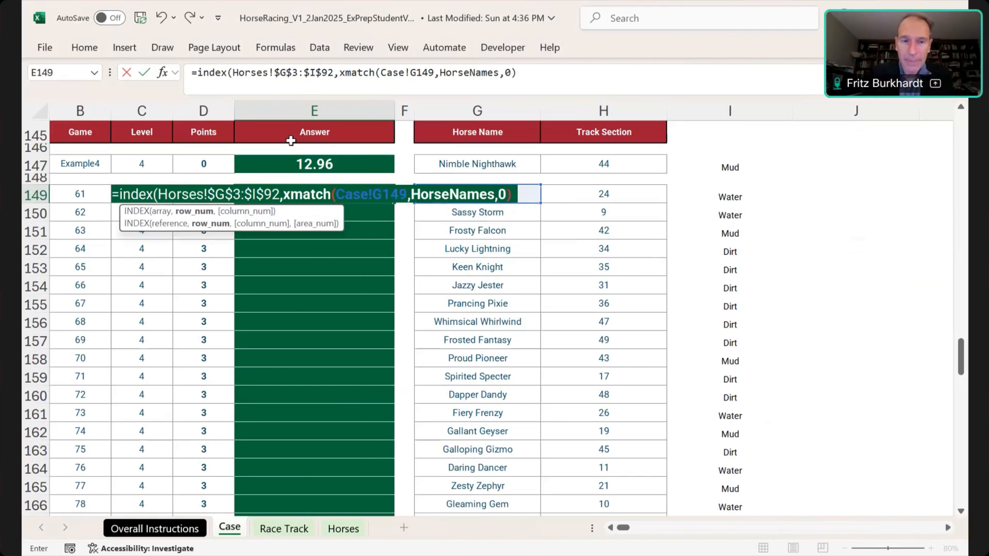
type(",")
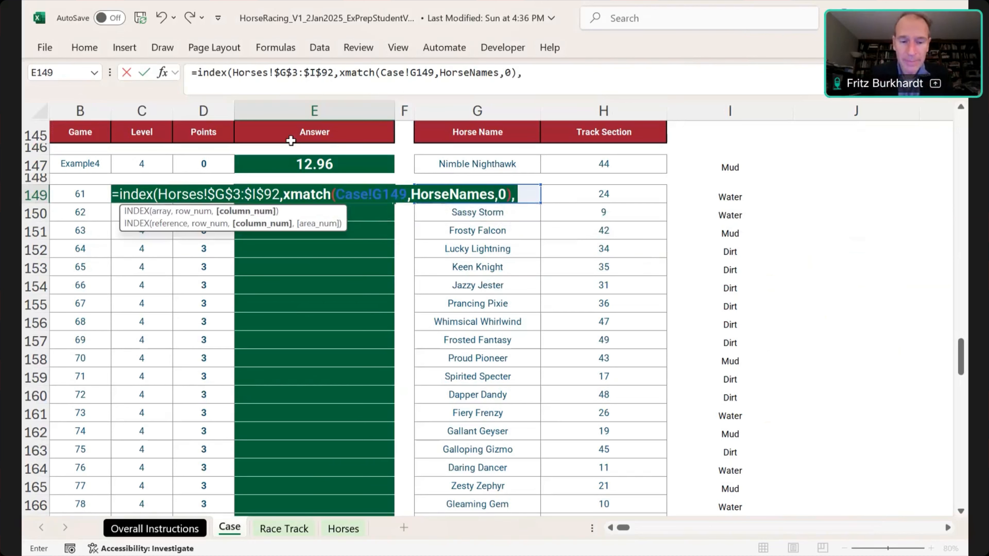
Step: Add a second XMATCH as the INDEX column argument in E149, looking up the track surface in I149
type("xmatch")
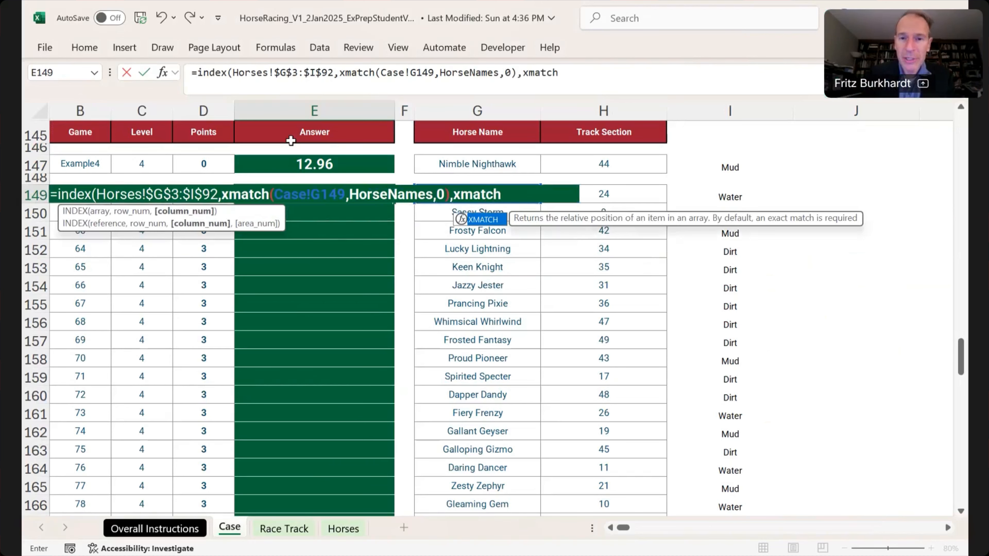
type("(")
key("Right")
key("Right")
key("Right")
key("Right")
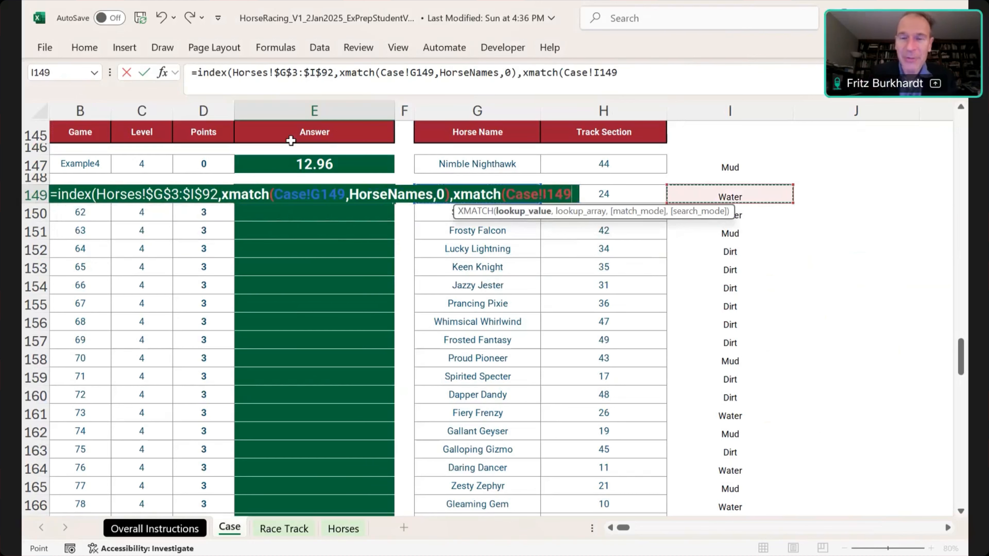
type(",")
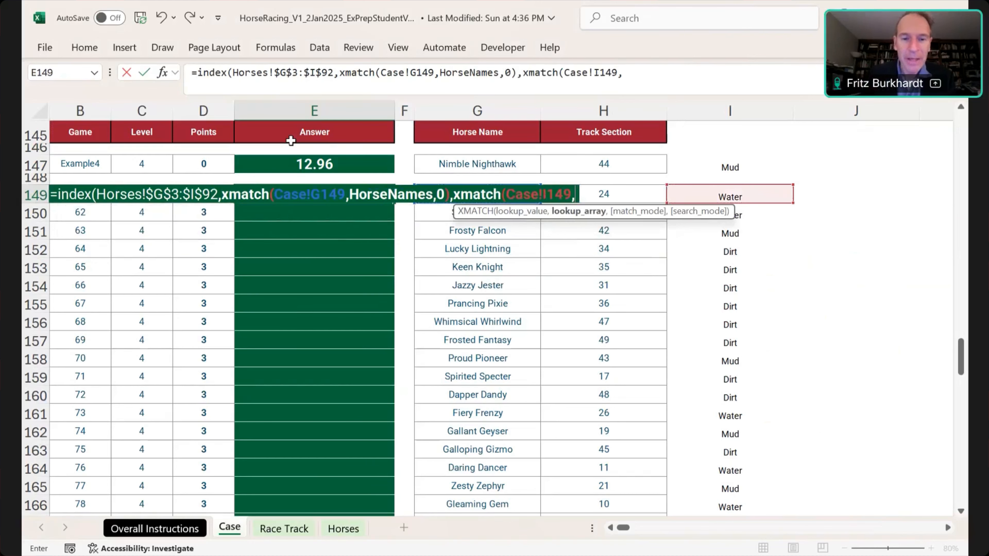
Step: Set that XMATCH's lookup array to the locked surface headers Horses!$G$2:$I$2
key("ctrl+Page_Down")
key("ctrl+Page_Down")
key("Right")
key("Right")
key("Right")
key("Right")
key("Right")
key("Right")
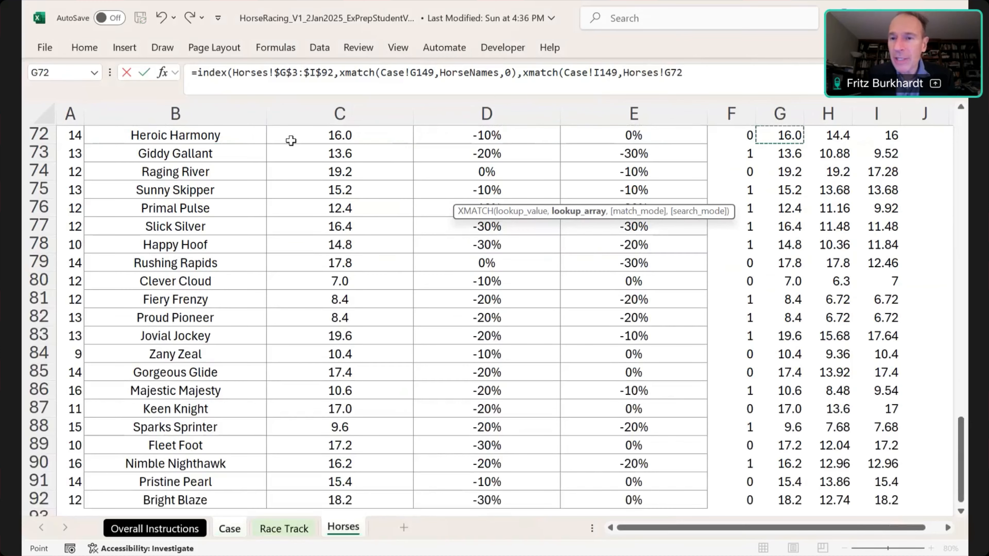
key("ctrl+Up")
key("ctrl+shift+Right")
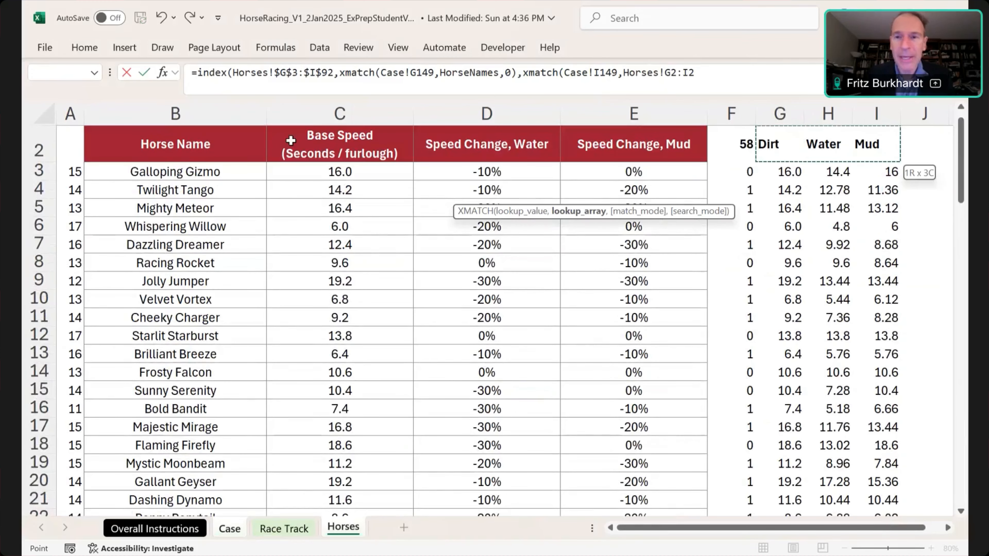
key("F4")
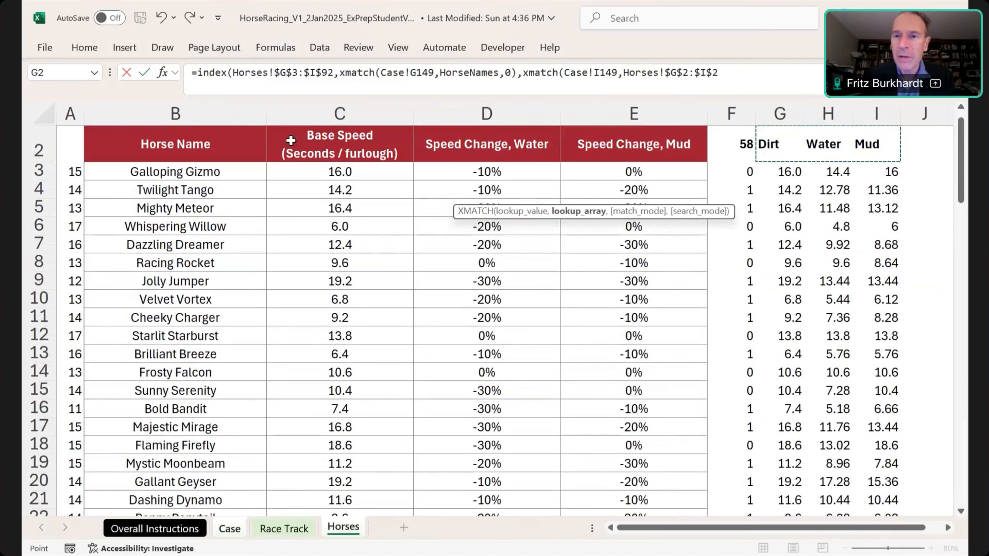
Step: Set the surface XMATCH to exact match (0), close the INDEX formula and enter it in E149
type(",")
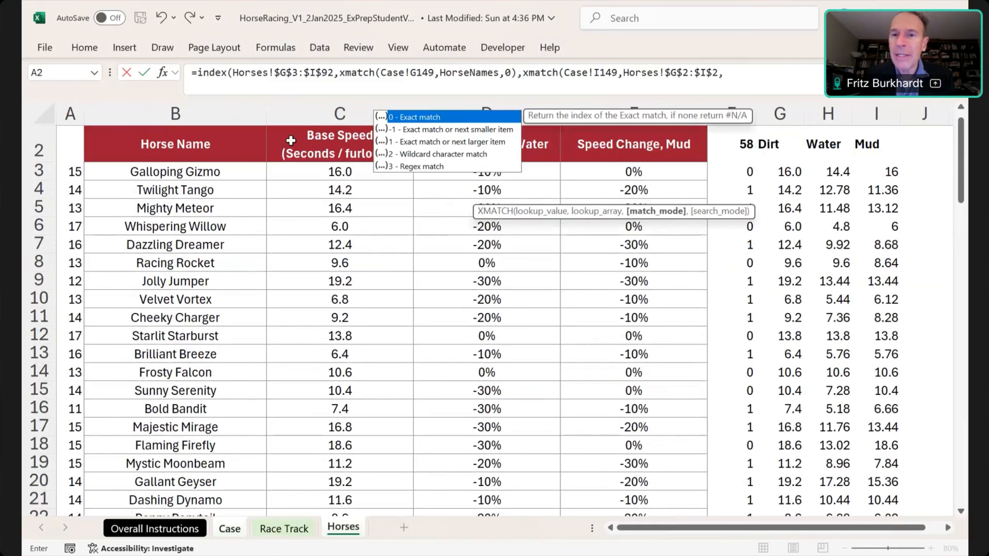
type("0))")
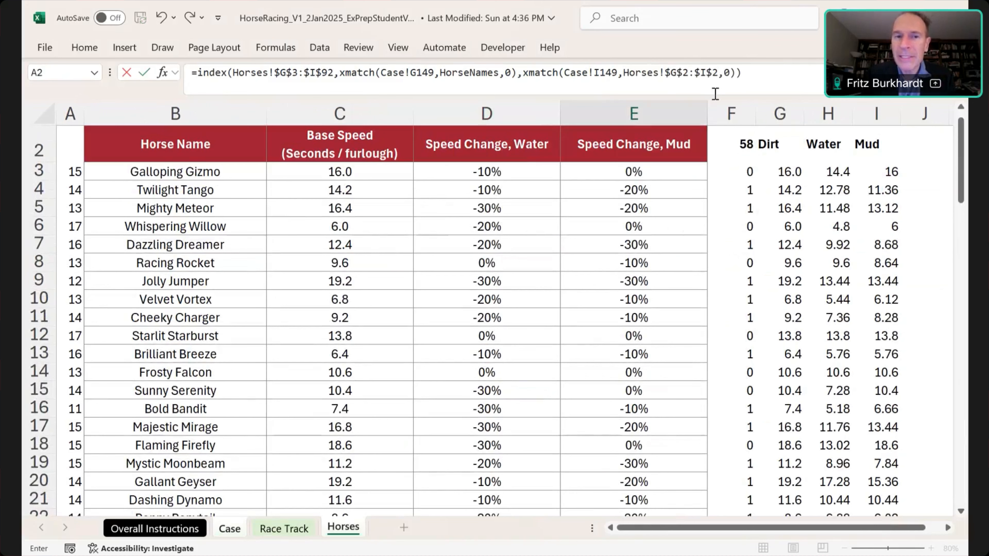
left_click(746, 55)
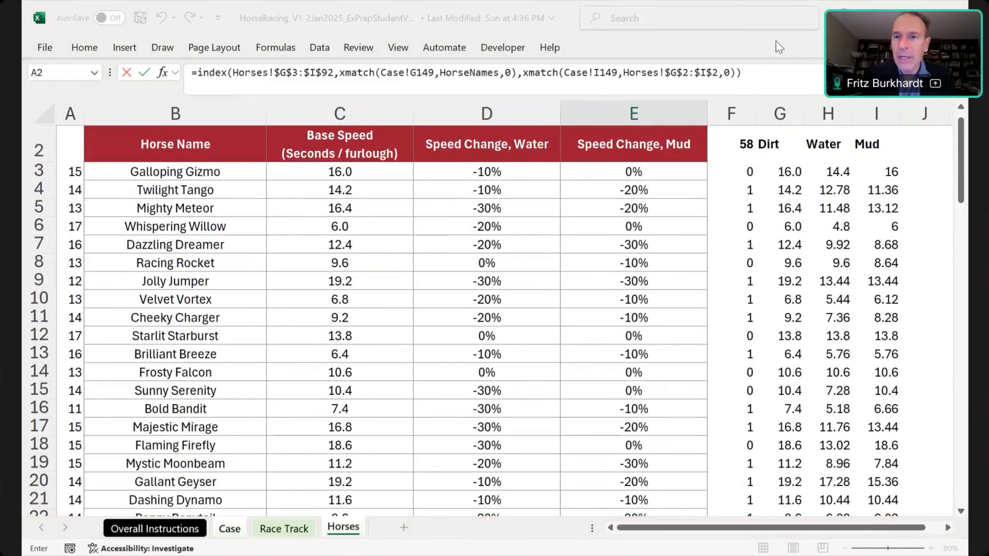
left_click(753, 77)
key("Return")
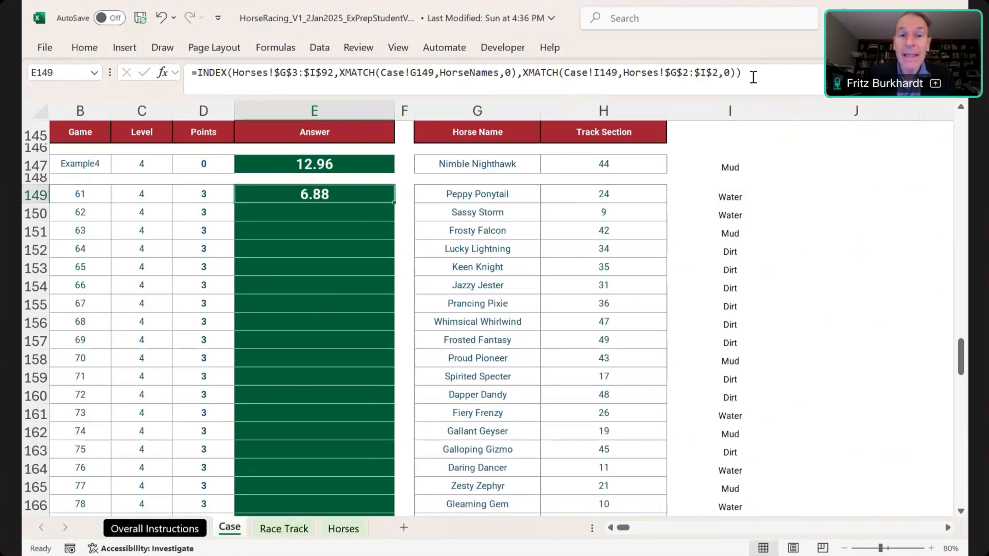
Step: Copy the INDEX/XMATCH formula from E149 into E147 for the Example4 row
key("ctrl+c")
key("Up")
key("Up")
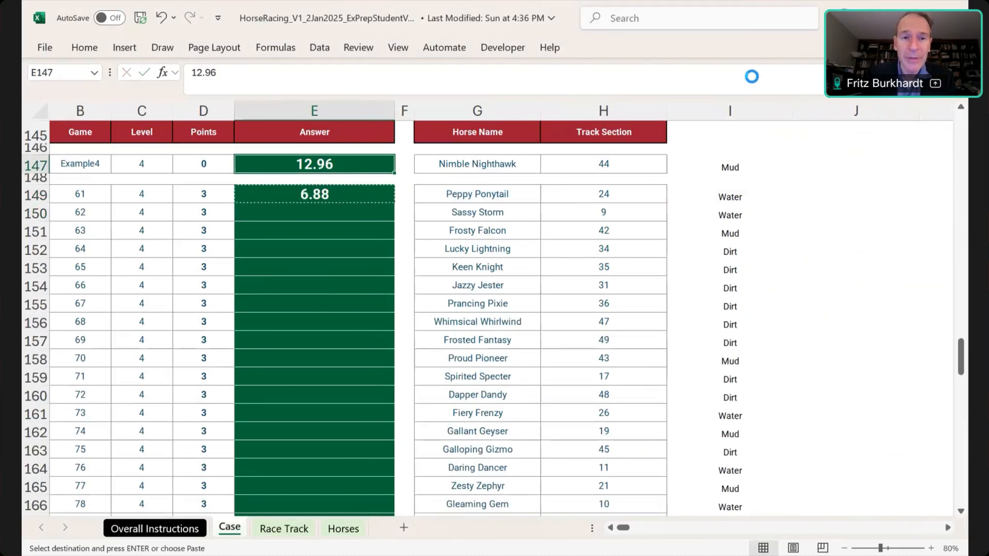
key("ctrl+v")
Step: Fill the copied E149 formula down through E168 for all Level 4 games
key("Down")
key("Down")
key("Left")
key("ctrl+Down")
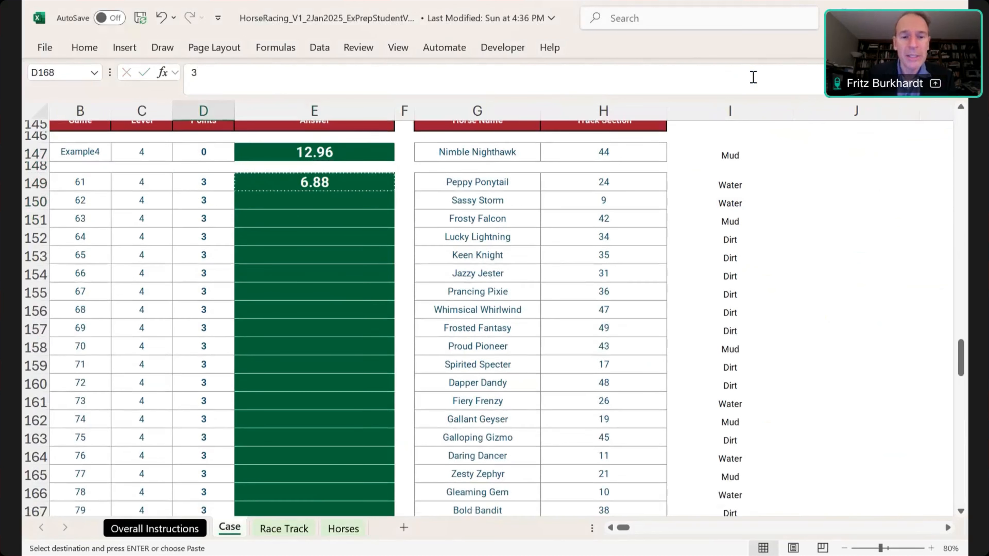
key("Right")
key("ctrl+shift+Up")
key("Return")
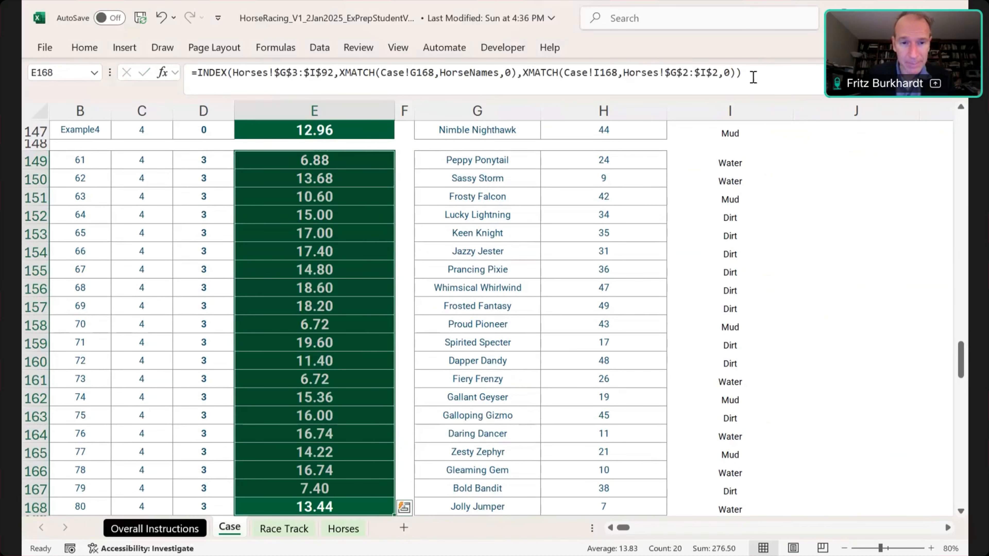
Step: Check the Level 5 task on the Case sheet and add the header "Total Time" in J2 of the Horses sheet
key("Page_Down")
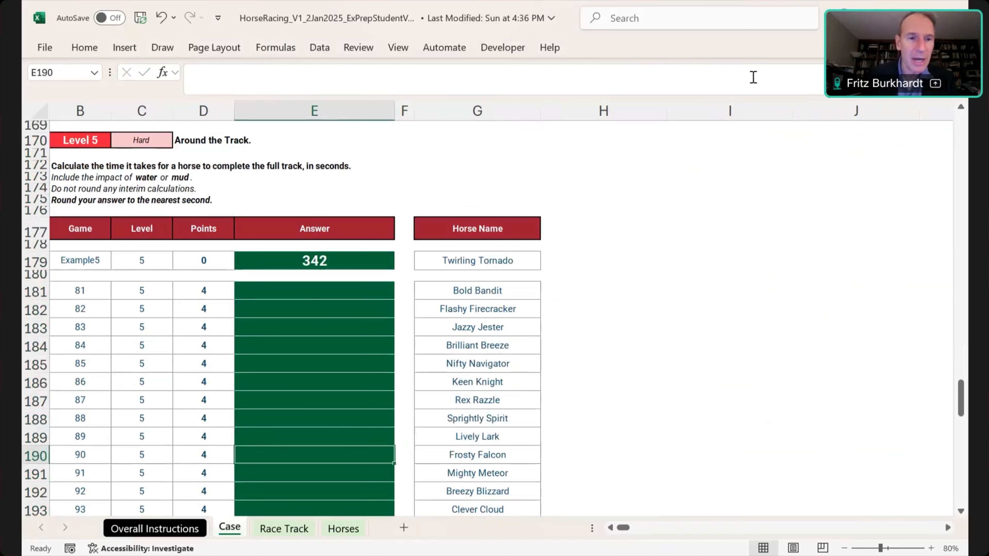
key("ctrl+Up")
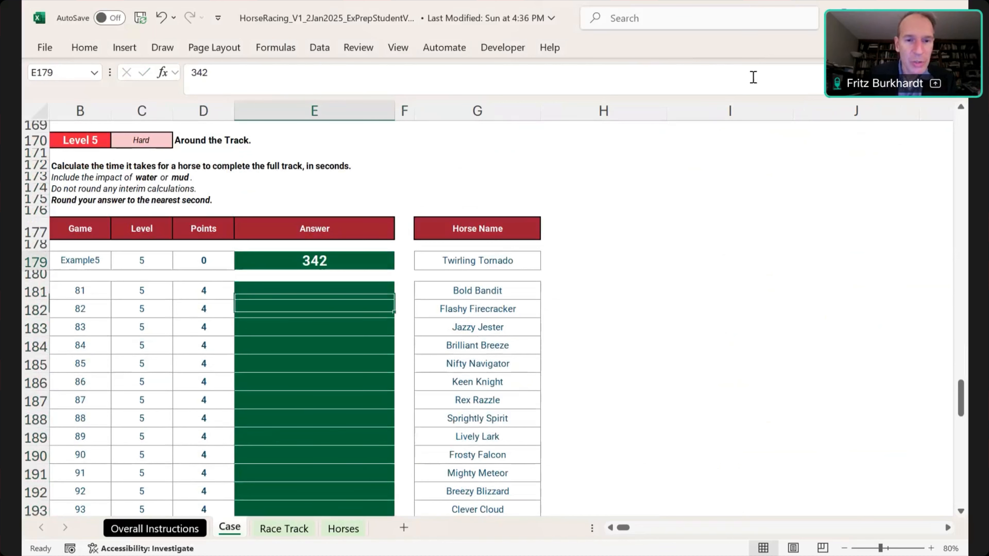
key("Down")
key("Down")
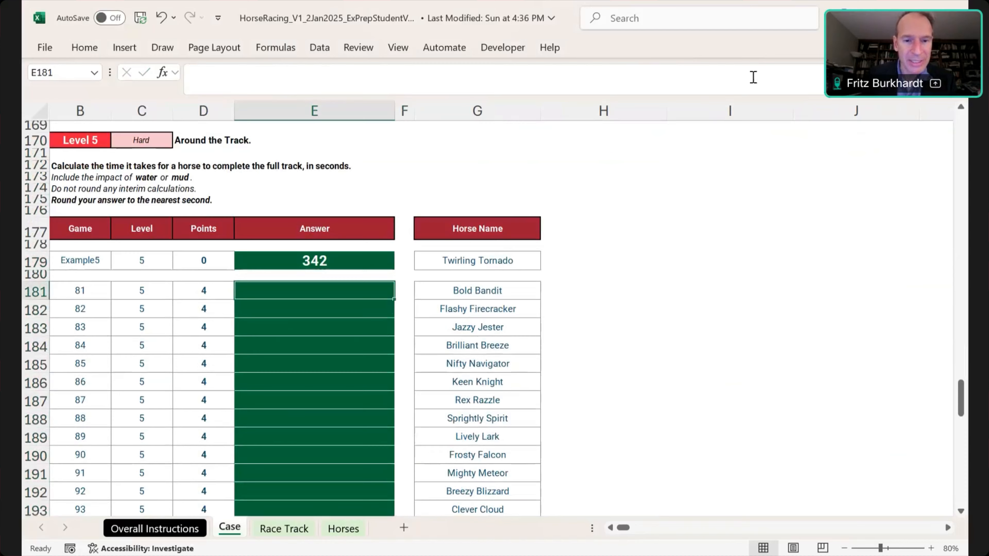
key("ctrl+Page_Down")
key("ctrl+Page_Down")
key("Right")
key("Right")
key("Right")
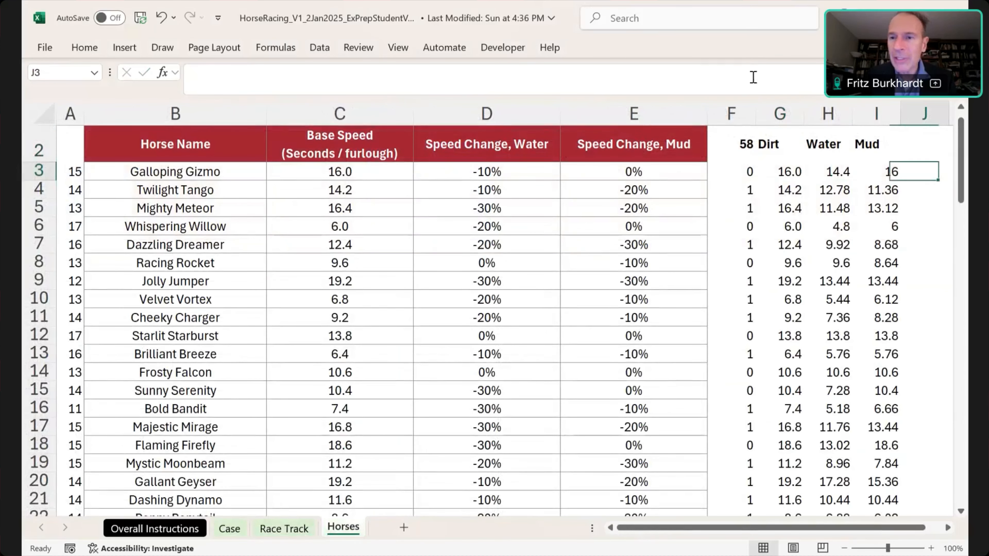
key("Up")
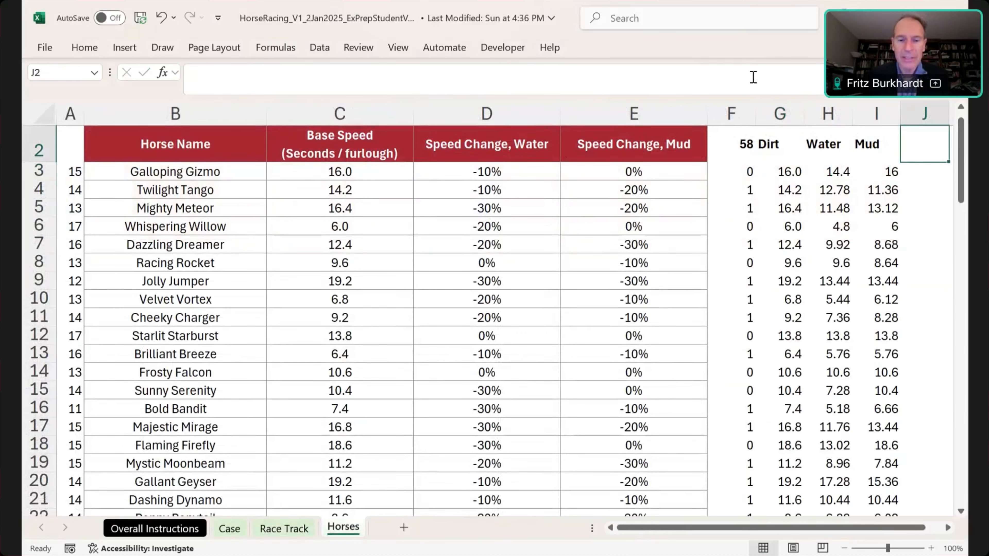
type("Total Time")
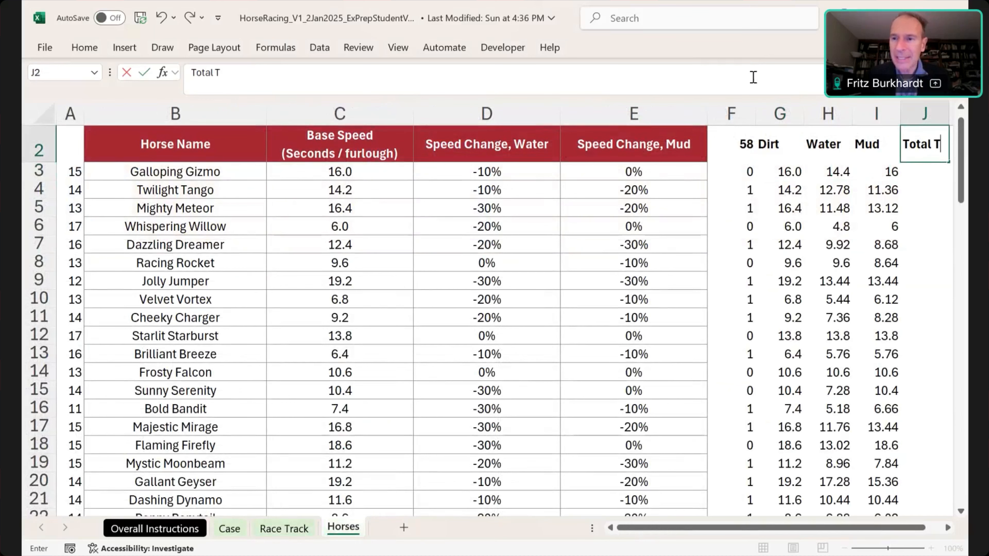
key("Return")
key("Up")
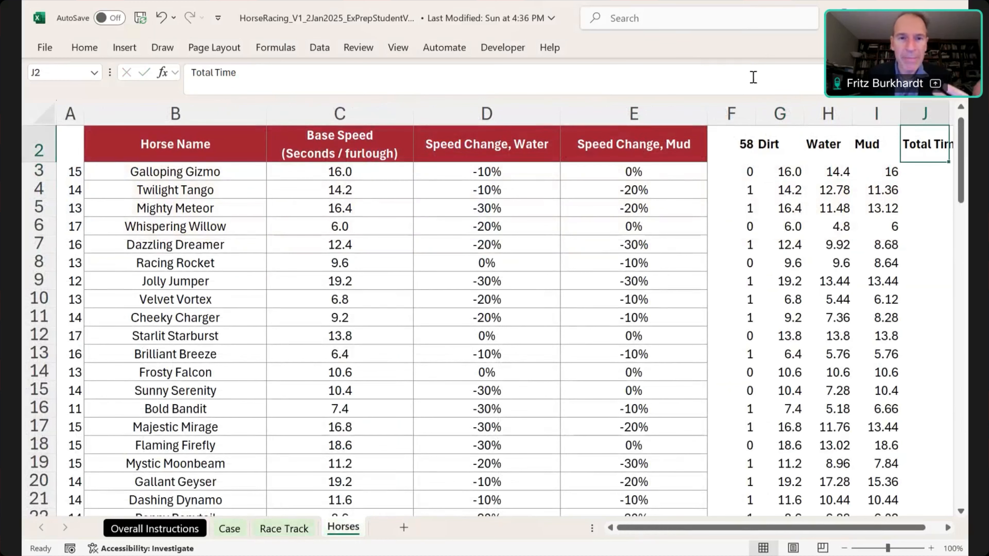
Step: Begin a COUNTIF formula in F10 of the Race Track sheet, in the Dirt legend row
key("ctrl+Page_Up")
key("ctrl+Page_Up")
key("ctrl+Page_Down")
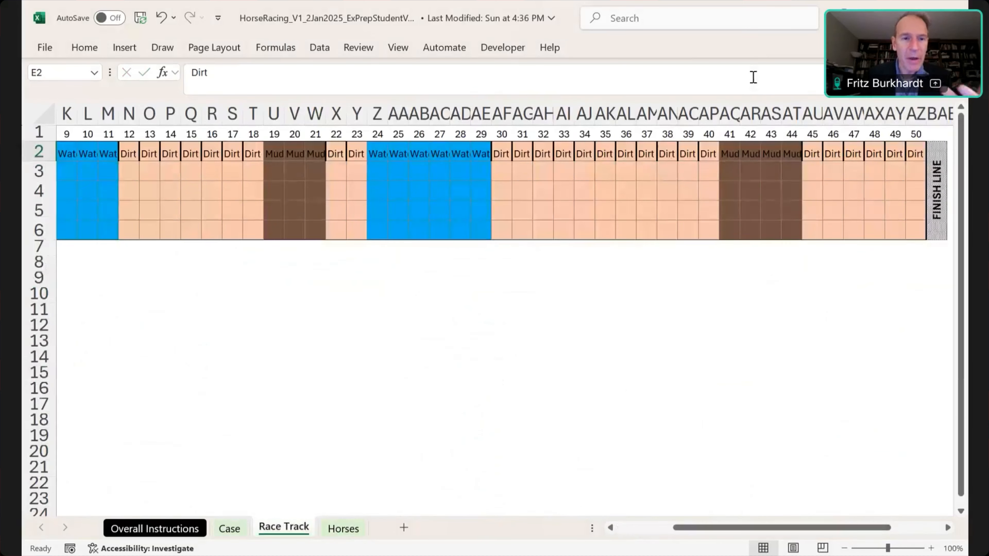
key("Left")
key("Left")
key("Left")
key("Down")
key("Down")
key("Down")
key("Down")
key("Right")
key("Right")
key("Right")
key("Right")
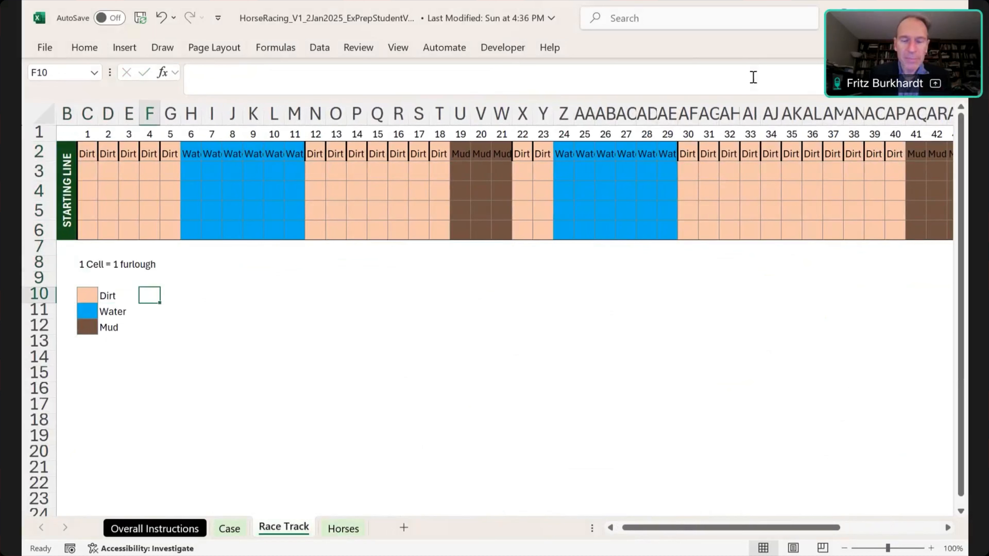
type("=countif")
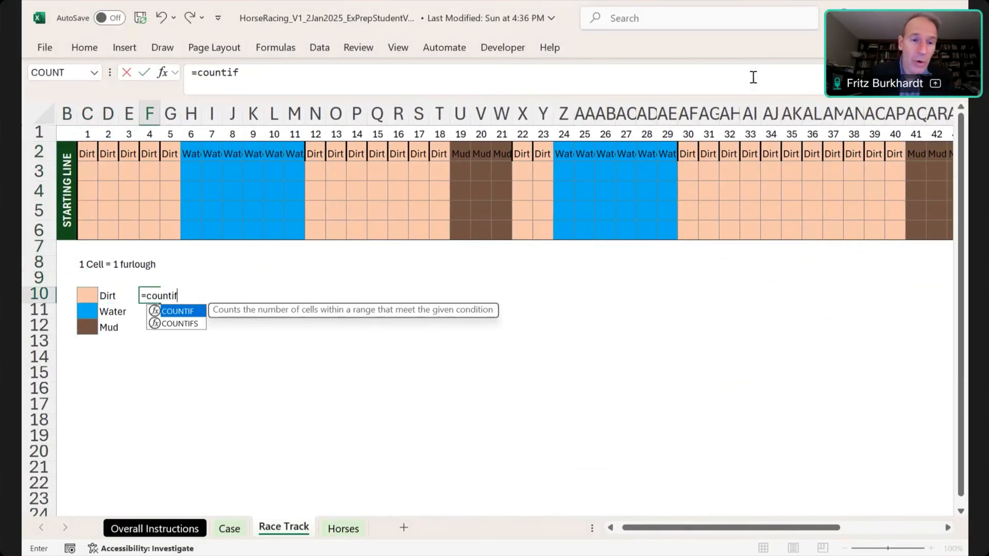
type("(")
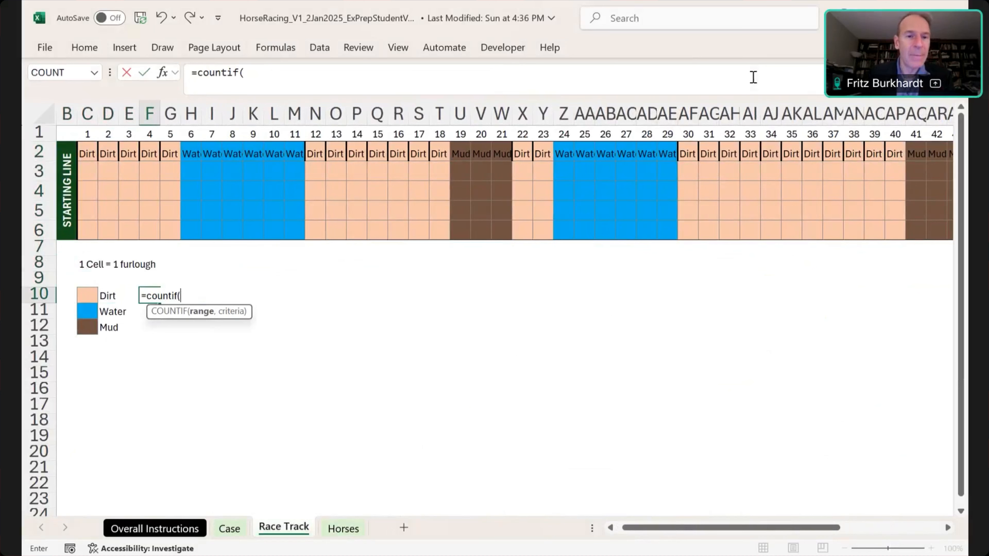
Step: Set the COUNTIF range to the locked track surface row $C$2:$AZ$2
key("Left")
key("Left")
key("Left")
key("ctrl+Up")
key("ctrl+Up")
key("ctrl+shift+Right")
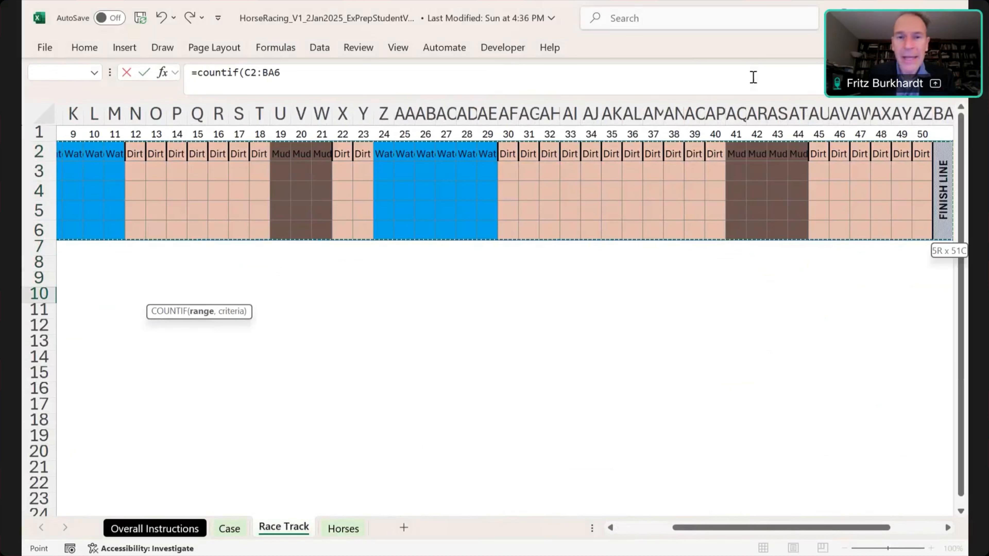
key("shift+Left")
key("ctrl+shift+Up")
key("F4")
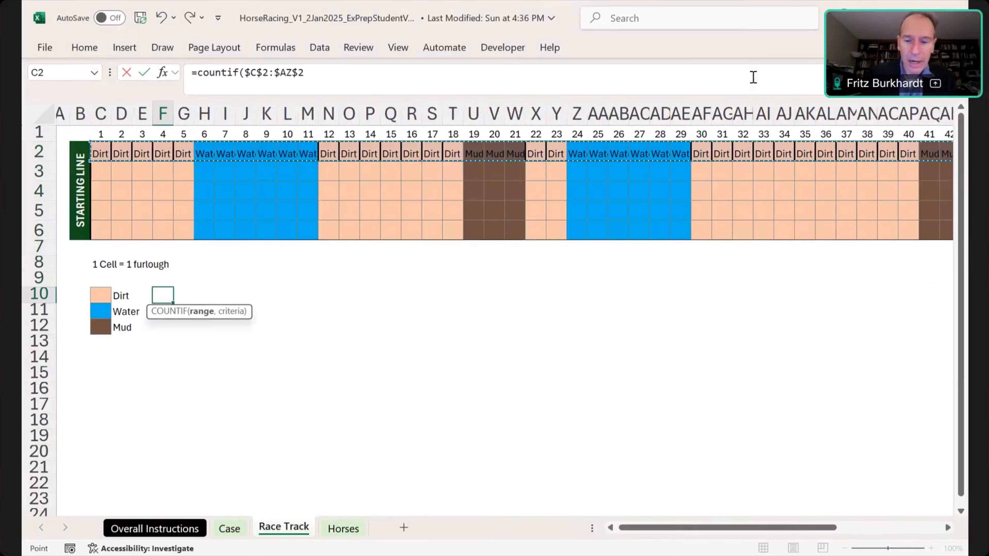
Step: Use the Dirt label in D10 as the COUNTIF criterion and enter the formula in F10
type(",")
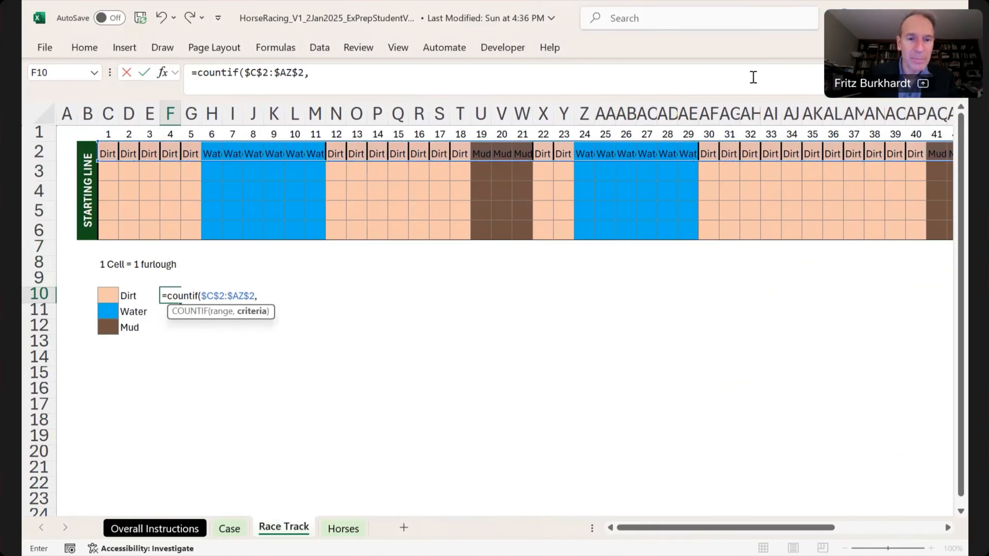
key("Left")
key("Left")
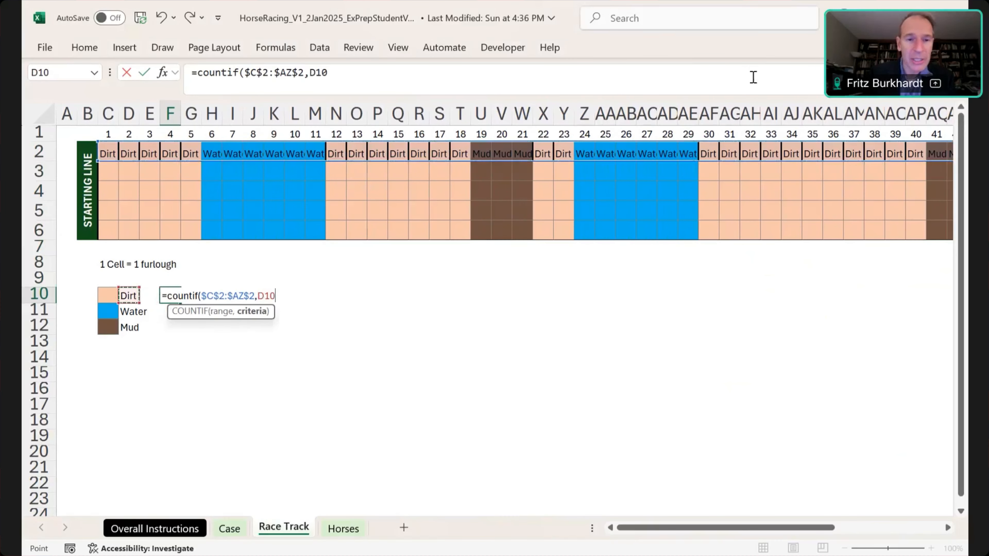
type(")")
key("Tab")
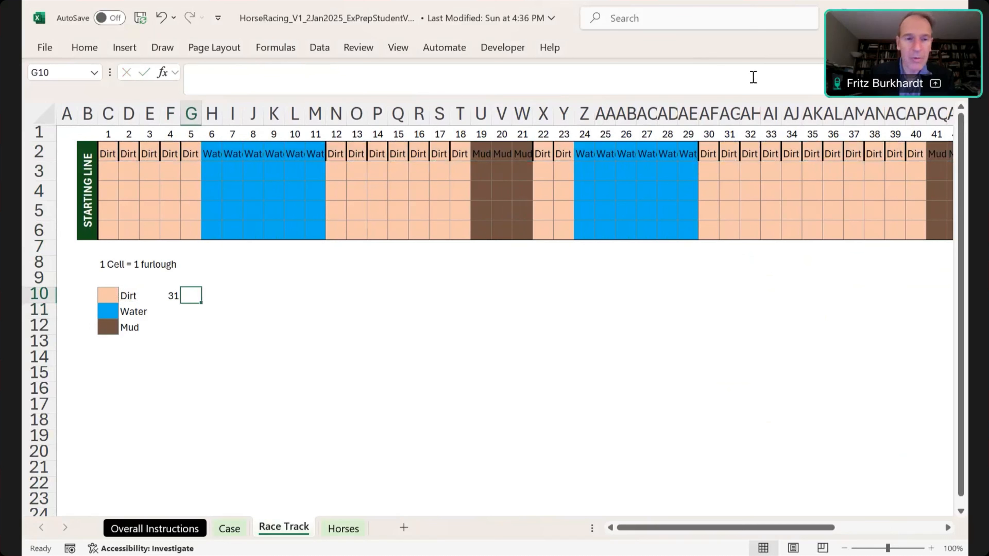
Step: Show the text of F10's formula in G10 with FORMULATEXT
type("=FORMULATEXT(")
key("Left")
key("Return")
Step: Copy the COUNTIF and FORMULATEXT formulas in F10:G10 down to the Water and Mud rows
key("Up")
key("Left")
key("shift+Right")
key("shift+Down")
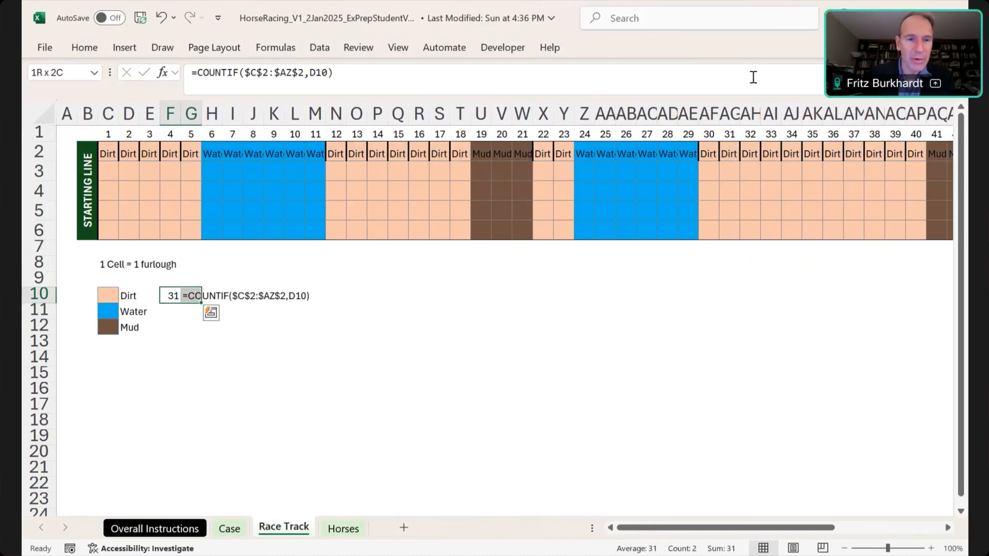
key("ctrl+c")
key("shift+Down")
key("Return")
key("Down")
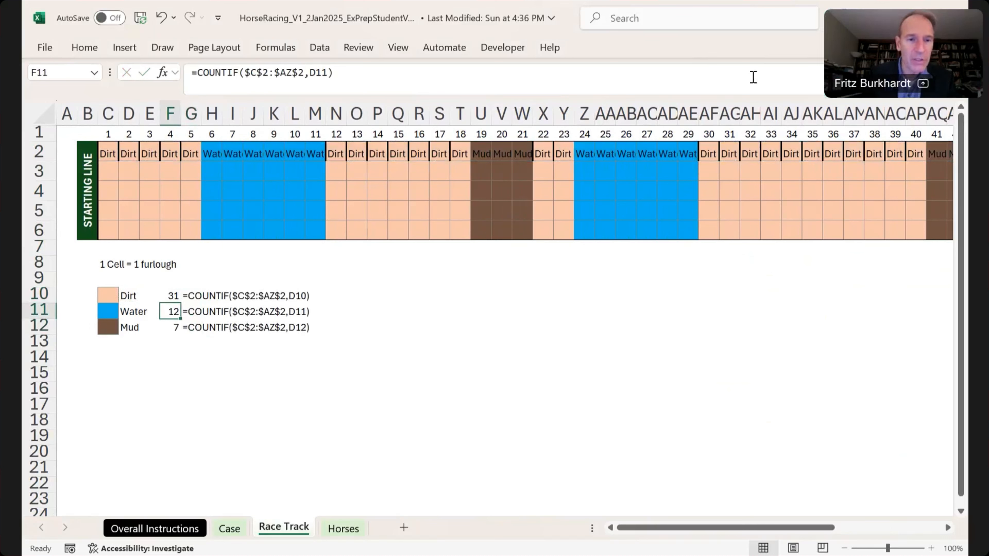
key("Down")
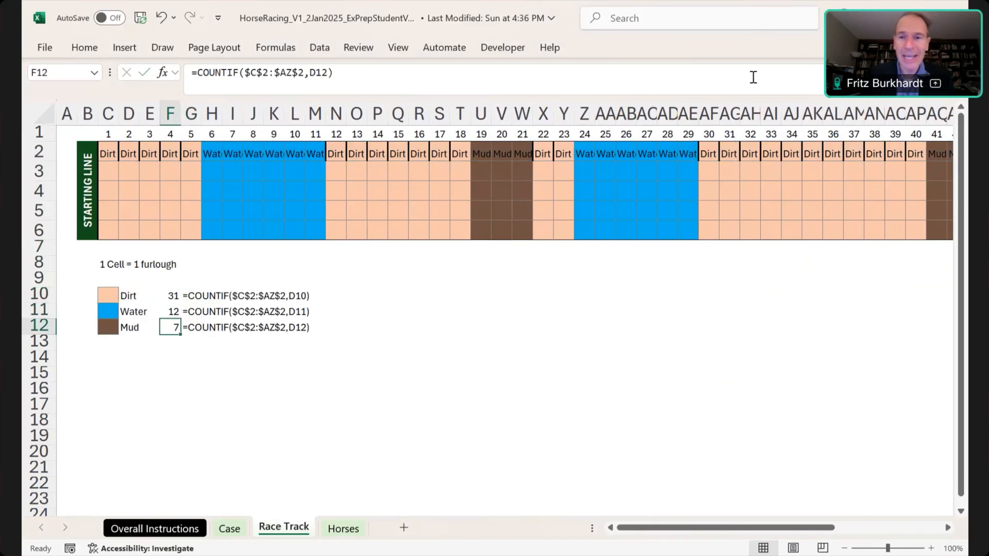
Step: Start a SUMPRODUCT formula in J3 of the Horses sheet with the surface speeds G3:I3 as the first array
key("ctrl+Page_Up")
key("ctrl+Page_Down")
key("ctrl+Page_Down")
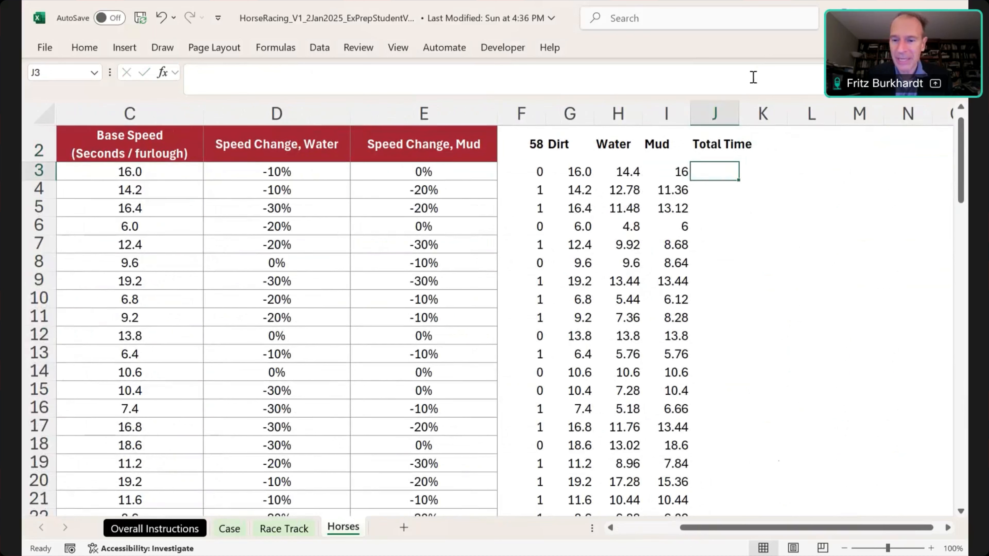
type("=su")
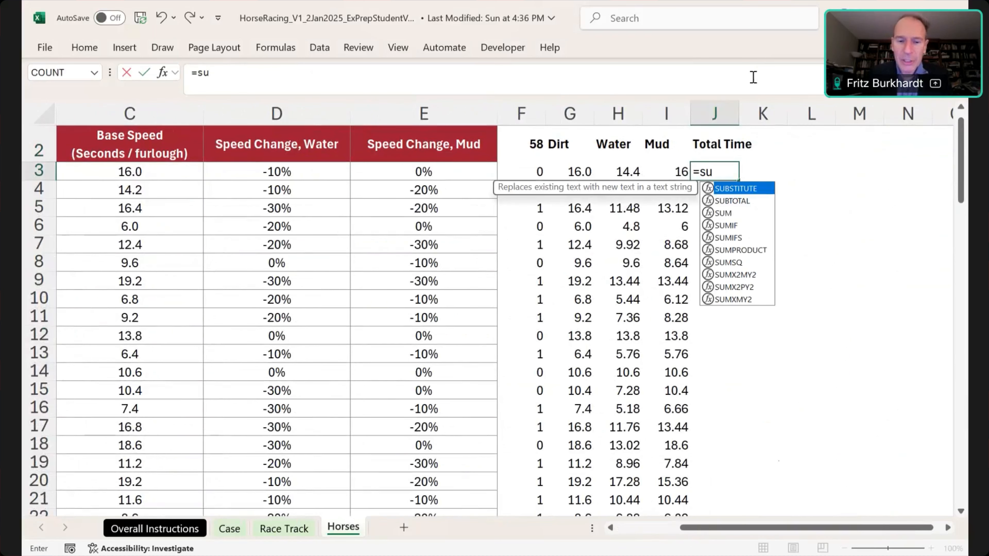
type("mproduct(")
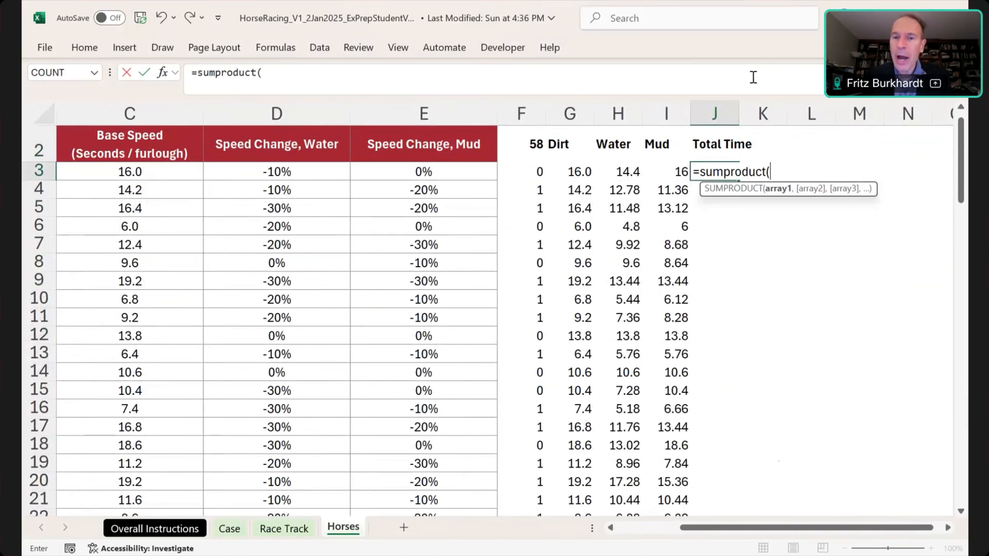
key("Left")
key("Left")
key("Left")
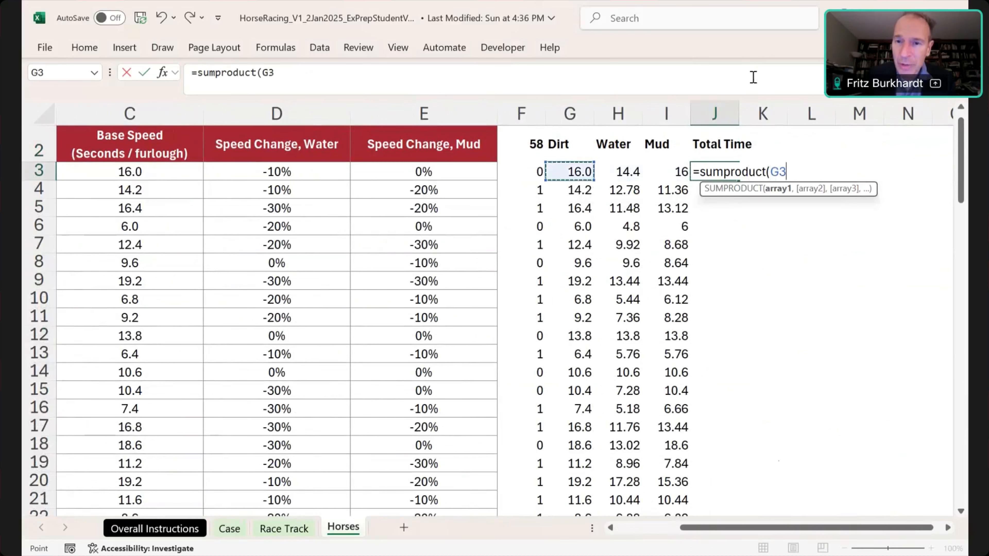
key("shift+Right")
key("shift+Right")
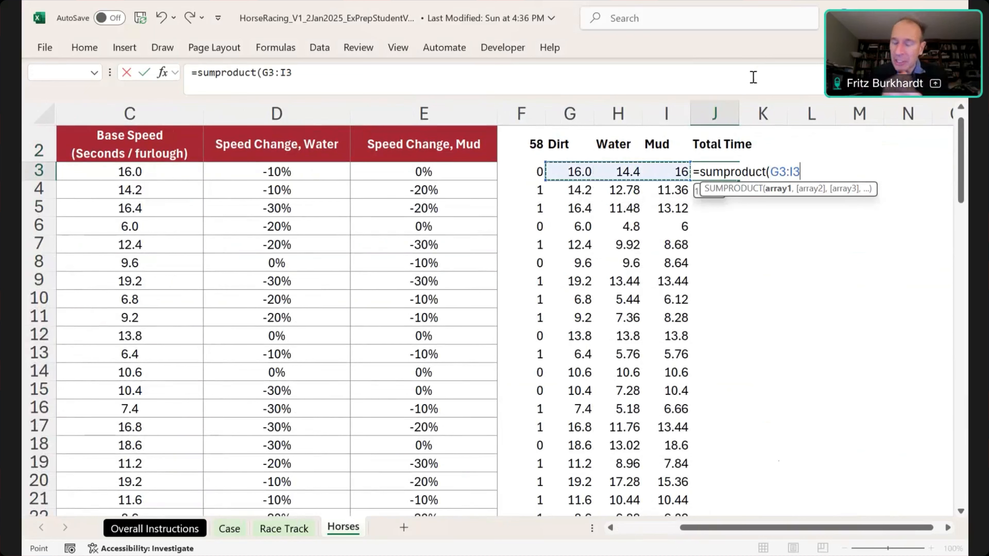
type(",")
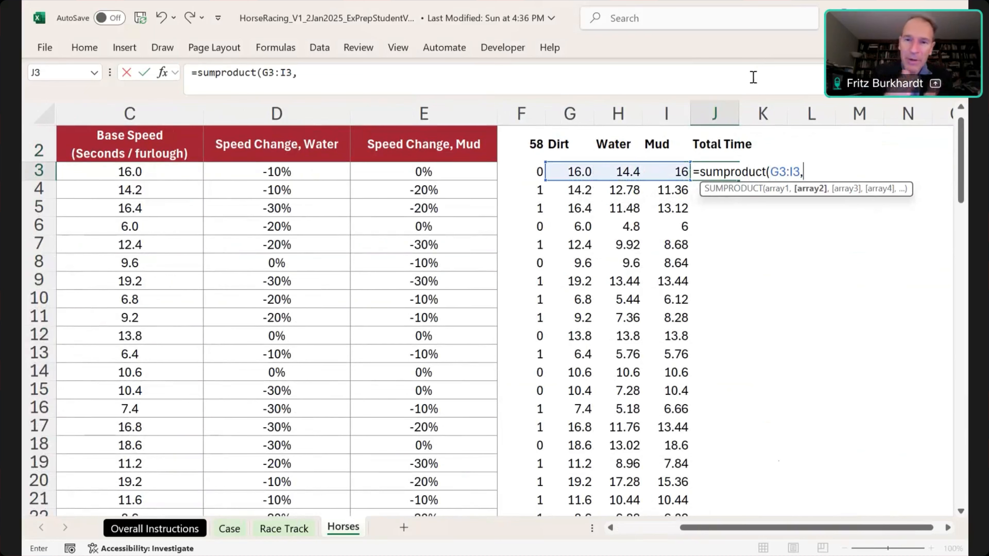
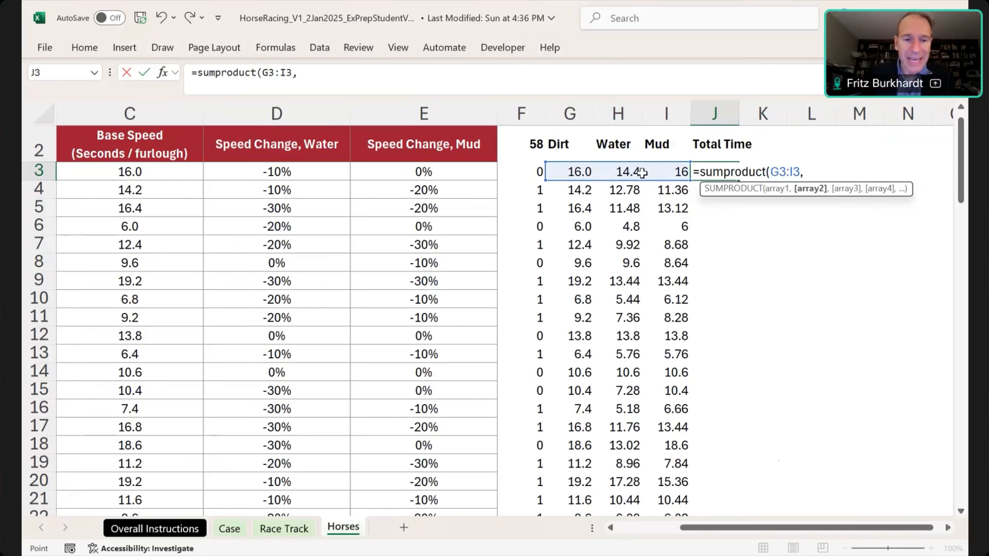
Step: Add TRANSPOSE of the Race Track surface counts F10:F12 as the second SUMPRODUCT array
key("ctrl+Page_Up")
key("ctrl+Page_Up")
key("ctrl+Page_Down")
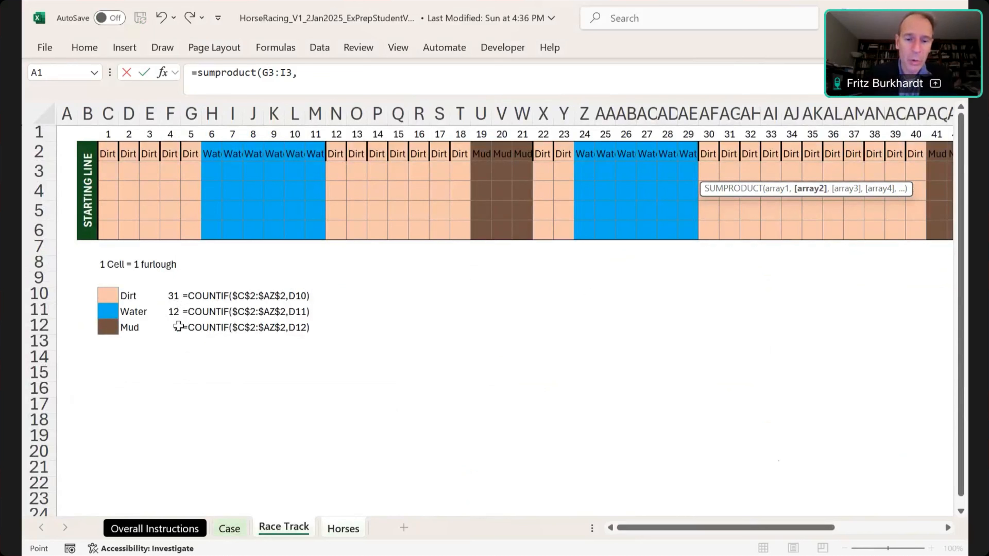
type("tran")
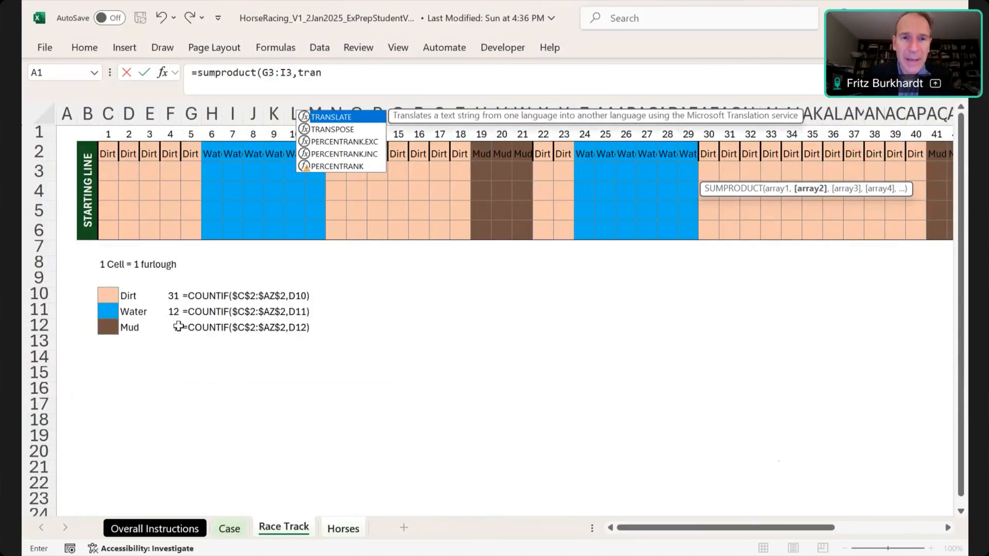
type("spose(")
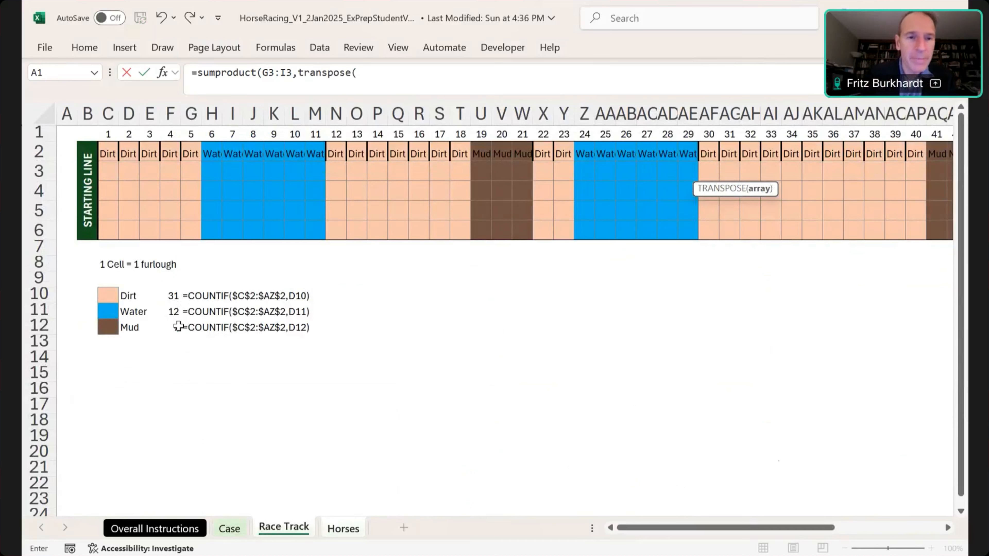
left_click(168, 294)
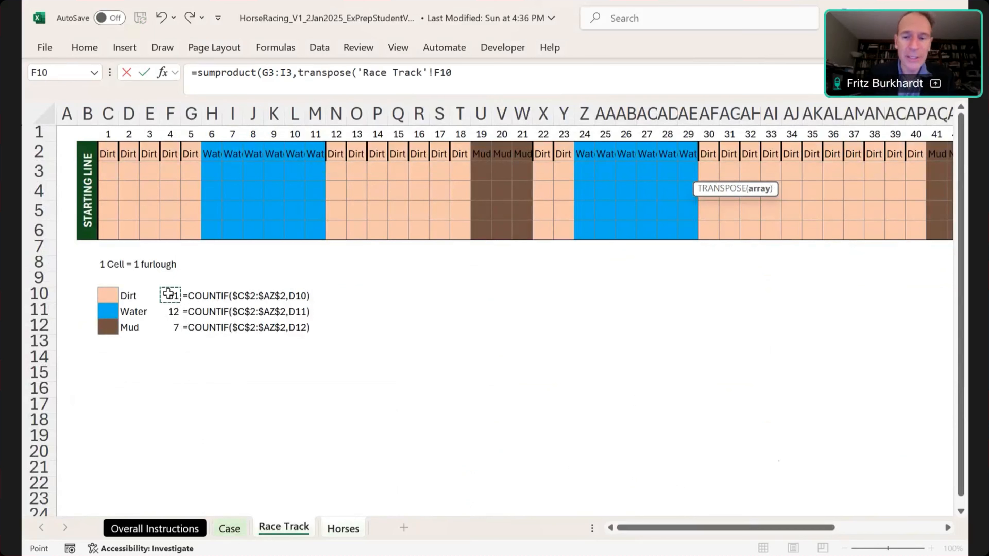
key("shift+Down")
key("shift+Down")
type(")")
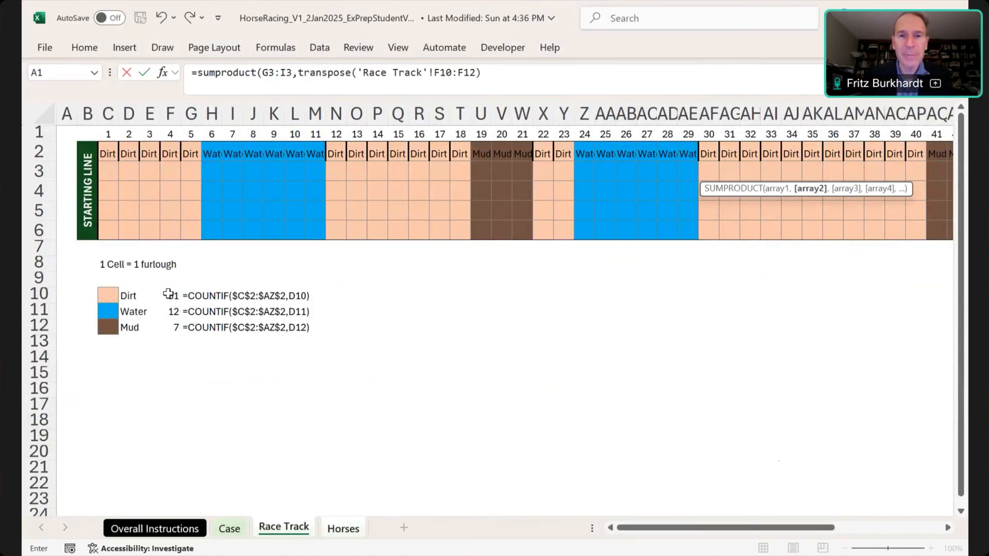
Step: Lock the transposed Race Track range as $F$10:$F$12, close both functions and enter the formula in J3
key("BackSpace")
key("F4")
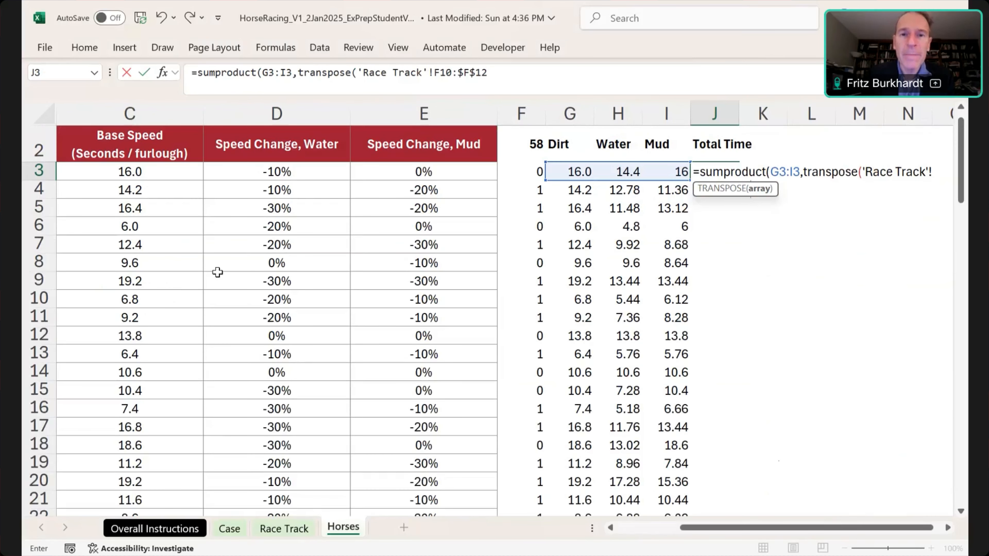
left_click(439, 84)
key("F4")
left_click(510, 79)
type(")")
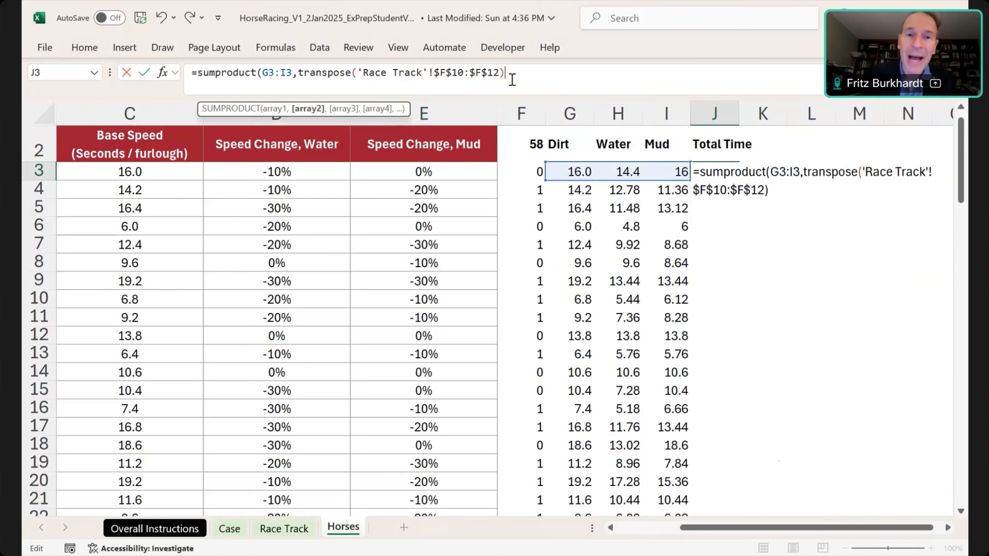
type("))")
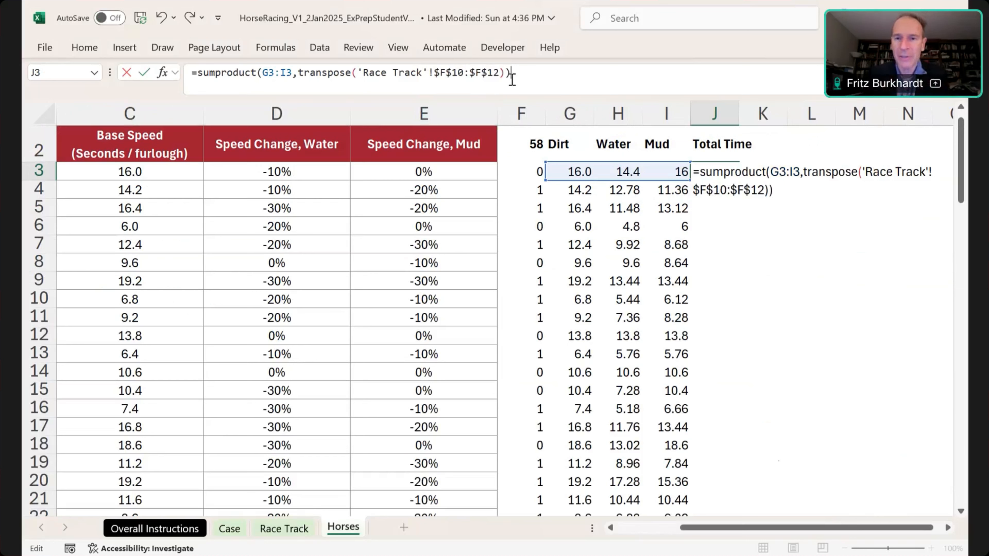
key("Return")
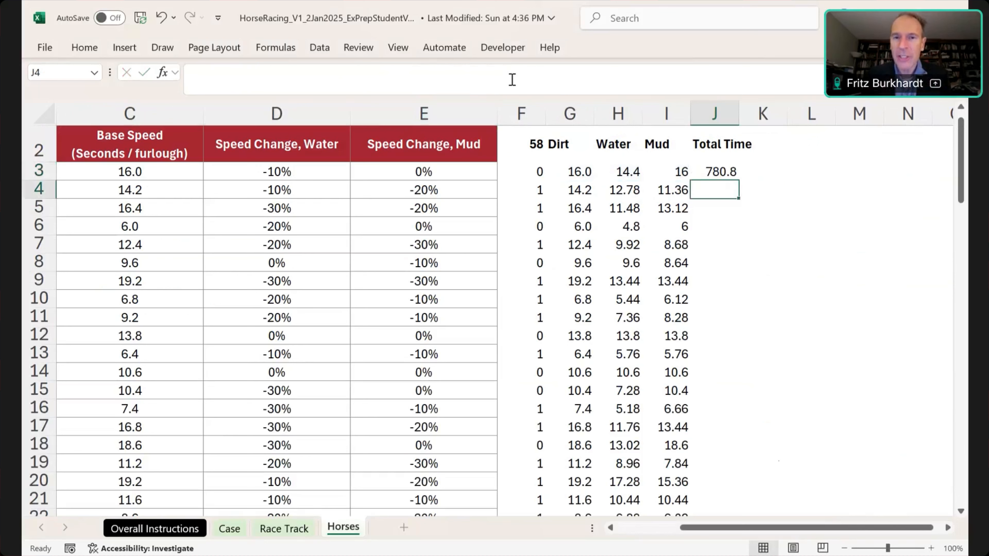
Step: Copy the Total Time formula from J3 down to all horse rows and return to Level 5 on the Case sheet
key("Up")
key("ctrl+c")
key("Left")
key("Right")
key("ctrl+shift+Up")
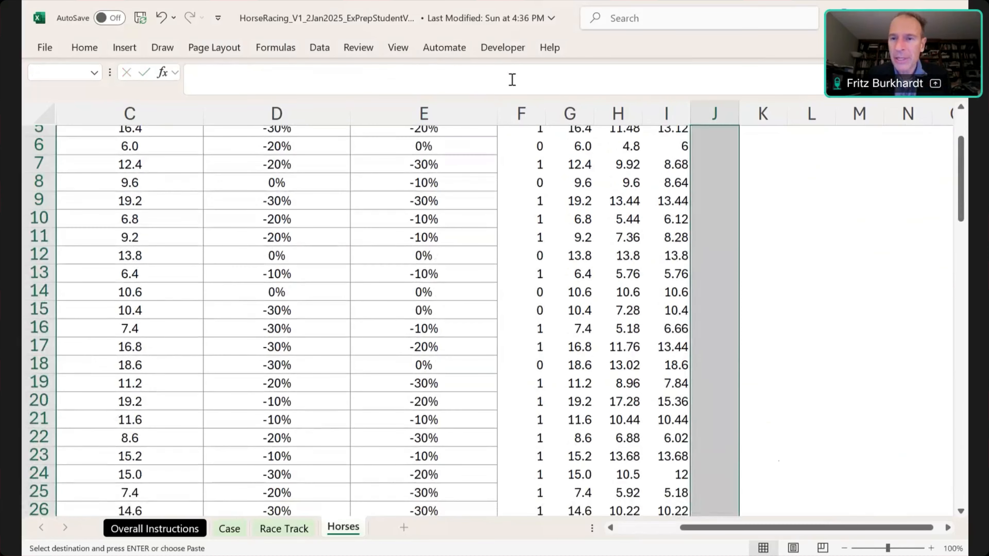
key("Return")
key("ctrl+Up")
key("Down")
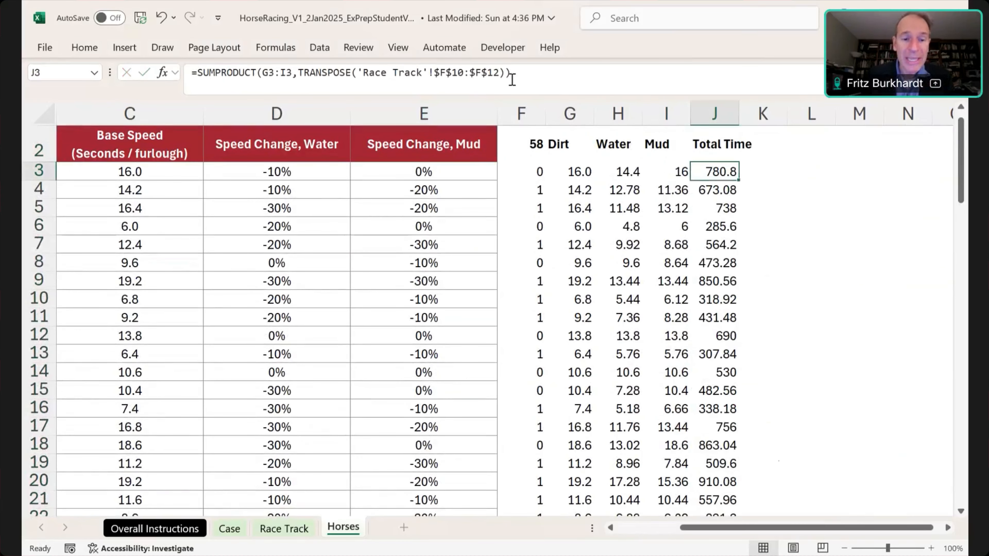
key("ctrl+Page_Up")
key("ctrl+Page_Up")
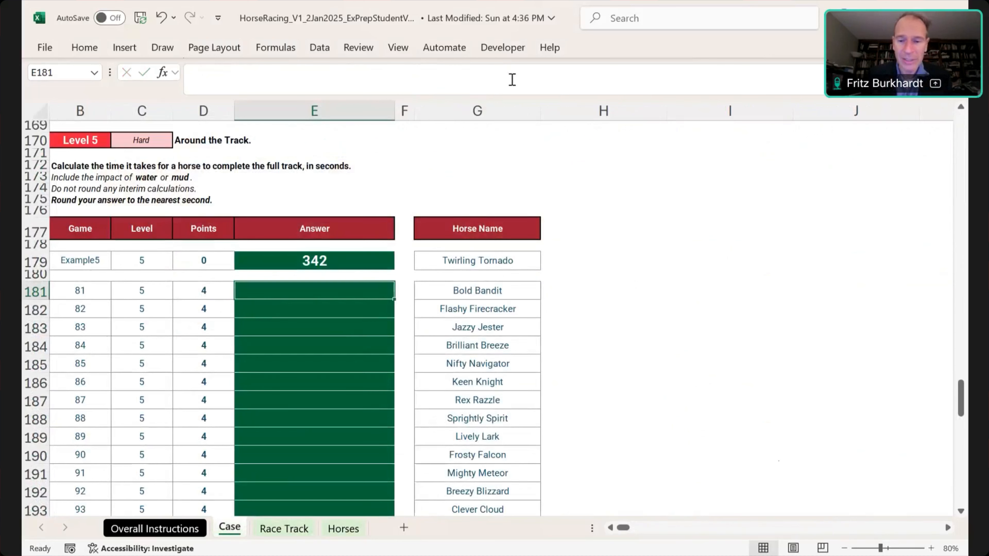
type("=r")
key("Escape")
key("Escape")
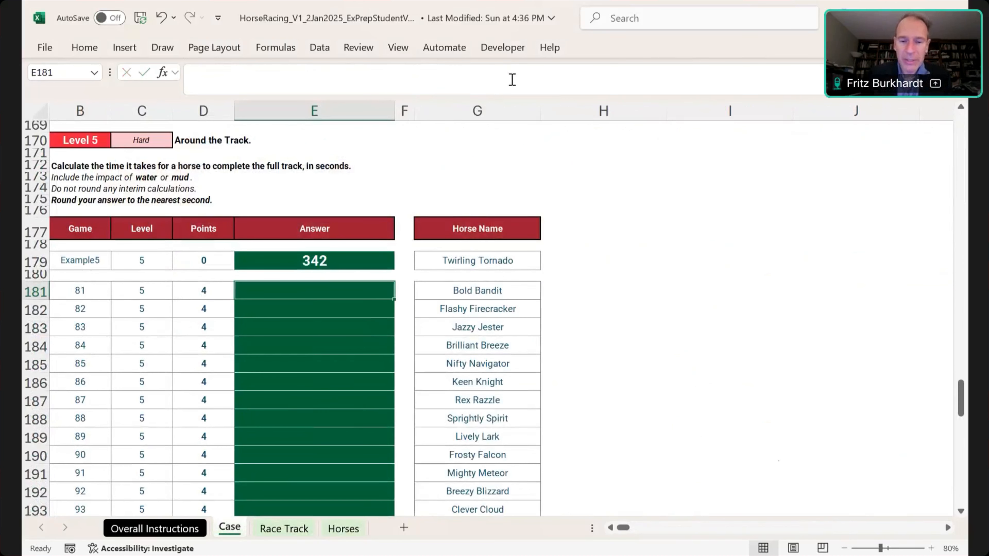
Step: Start an XLOOKUP in E181 with the horse name G181 as lookup value and HorseNames as lookup array
type("=xlookup(")
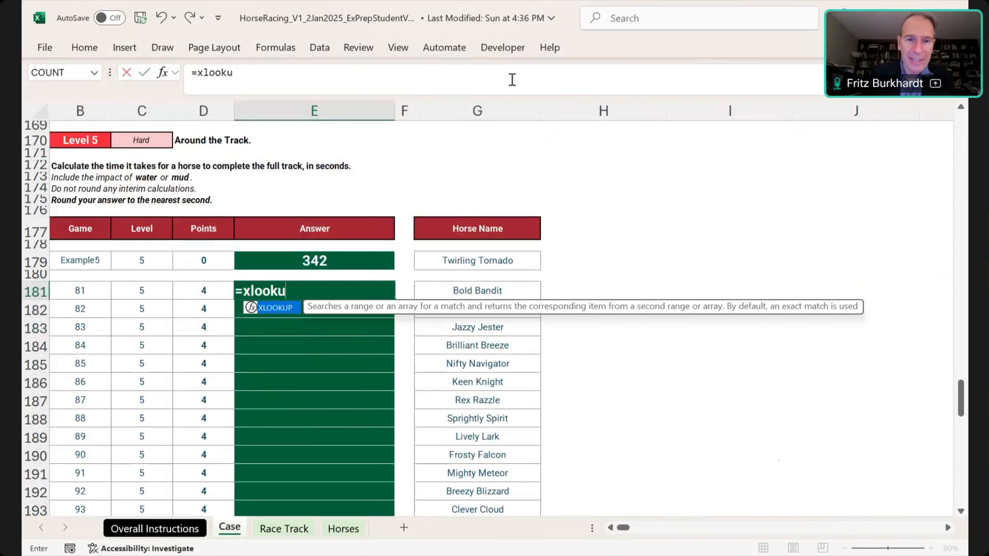
key("Right")
key("Right")
type(",HorseNames")
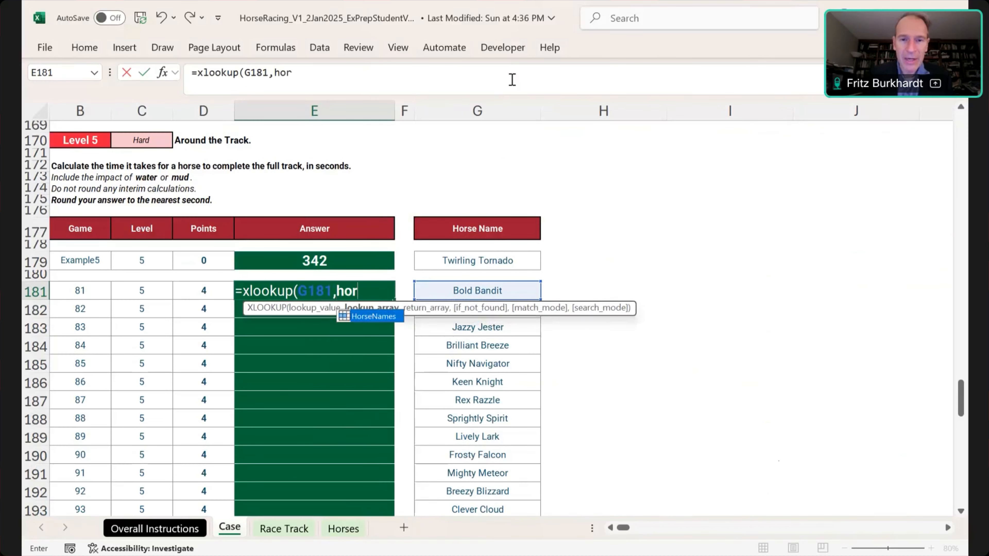
type(",")
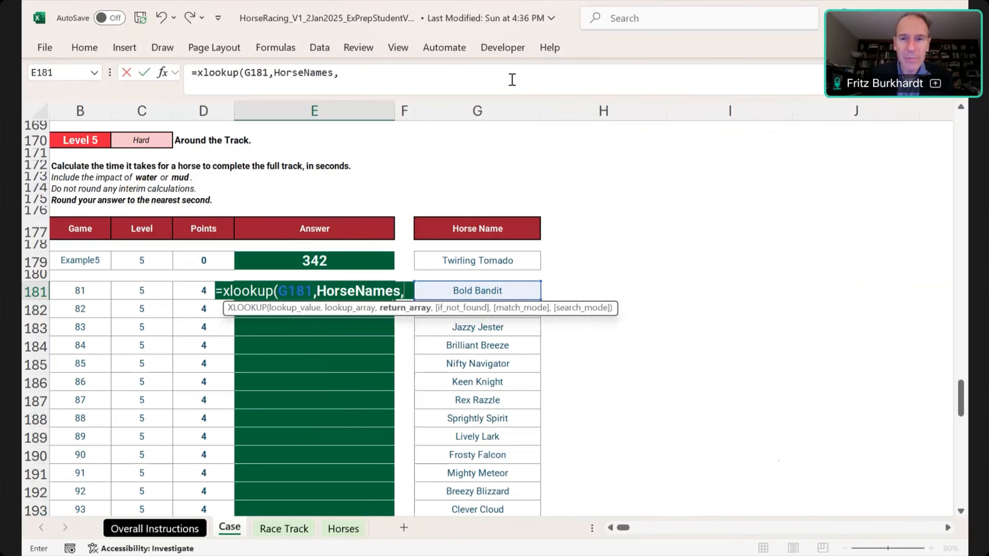
Step: Use the Total Time range J3:J92 on the Horses sheet as the XLOOKUP return array and enter the formula in E181
key("ctrl+Page_Down")
key("ctrl+Page_Down")
key("Right")
key("Right")
key("Right")
key("Right")
key("Right")
key("ctrl+shift+Down")
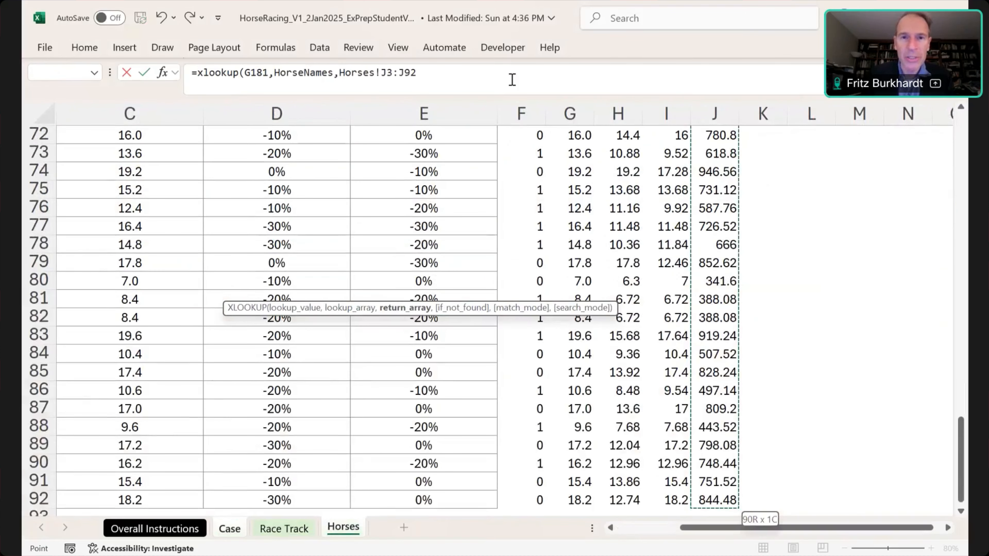
type(")")
key("Return")
key("Up")
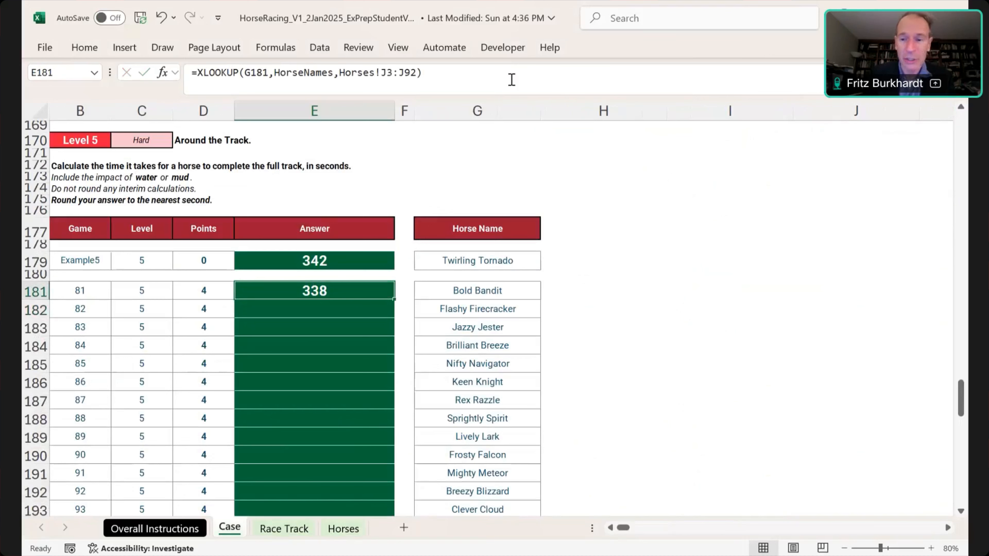
Step: Wrap the XLOOKUP in E181 in a ROUND function with 0 digits
key("F2")
key("Home")
key("Right")
type("R")
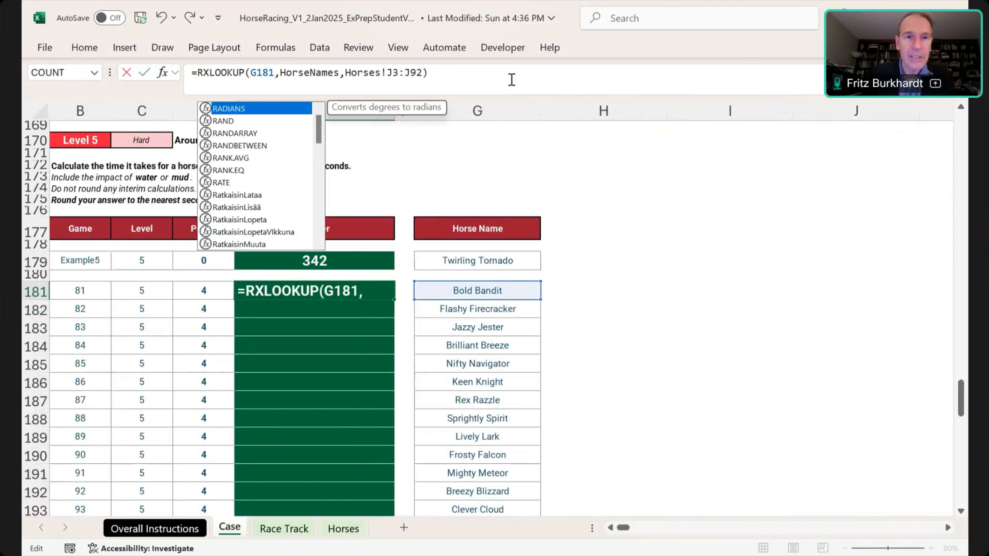
type("OUND(")
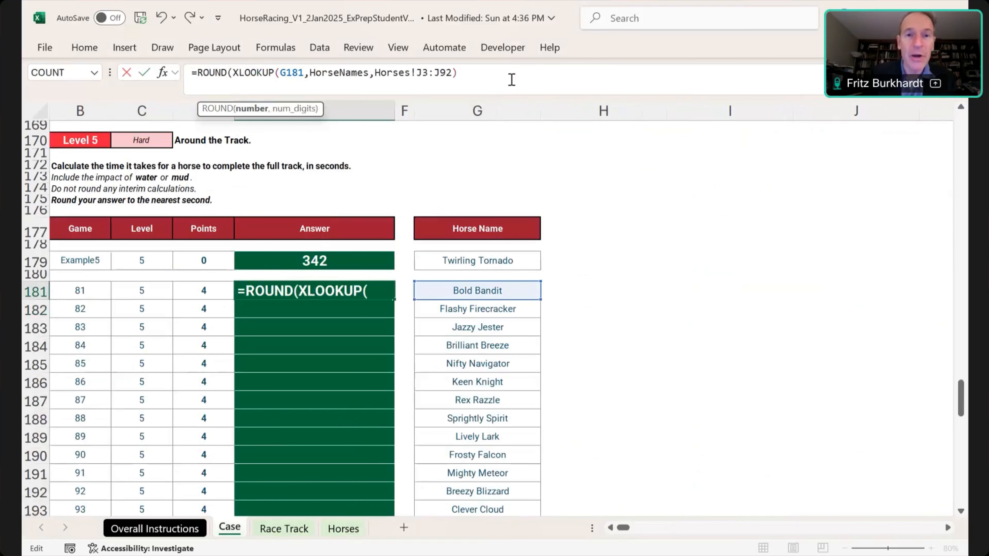
key("End")
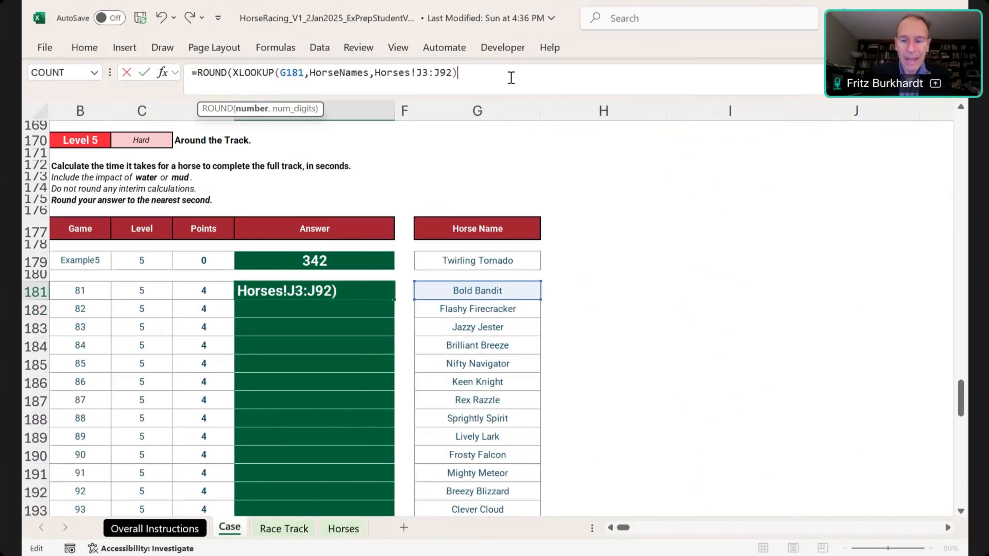
type(",0")
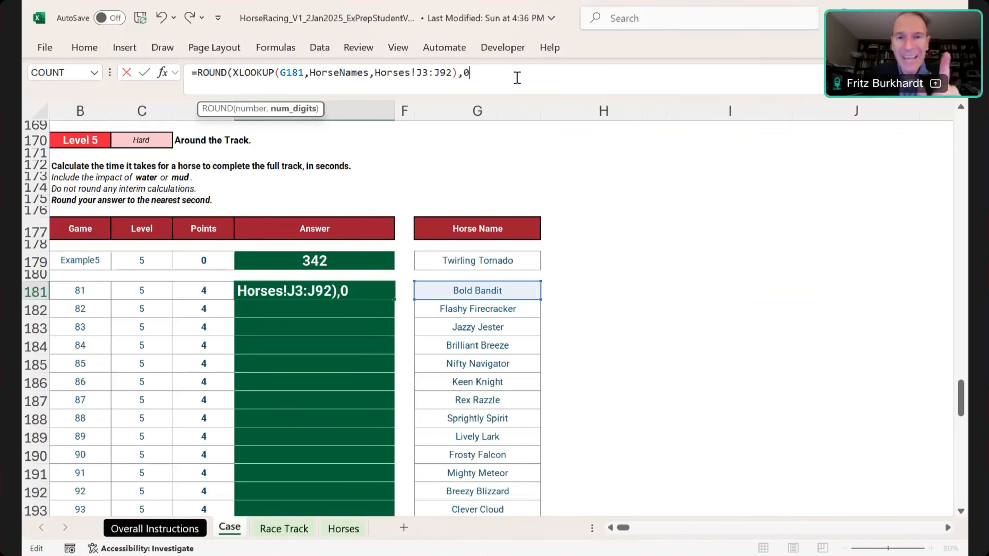
type(")")
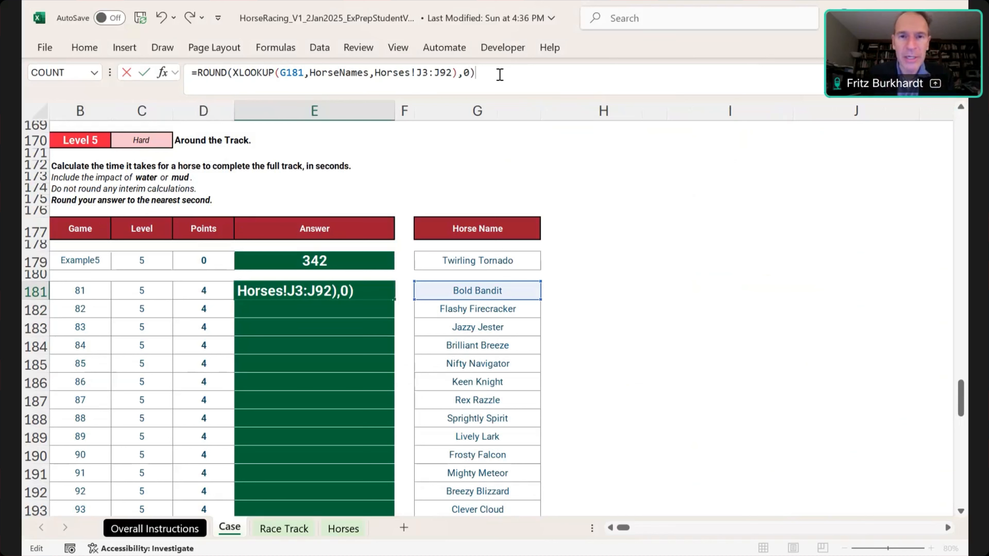
Step: Lock the return range in E181's formula as $J$3:$J$92 and enter the formula
key("Left")
key("Left")
key("Left")
key("Left")
key("Left")
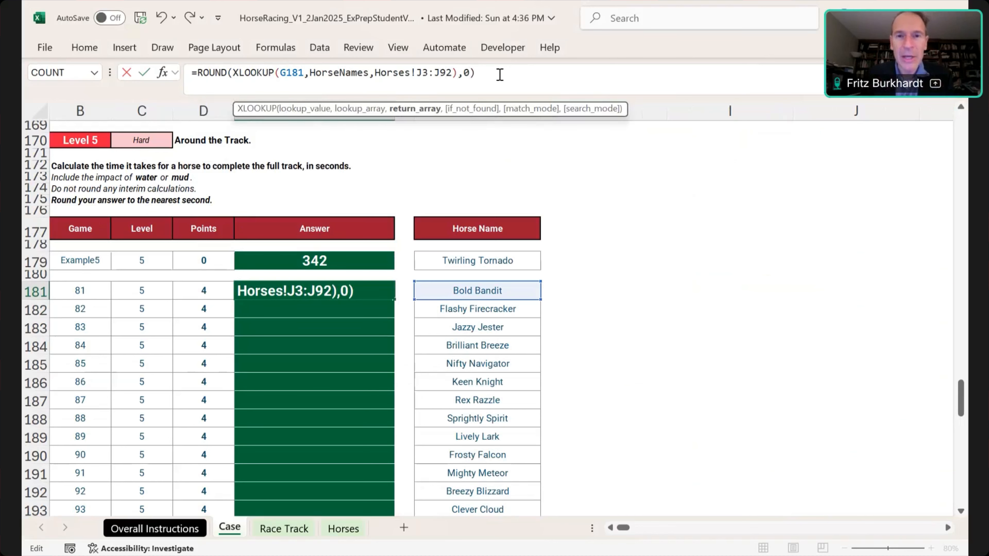
key("F4")
key("F4")
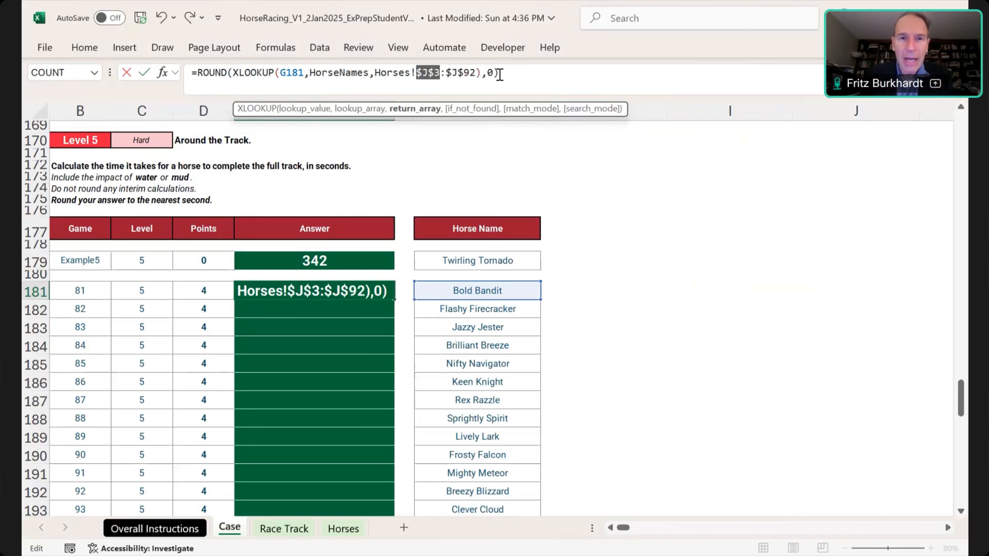
key("Return")
key("Up")
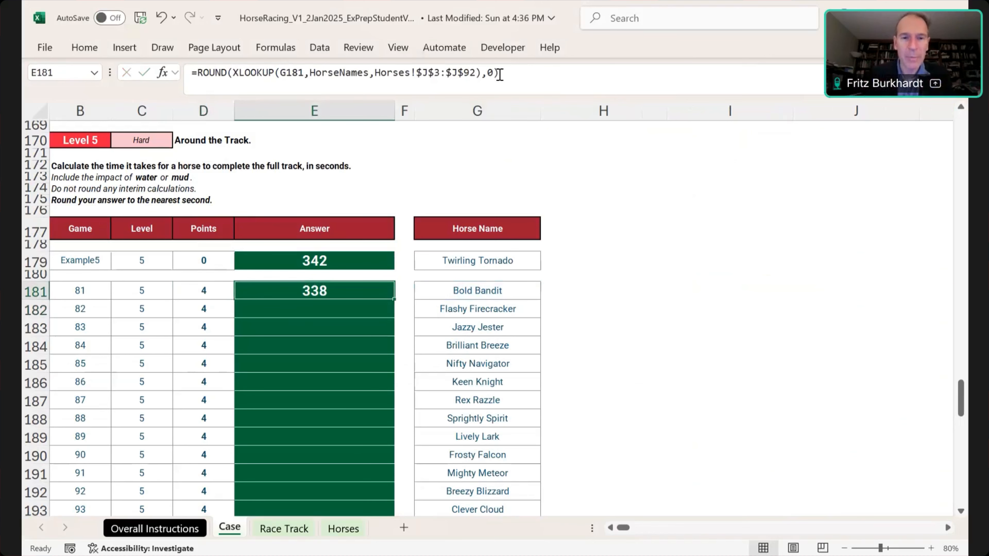
Step: Copy E181's formula into the Example5 answer cell E179 as a check and return to E181
key("ctrl+c")
key("Up")
key("Up")
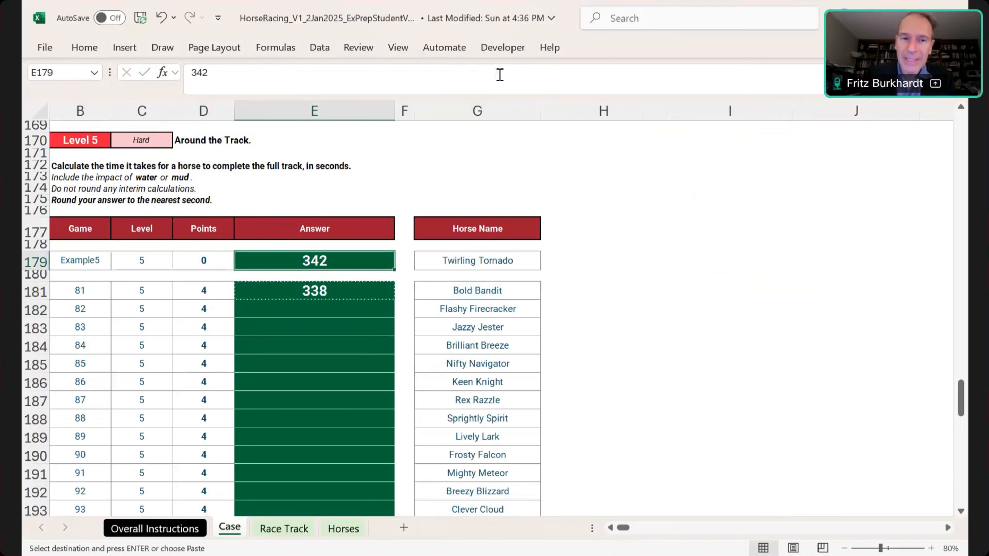
key("ctrl+v")
key("Down")
key("Down")
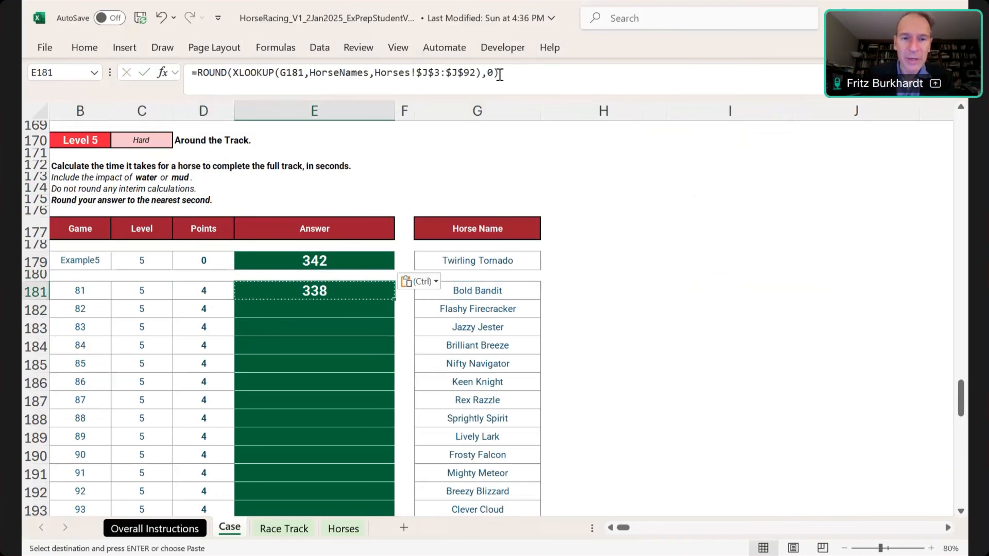
Step: Copy E181's rounded lookup formula into the Level 5 answer cells down through E200
key("Left")
key("ctrl+Down")
key("Right")
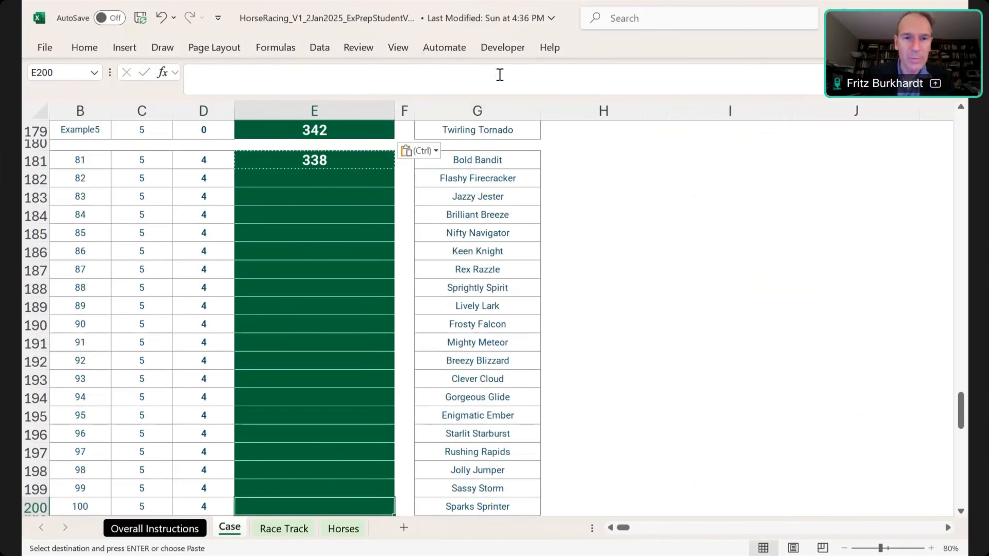
key("ctrl+shift+Up")
key("ctrl+v")
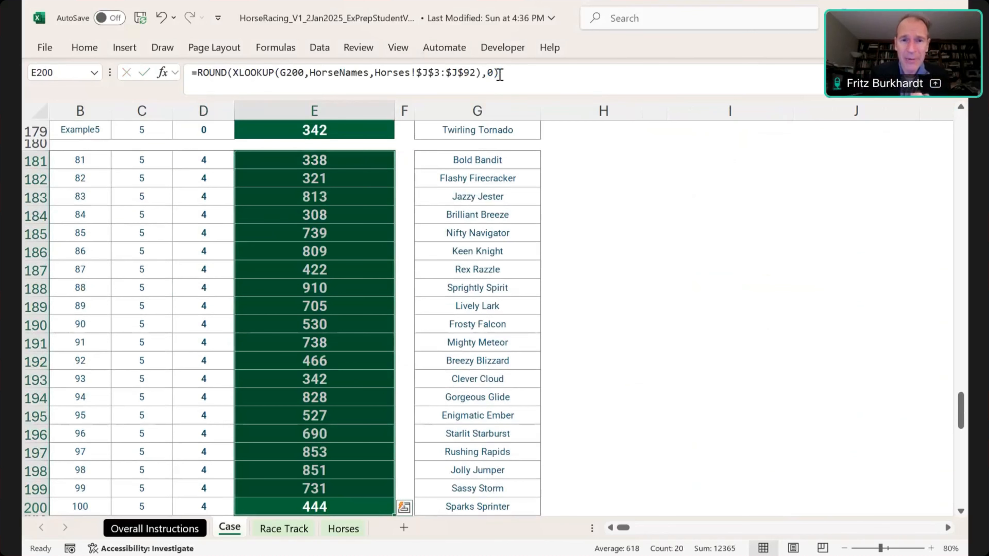
Step: Examine the Level 6 race-winner instructions, the Example6 answer and the five-horse table in rows 202 to 220
key("Down")
key("Down")
key("Down")
key("Down")
key("Down")
key("Down")
key("Down")
key("Down")
key("Down")
key("Down")
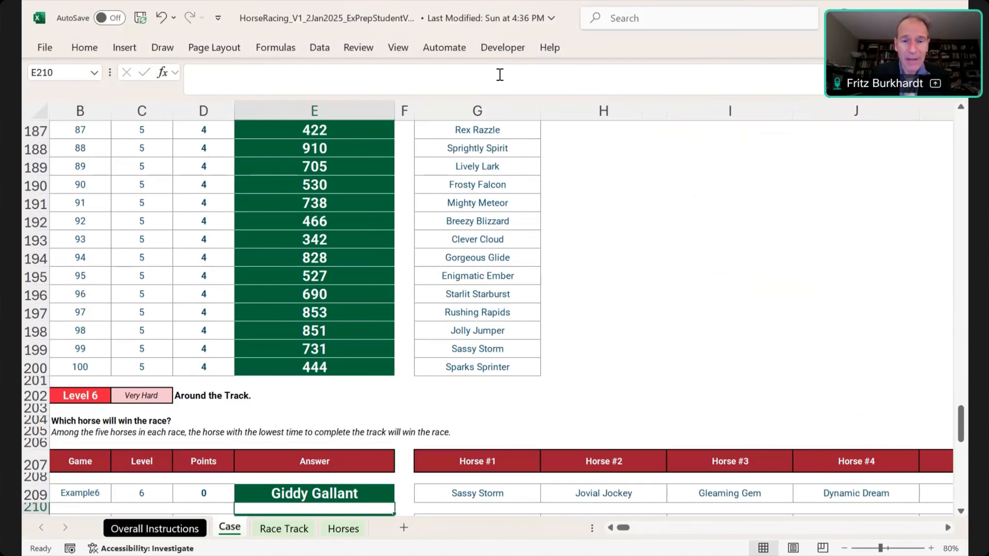
key("Down")
key("Down")
key("Down")
key("Down")
key("Down")
key("Down")
key("Down")
key("Down")
key("Down")
key("Down")
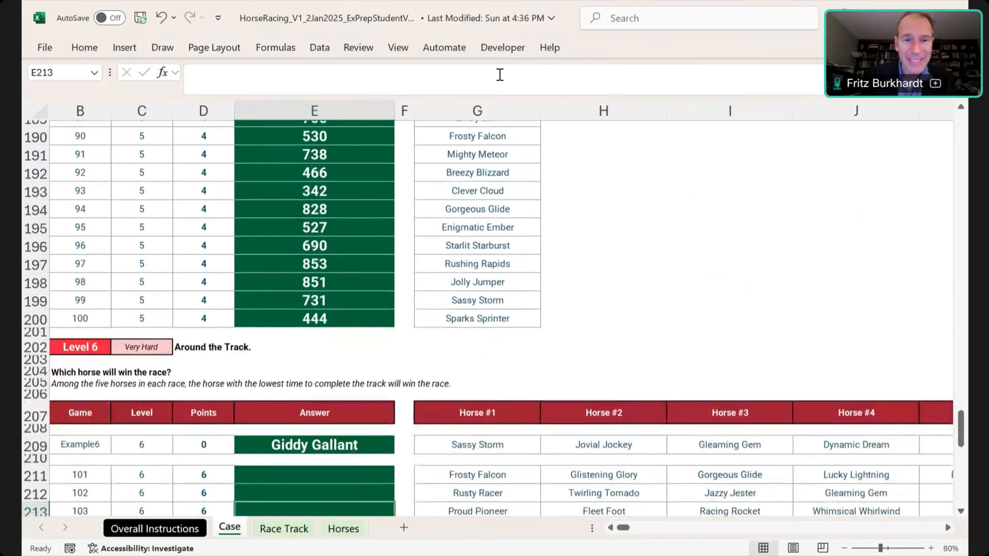
key("ctrl+Up")
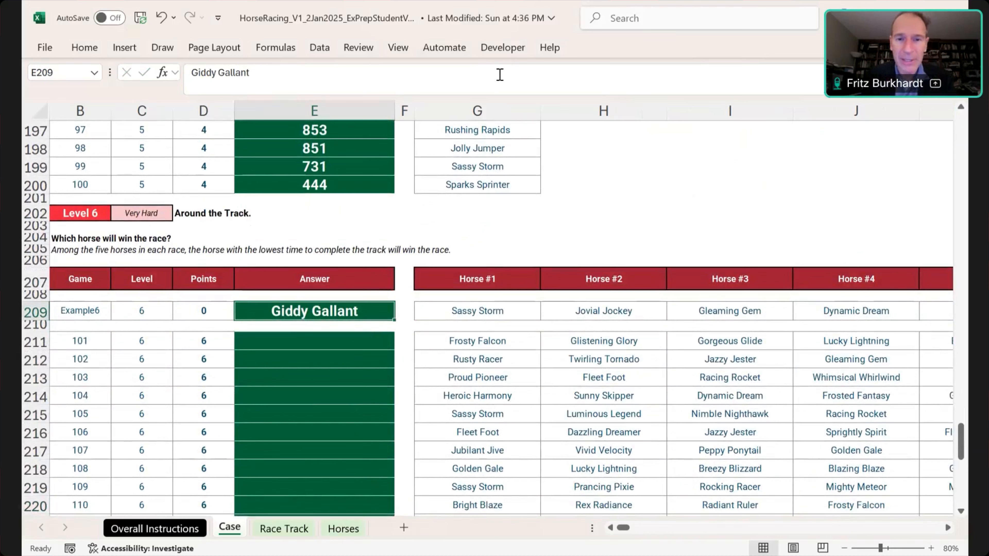
key("ctrl+Up")
key("ctrl+Up")
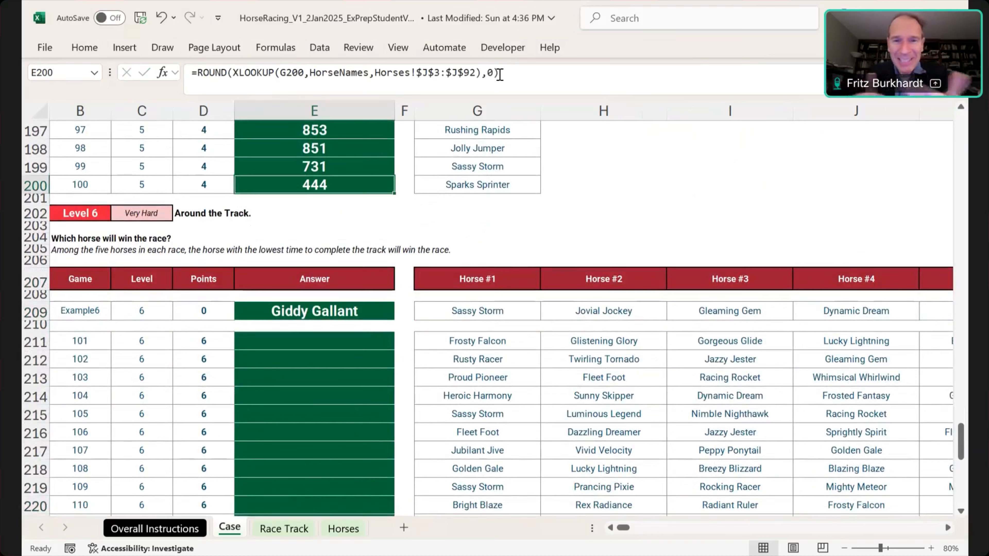
key("Down")
key("Down")
key("Down")
key("Down")
key("Down")
key("Down")
key("Down")
key("Down")
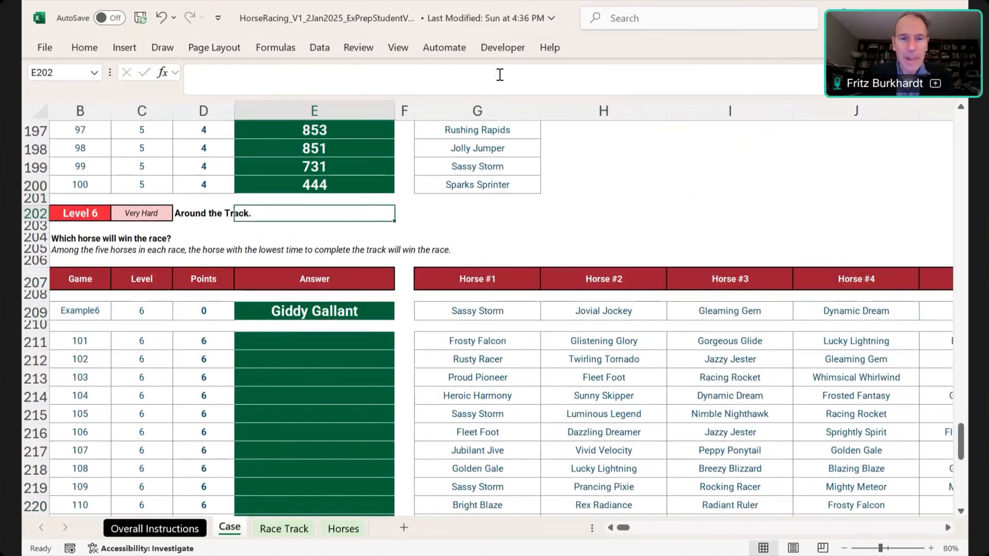
Step: Start an XLOOKUP formula in L211, beside the Level 6 horse table, with G211 as the lookup value
key("Down")
key("Right")
key("Right")
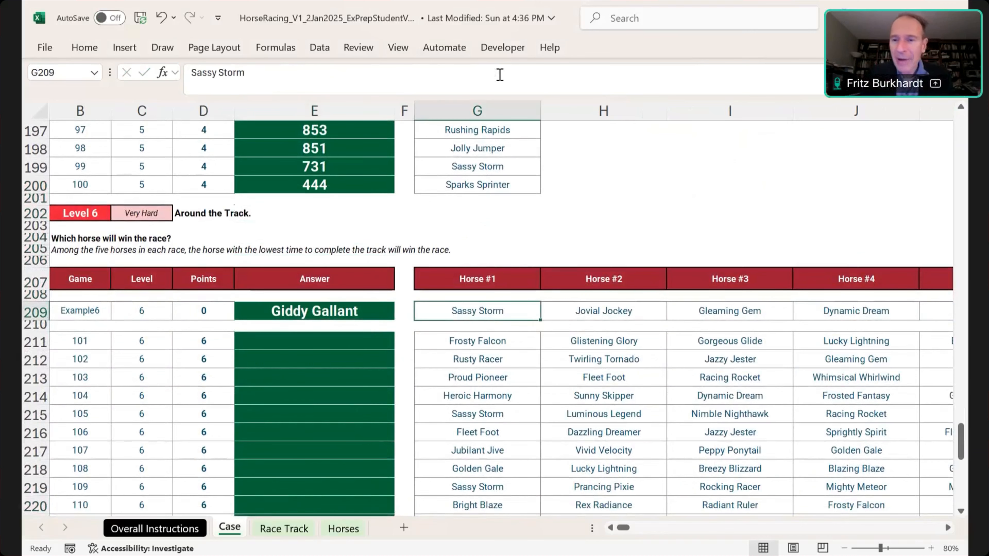
key("Right")
key("Right")
key("Right")
key("Right")
key("Right")
key("Down")
key("Down")
type("=xlookup(")
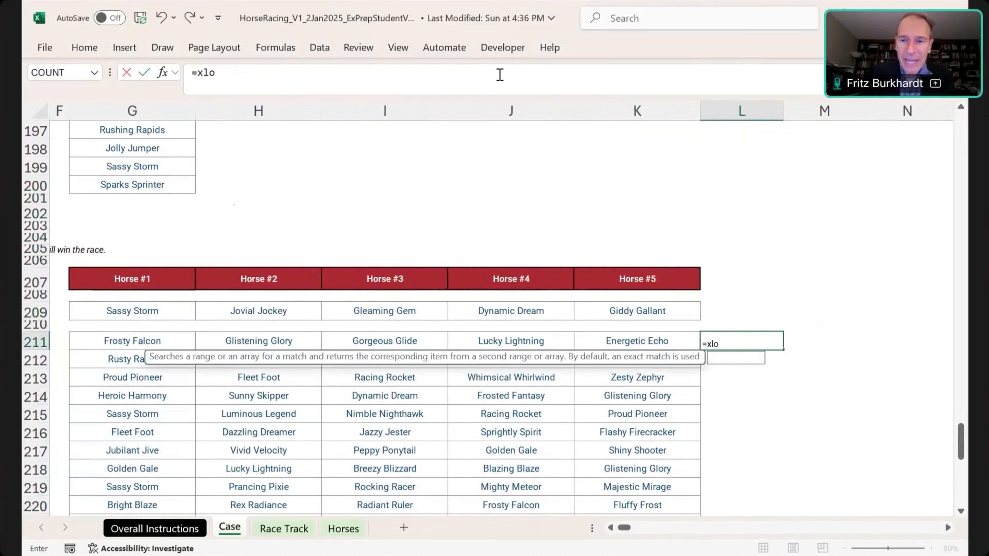
key("Left")
key("Left")
key("Left")
key("Left")
key("Left")
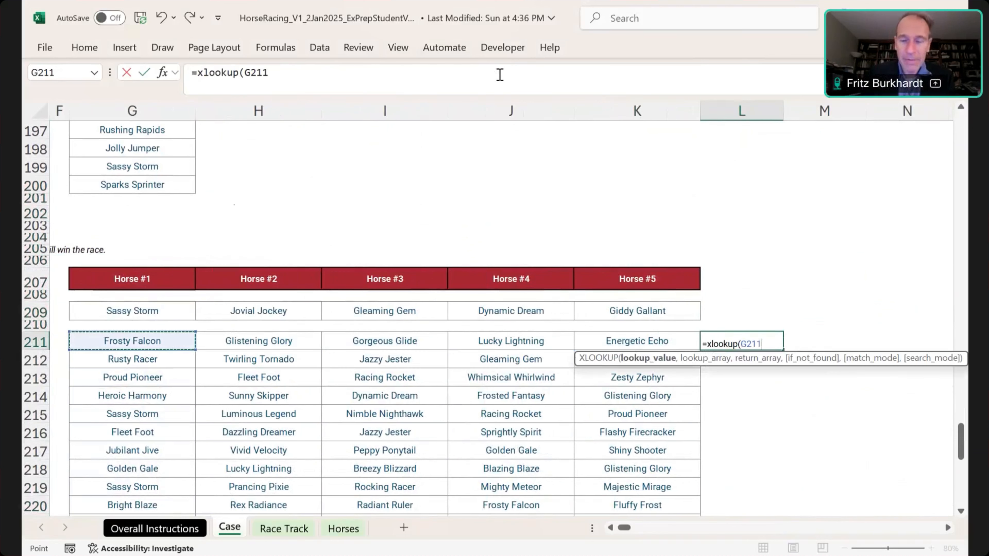
type(",")
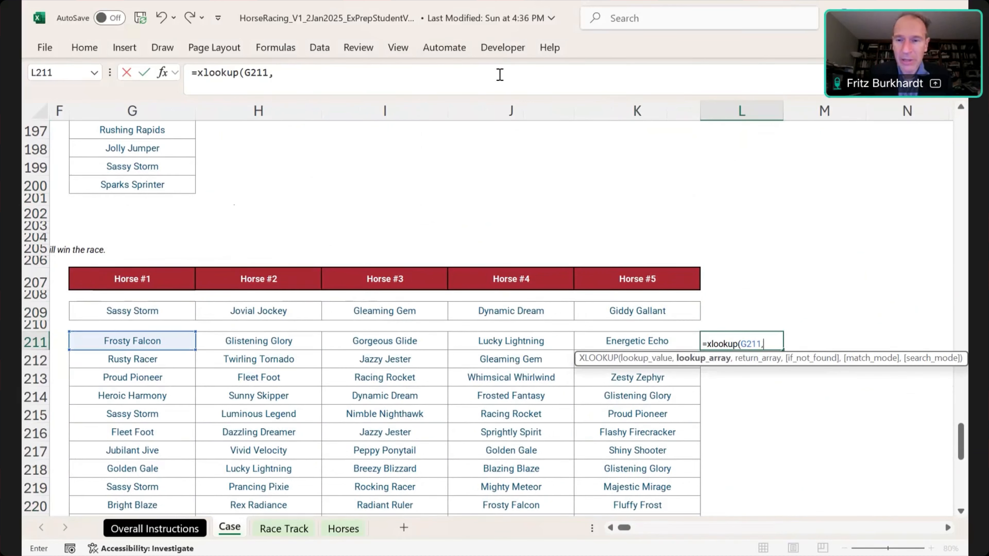
Step: Set the lookup array of L211's XLOOKUP to the named range HorseNames
type("Horse")
key("Tab")
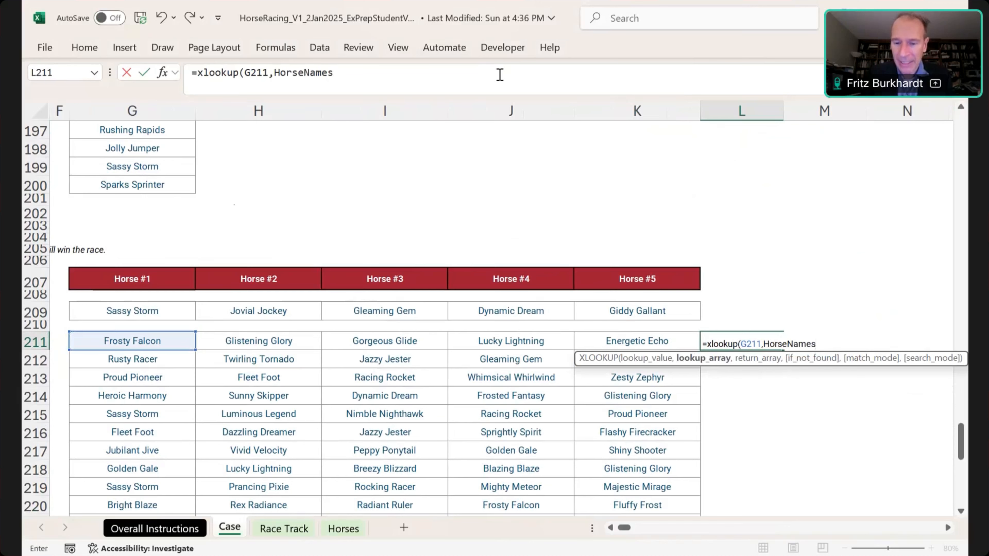
type(",")
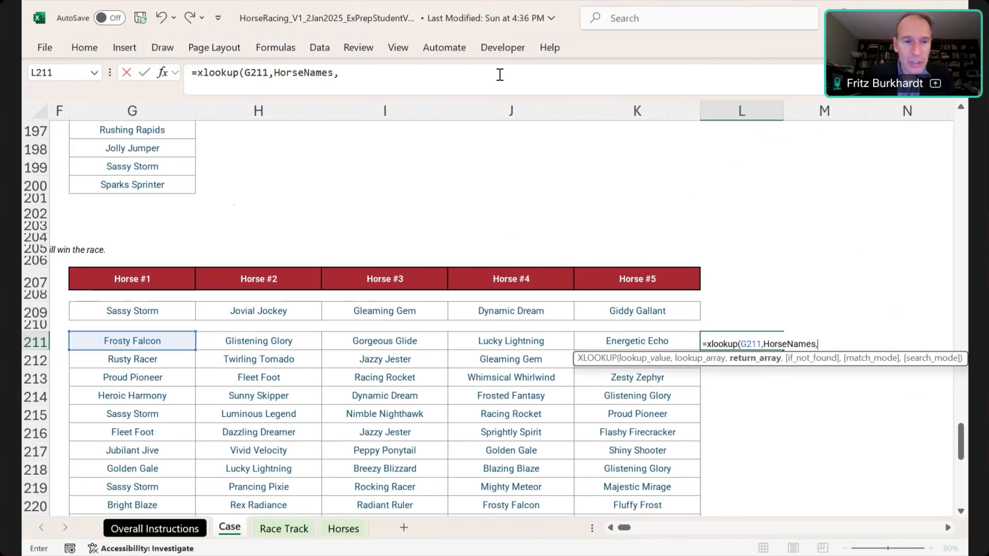
Step: Use the Total Time range J3:J92 on the Horses sheet as the return array of L211's XLOOKUP
key("ctrl+Page_Down")
key("ctrl+Page_Down")
key("Right")
key("Right")
key("Right")
key("Right")
key("Right")
key("Right")
key("ctrl+Up")
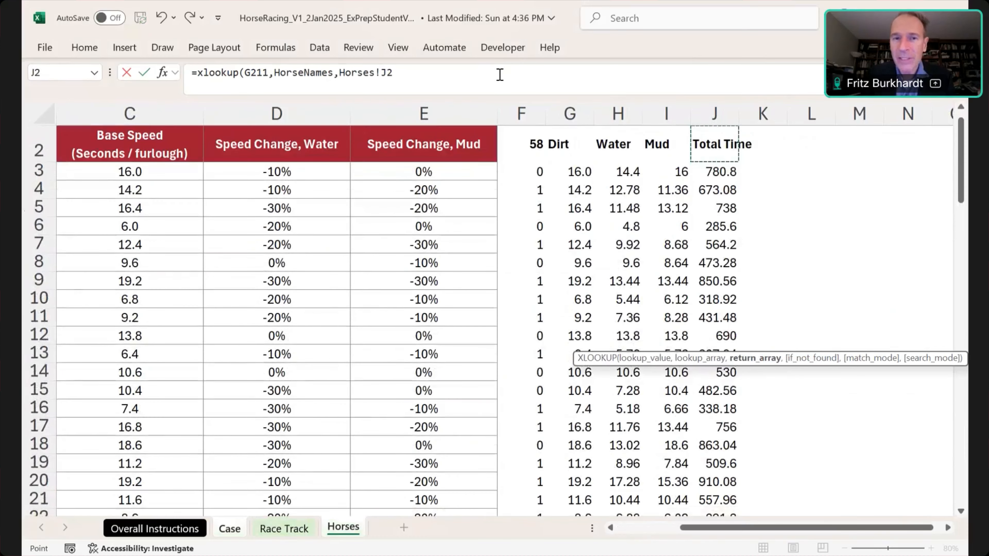
key("ctrl+shift+Down")
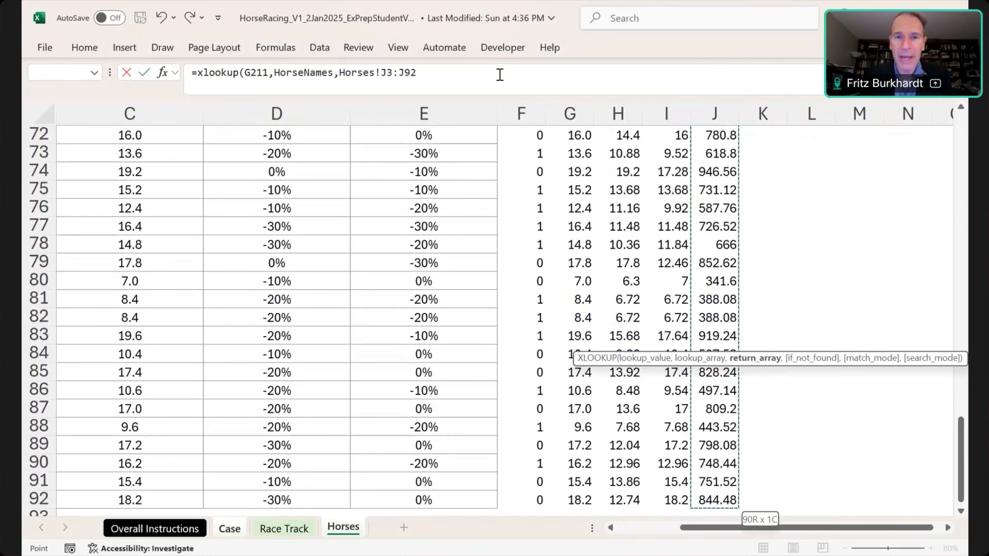
Step: Lock the return range as $J$3:$J$92, enter the formula and return to L211
key("F4")
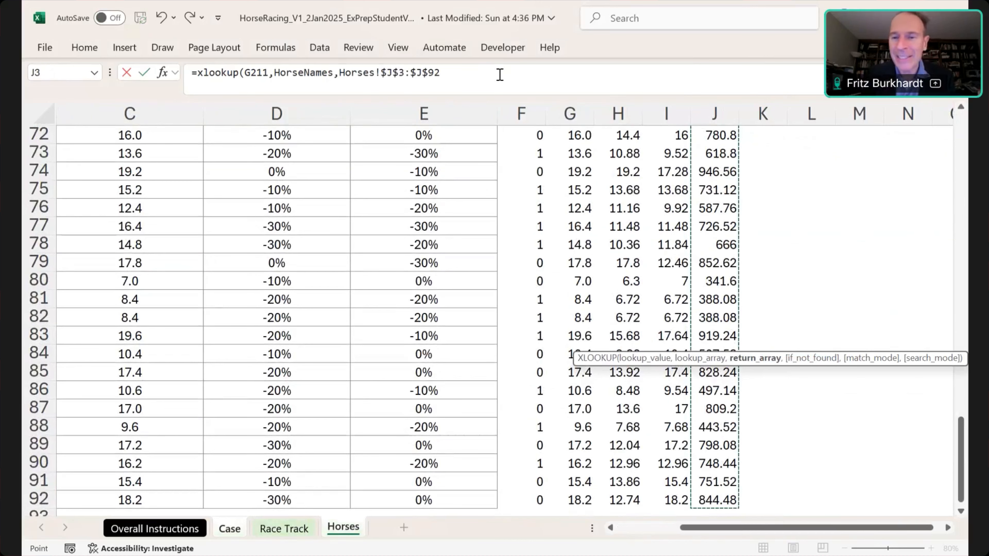
key("Return")
key("Up")
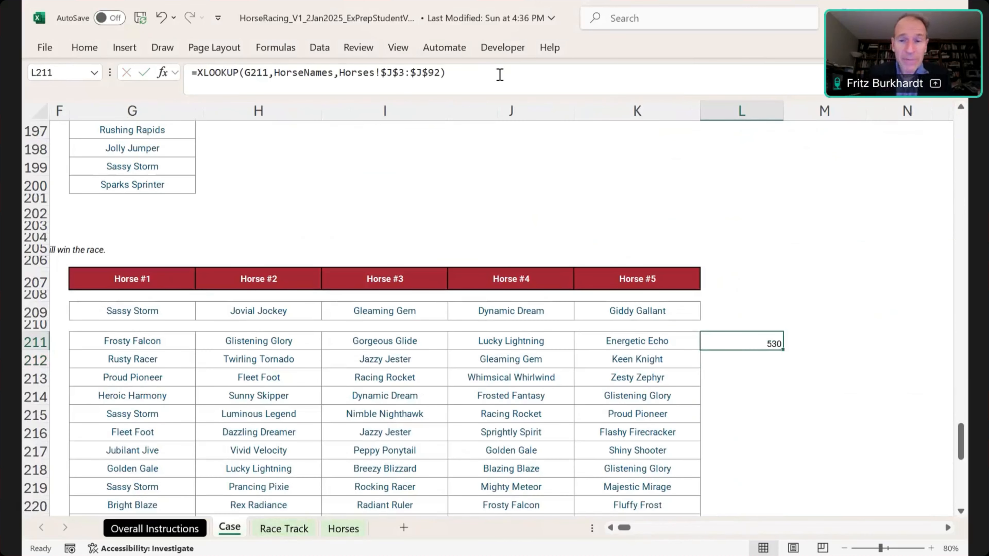
Step: Copy L211's formula across to P211 so each of the five horses in row 211 has a time
key("ctrl+c")
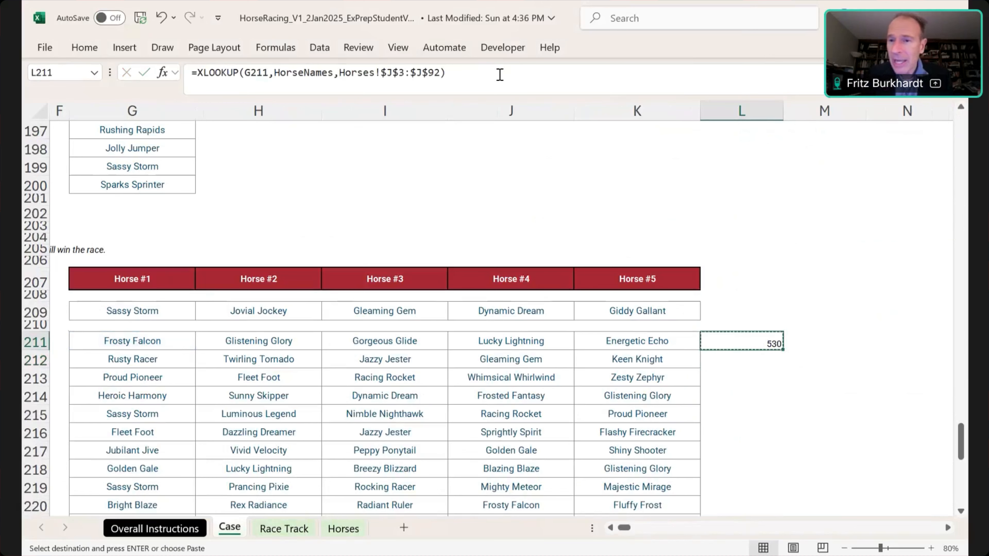
key("shift+Right")
key("shift+Right")
key("shift+Right")
key("shift+Right")
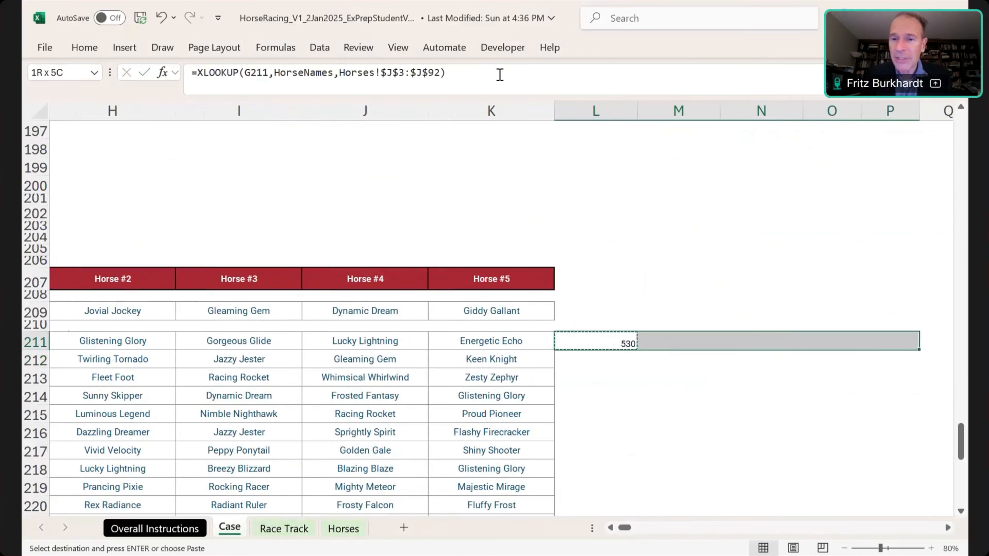
key("Return")
key("ctrl+c")
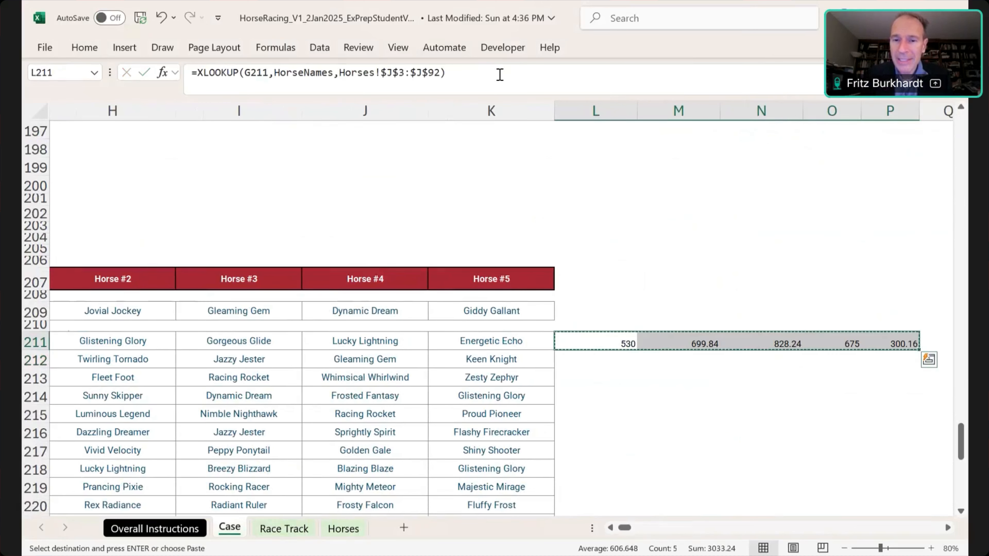
key("Escape")
key("Right")
key("Left")
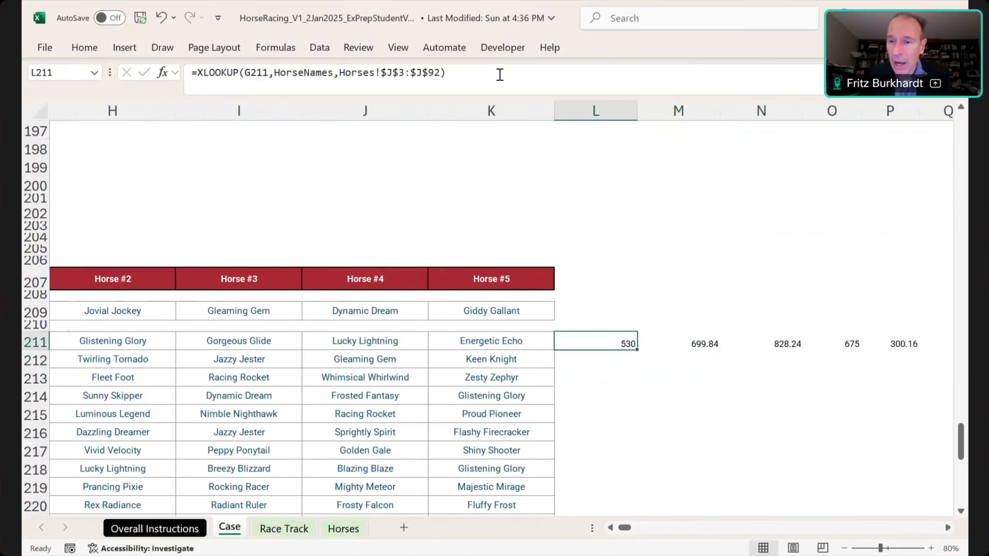
Step: Copy the time lookups in L211:P211 down through row 230
key("shift+Right")
key("shift+Right")
key("shift+Right")
key("shift+Right")
key("ctrl+c")
key("Left")
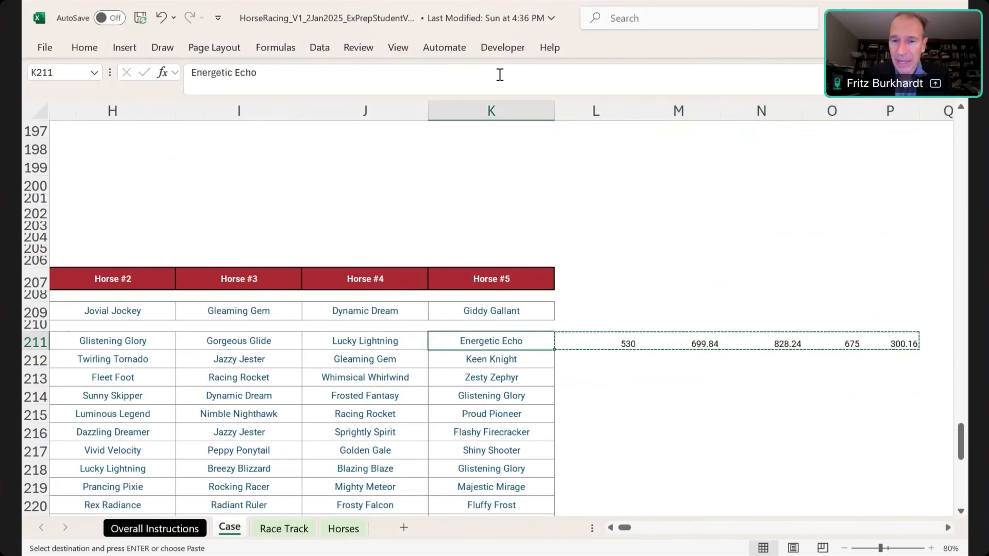
key("ctrl+Down")
key("Right")
key("ctrl+shift+Up")
key("ctrl+v")
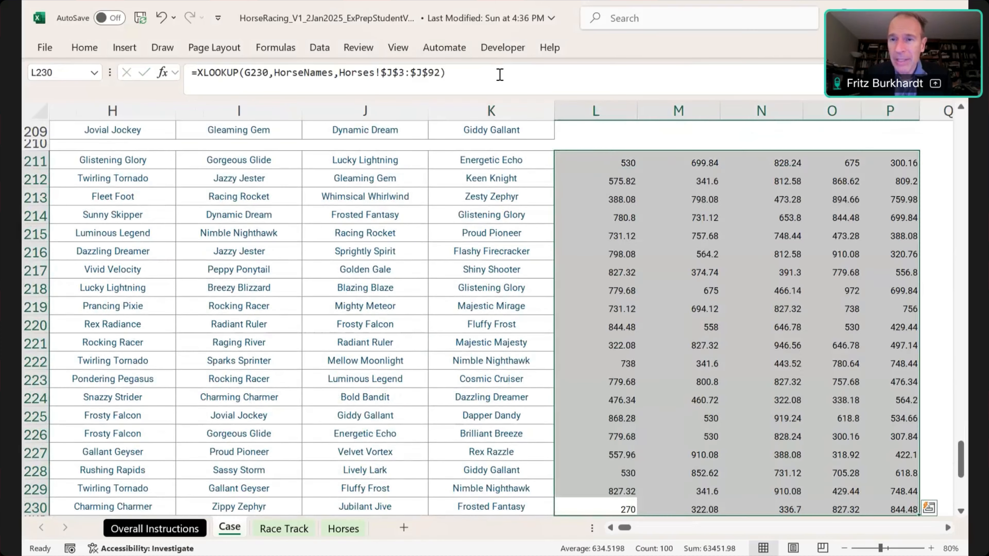
Step: Copy the time lookups into the Example6 row, L209:P209, and return to L211
key("ctrl+Up")
key("shift+Right")
key("shift+Right")
key("shift+Right")
key("shift+Right")
key("Up")
key("Up")
key("Return")
key("Down")
key("Down")
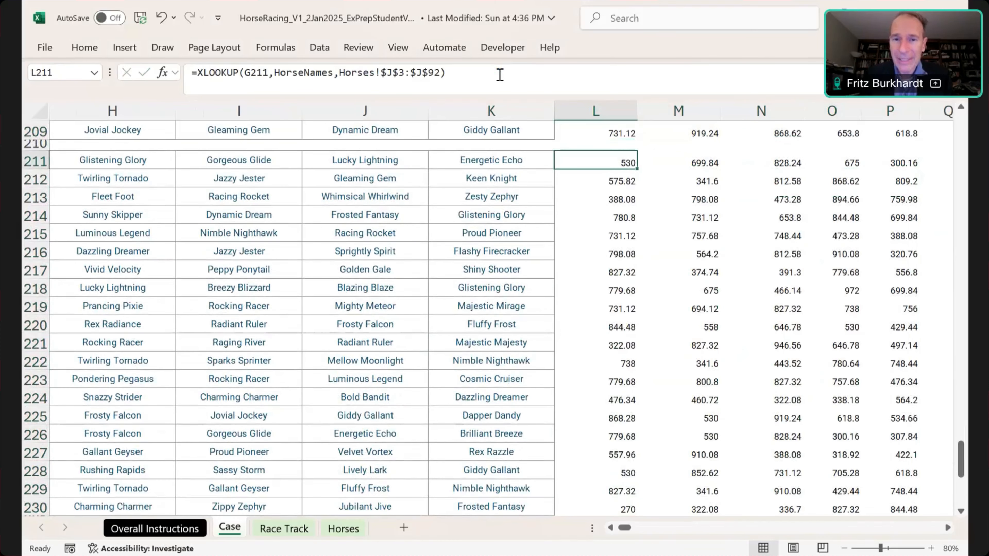
Step: Start an XLOOKUP formula in answer cell E211 with a nested MIN function as its lookup value
key("Left")
key("Left")
key("Left")
key("Left")
key("Left")
key("Left")
key("Left")
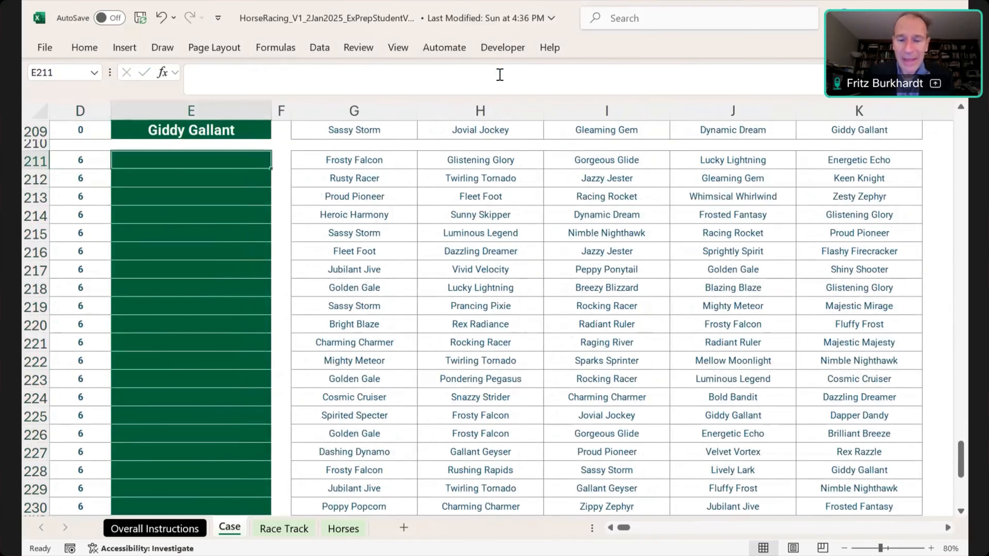
type("=xlookup(")
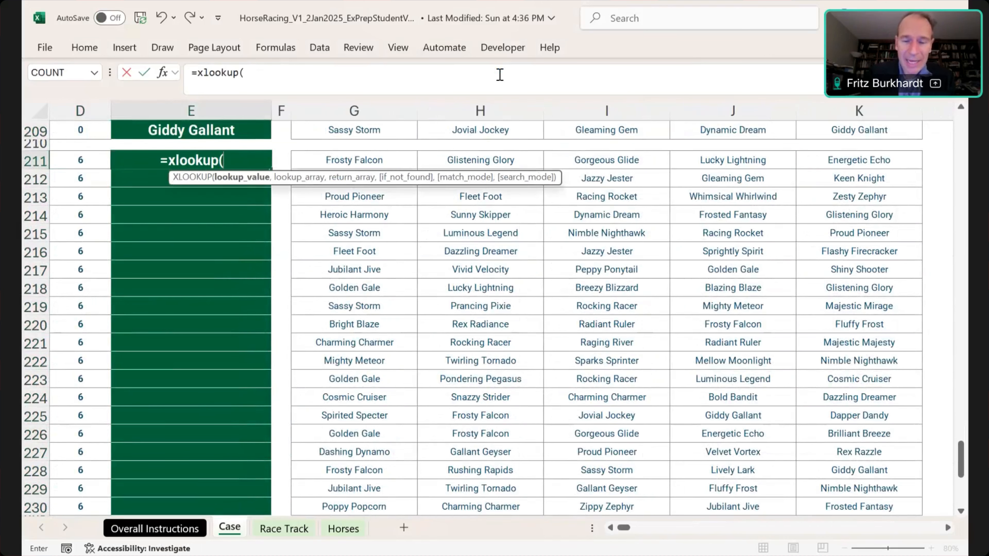
type("min(")
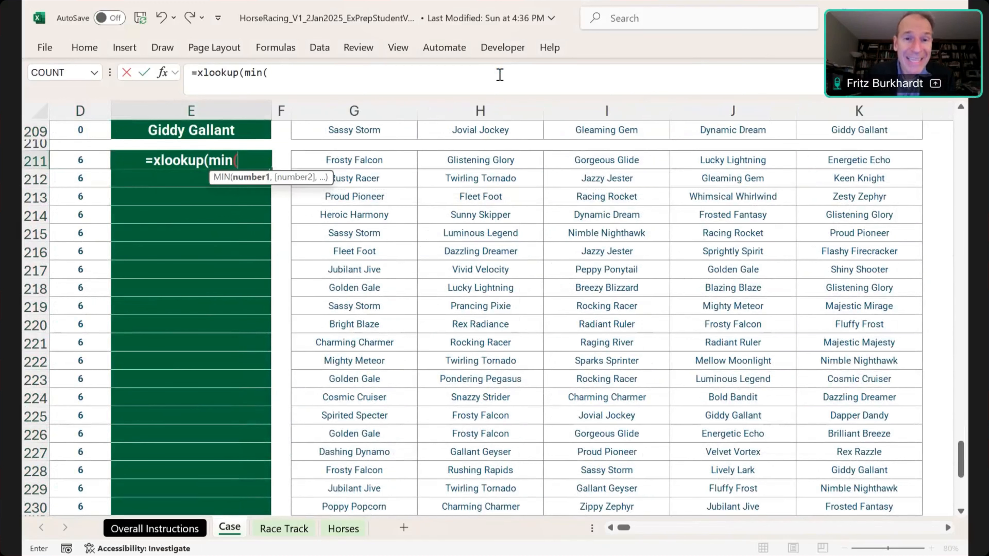
Step: Use the five horse times L211:P211 as the MIN range in E211's formula and close the MIN function
key("Right")
key("Right")
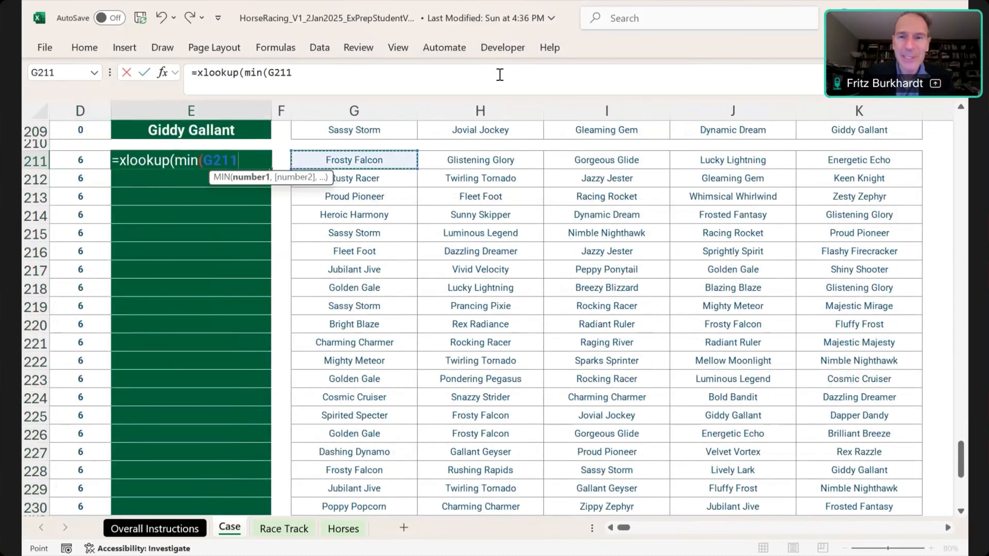
key("ctrl+Right")
key("Left")
key("Left")
key("Left")
key("Left")
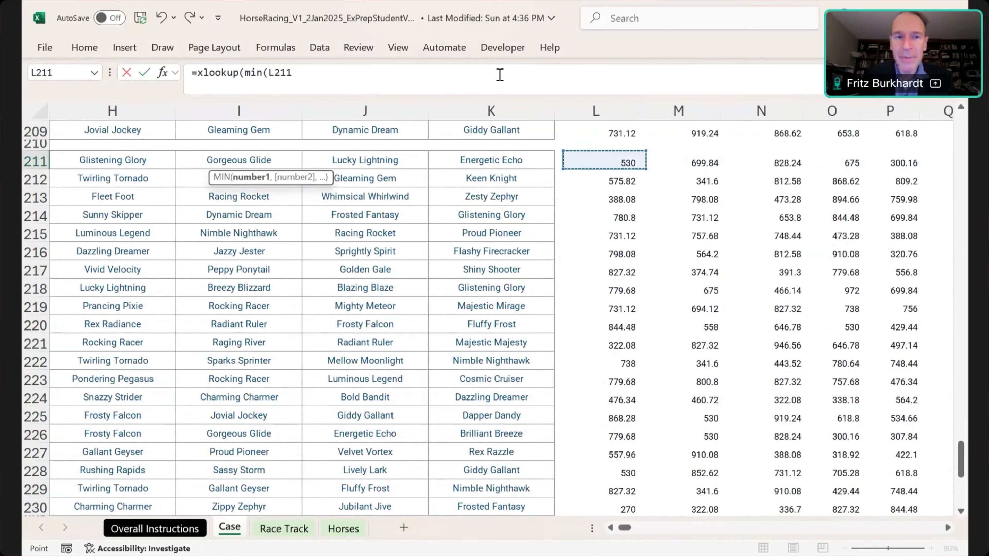
key("ctrl+shift+Right")
type("),")
Step: Set the lookup array of E211's XLOOKUP to the horse times L211:P211
key("Right")
key("Right")
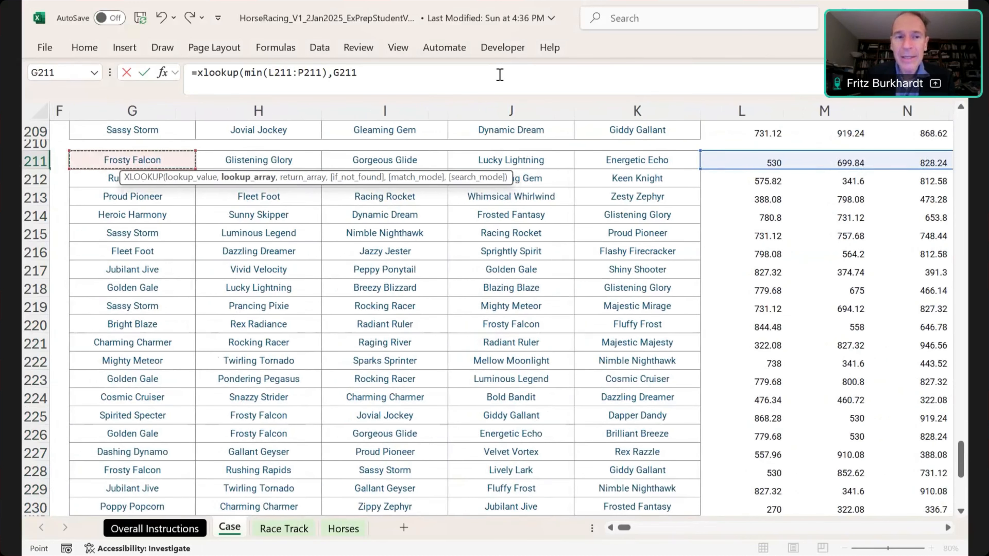
key("Right")
key("Right")
key("Right")
key("Right")
key("Right")
key("ctrl+shift+Right")
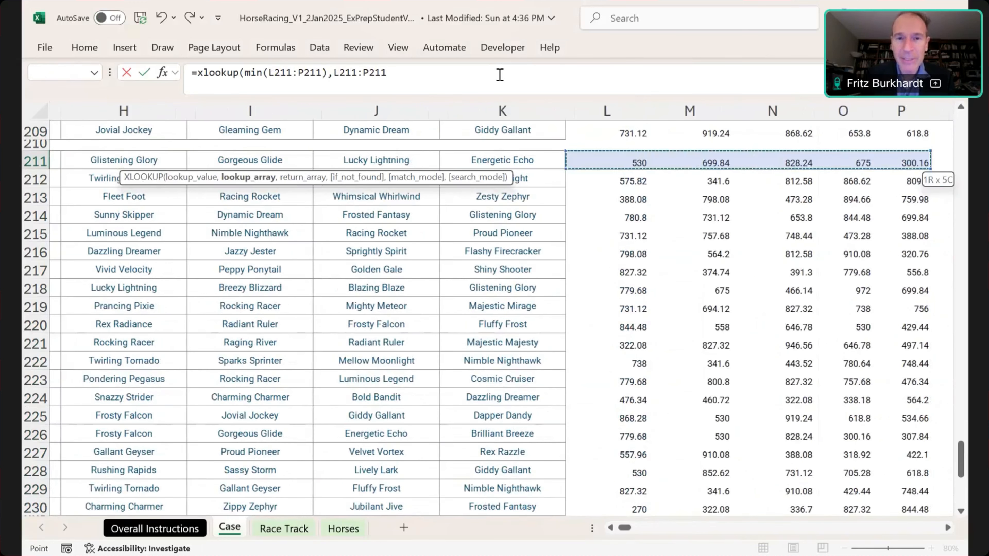
Step: Set the return array of E211's XLOOKUP to the horse names G211:K211 and enter the formula
type(",")
key("Right")
key("Right")
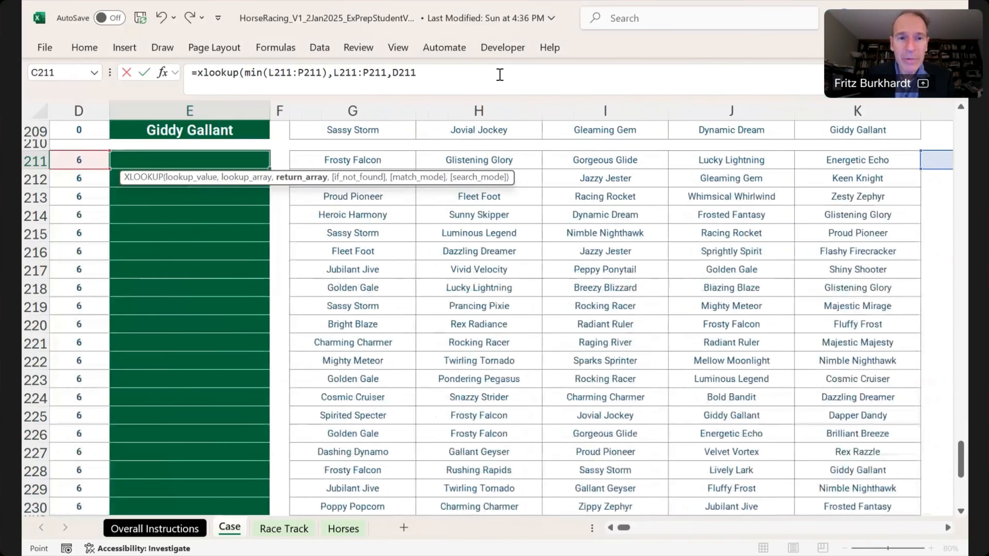
key("shift+Right")
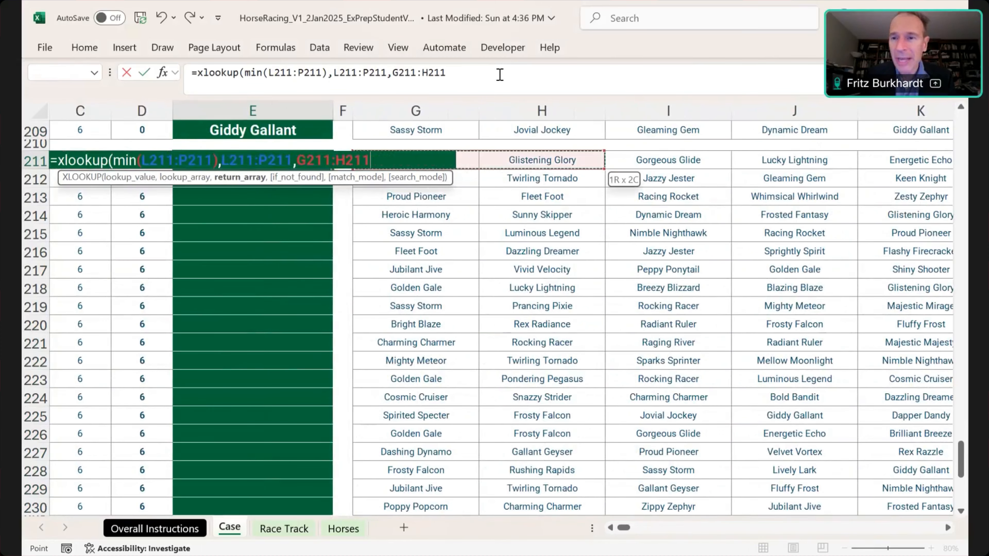
key("shift+Right")
key("shift+Right")
key("shift+Right")
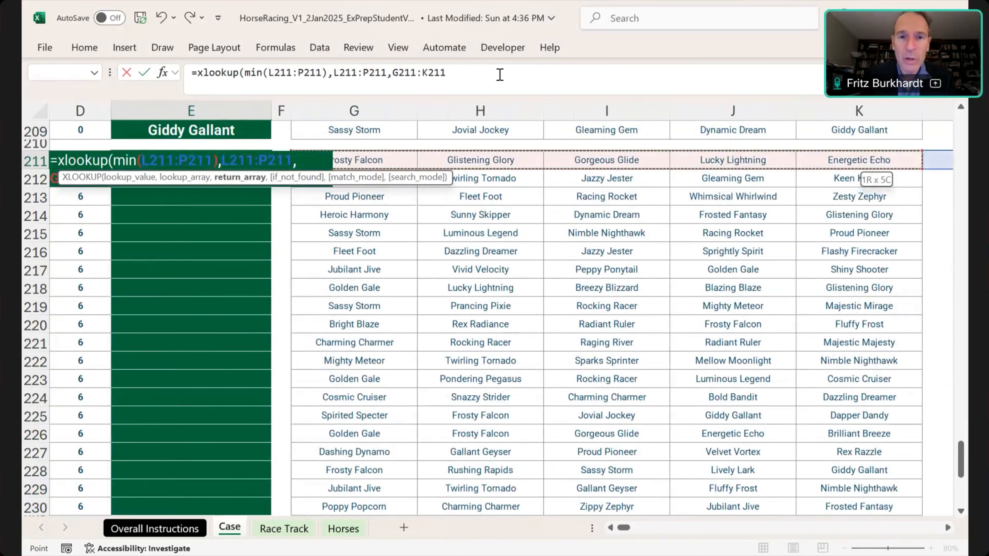
type(")")
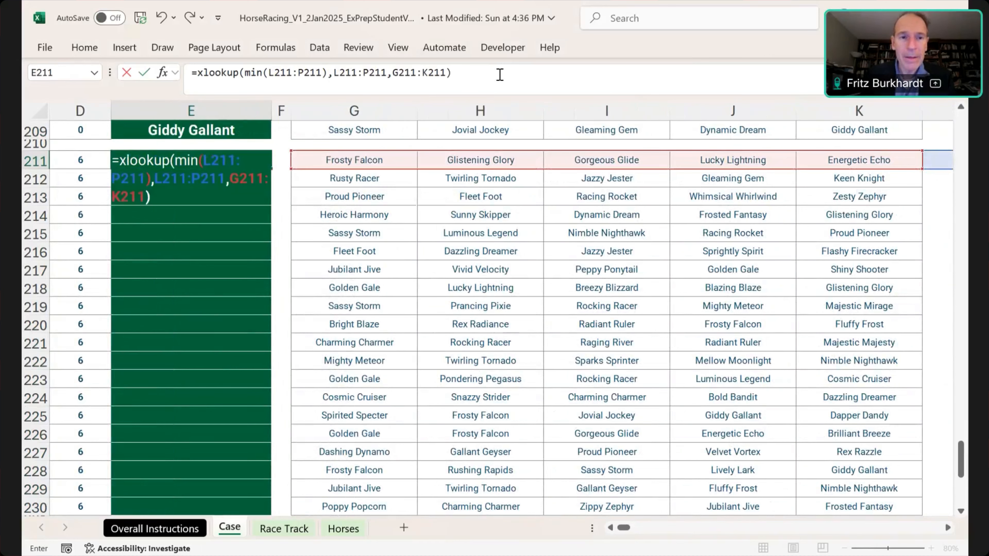
key("ctrl+Return")
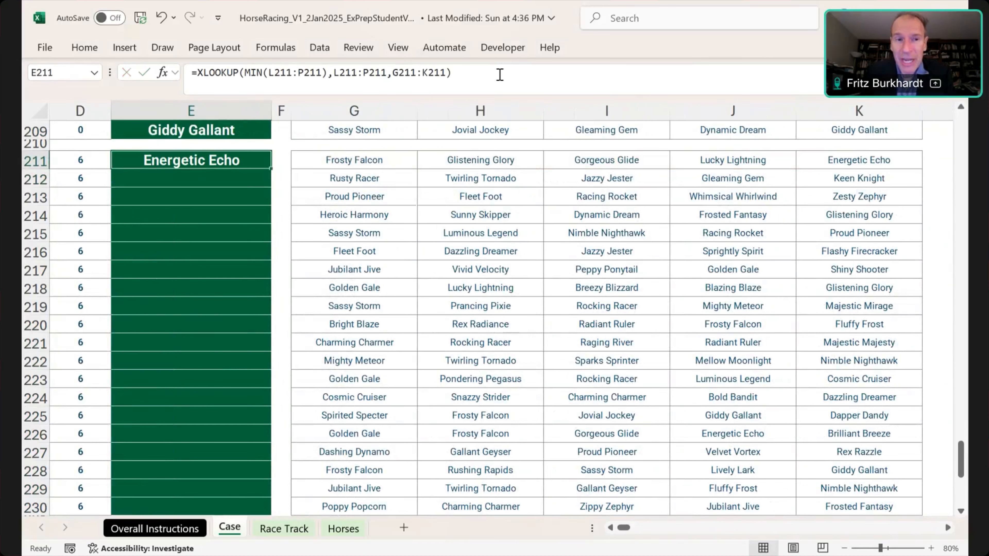
Step: Copy E211's winner formula into the Example6 answer cell E209
key("ctrl+c")
key("Up")
key("Up")
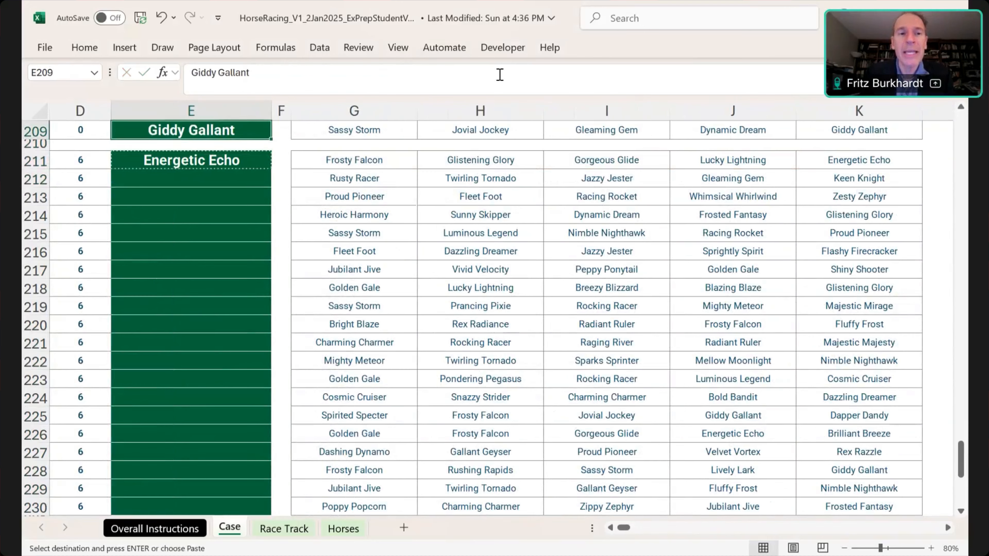
key("ctrl+v")
key("Right")
key("Right")
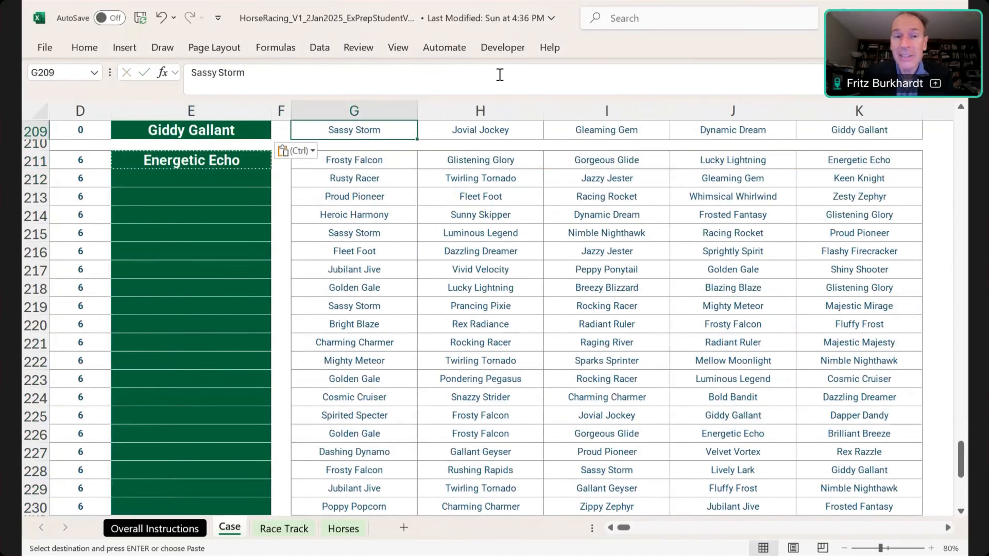
Step: Fill the copied winner formula into all Level 6 answer cells, E211:E230
key("ctrl+Right")
key("ctrl+Left")
key("ctrl+Left")
key("Down")
key("Down")
key("ctrl")
key("ctrl")
key("shift+Down")
key("shift+Down")
key("shift+Down")
key("shift+Down")
key("shift+Down")
key("shift+Down")
key("shift+Down")
key("shift+Down")
key("shift+Down")
key("shift+Down")
key("shift+Down")
key("shift+Down")
key("shift+Down")
key("shift+Down")
key("shift+Down")
key("shift+Down")
key("shift+Down")
key("shift+Down")
key("shift+Down")
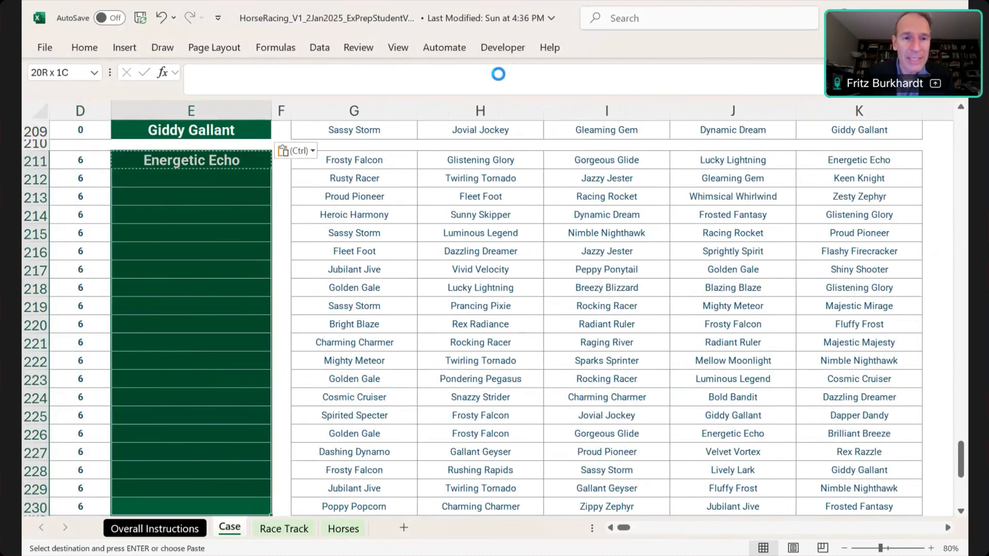
key("Return")
Step: Check the Level 6 answer column from its header down to the formula in E230
key("ctrl+Up")
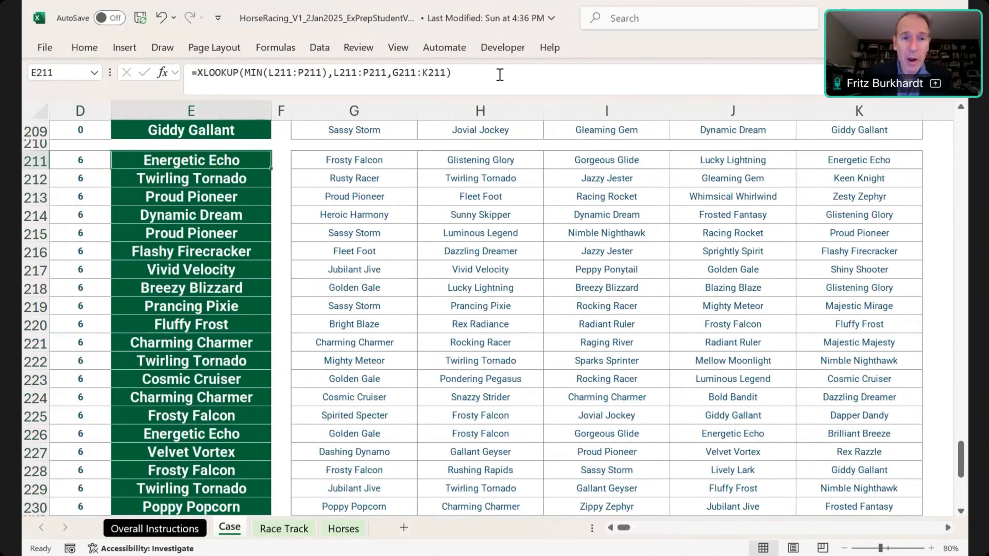
key("ctrl+Up")
key("ctrl+Up")
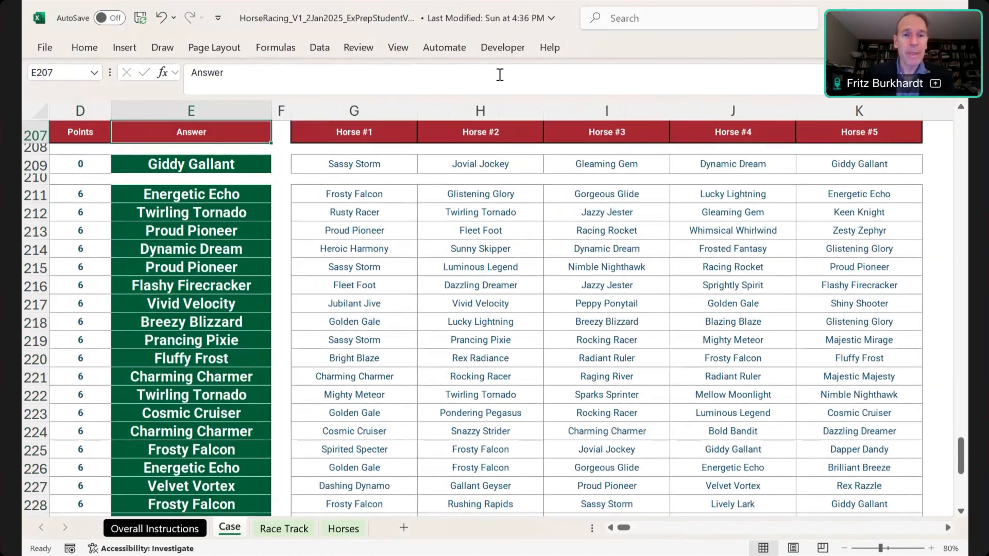
key("ctrl+Down")
key("ctrl+Down")
key("ctrl+Down")
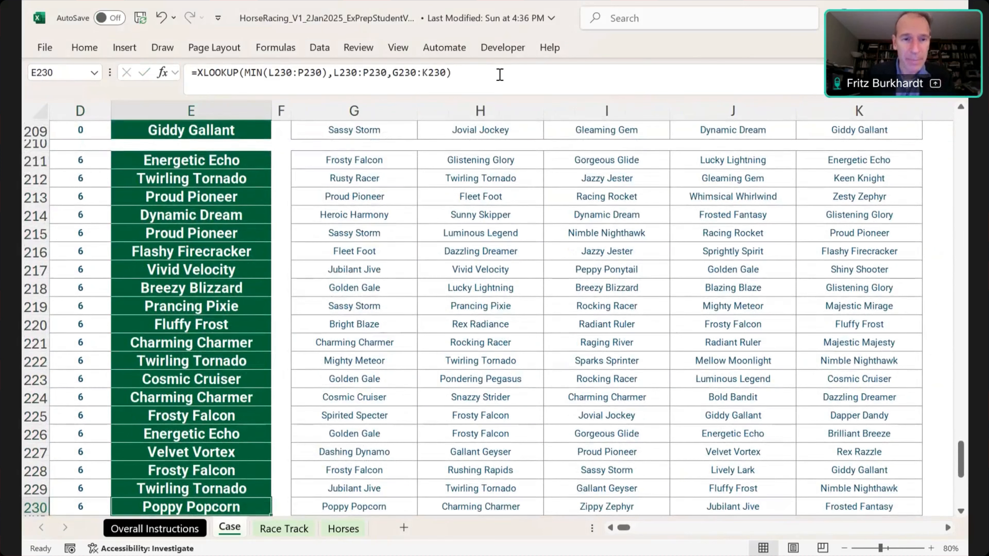
key("Left")
key("Left")
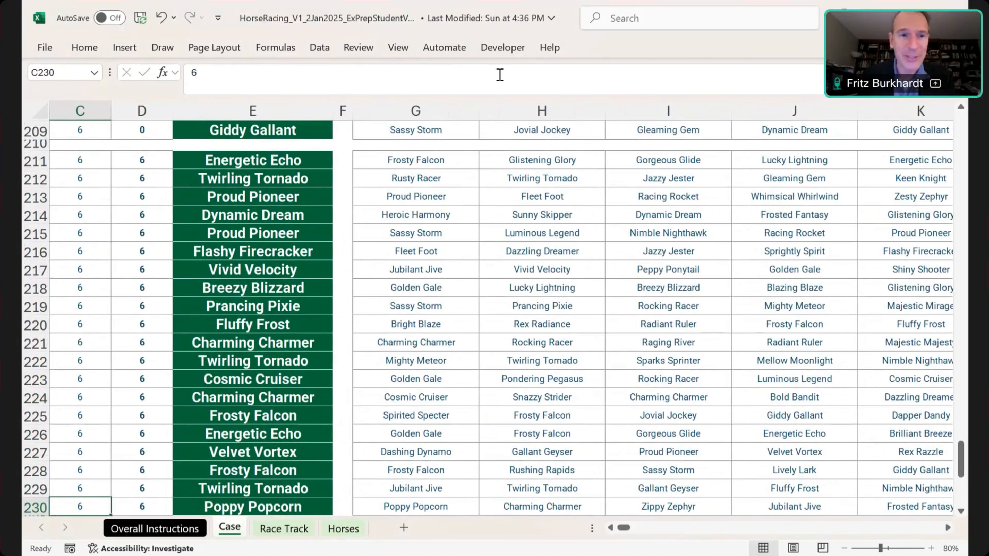
Step: Start an XLOOKUP formula with a nested MIN as its lookup value in the Bonus 5 answer cell E29
key("ctrl+Up")
key("ctrl+Up")
key("ctrl+Up")
key("Page_Up")
key("Page_Up")
key("Page_Up")
key("Page_Up")
key("Page_Up")
key("Page_Up")
key("Page_Up")
key("Left")
key("Right")
key("Right")
key("Right")
key("ctrl+Up")
key("Down")
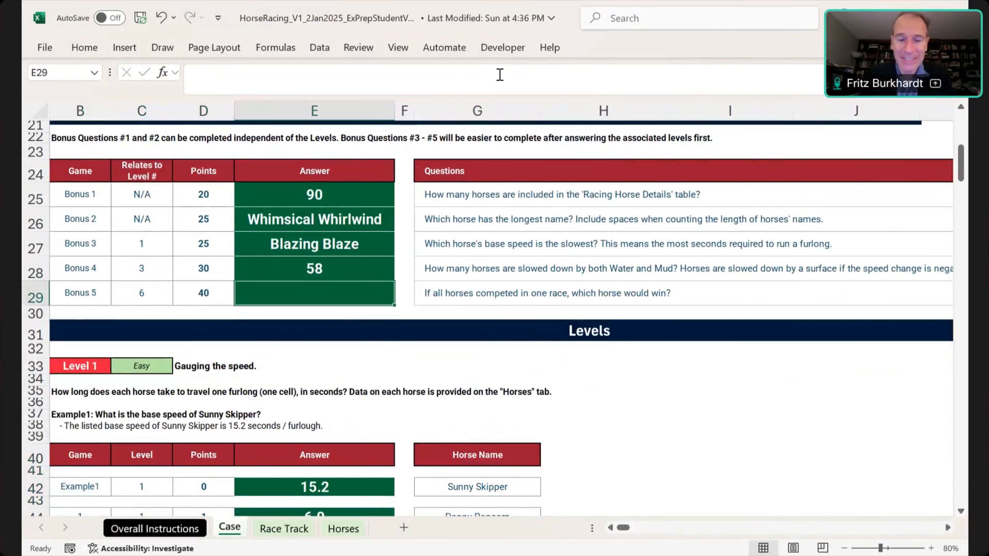
type("=xlookup(")
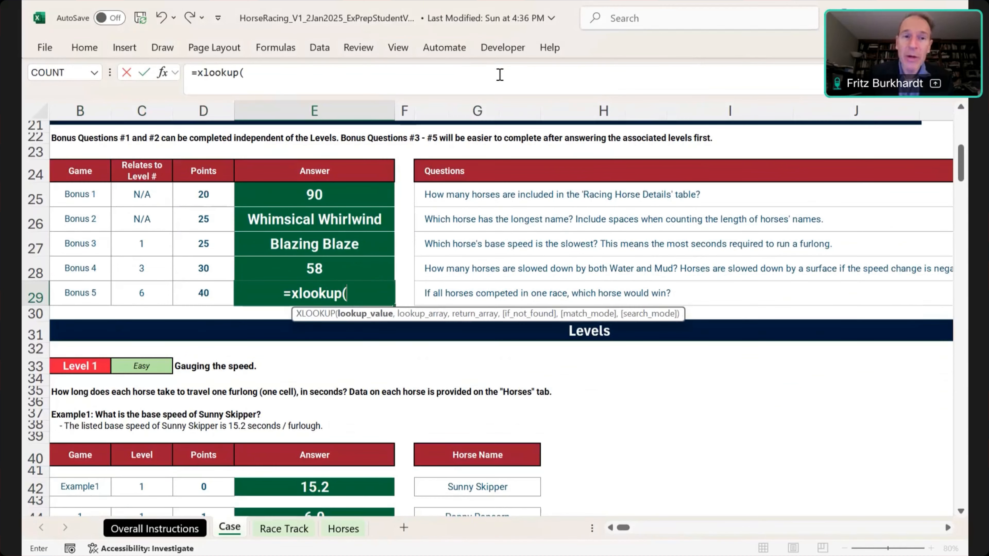
type("m")
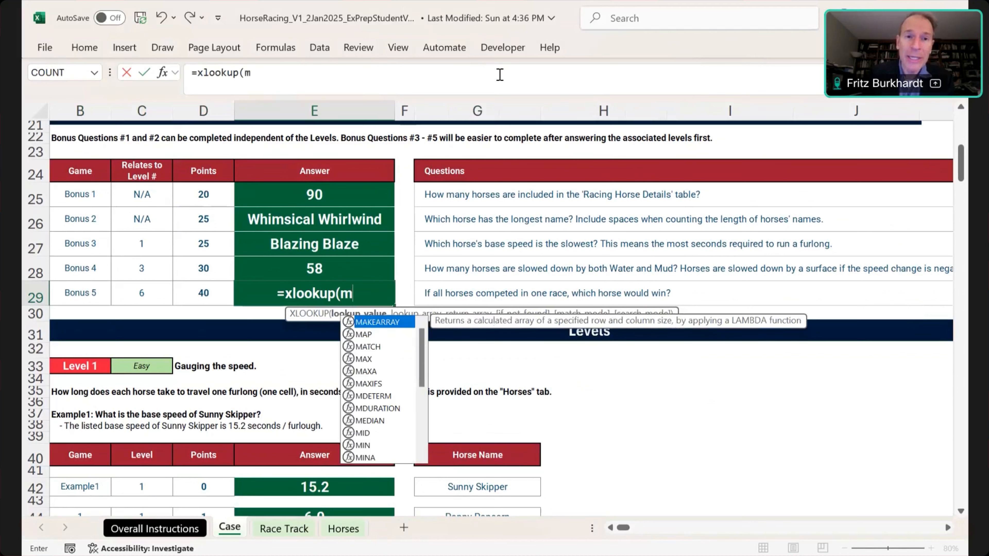
type("in(")
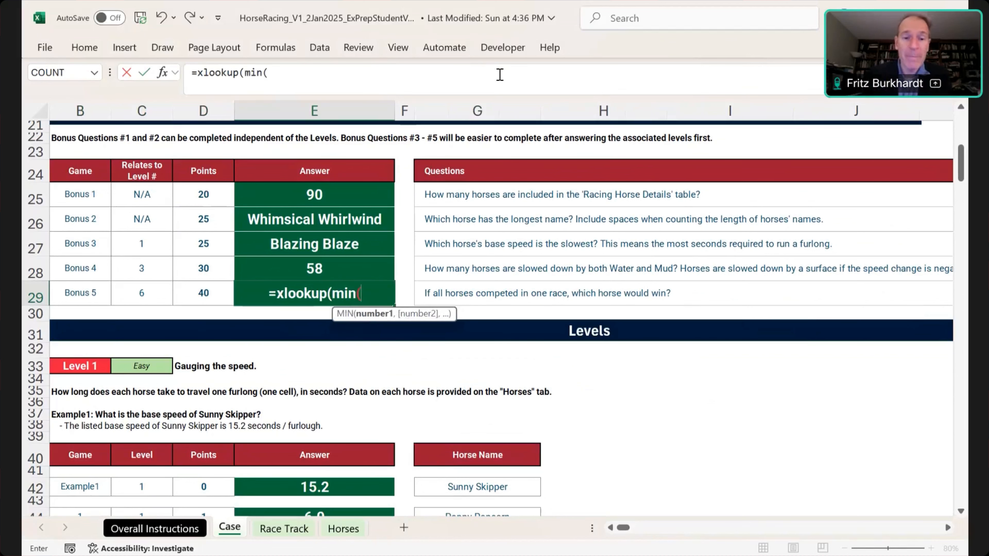
Step: Use the Total Time values J3:J92 on the Horses sheet as the MIN range and close the MIN function
key("ctrl+Page_Down")
key("ctrl+Page_Down")
key("Right")
key("Right")
key("Right")
key("Right")
key("Right")
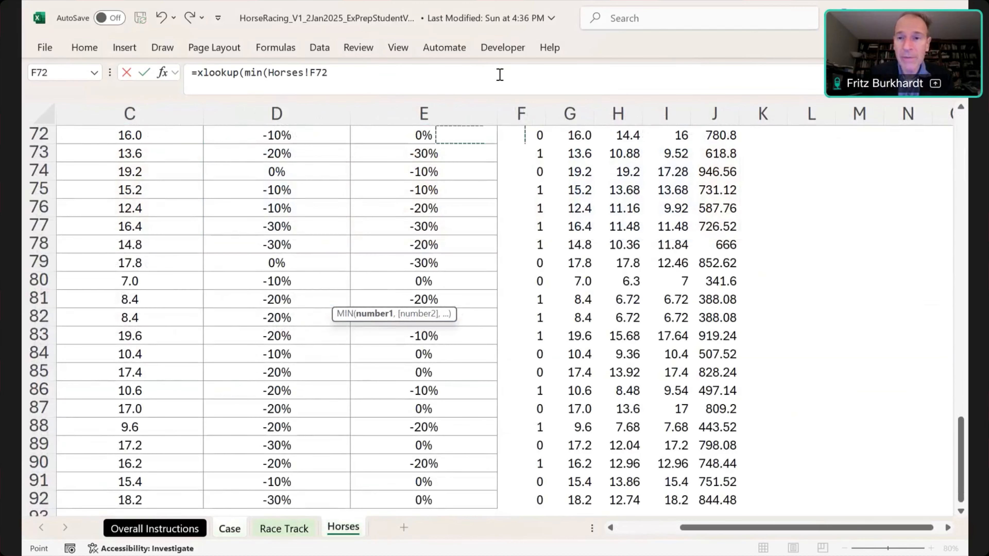
key("Right")
key("Right")
key("ctrl+Up")
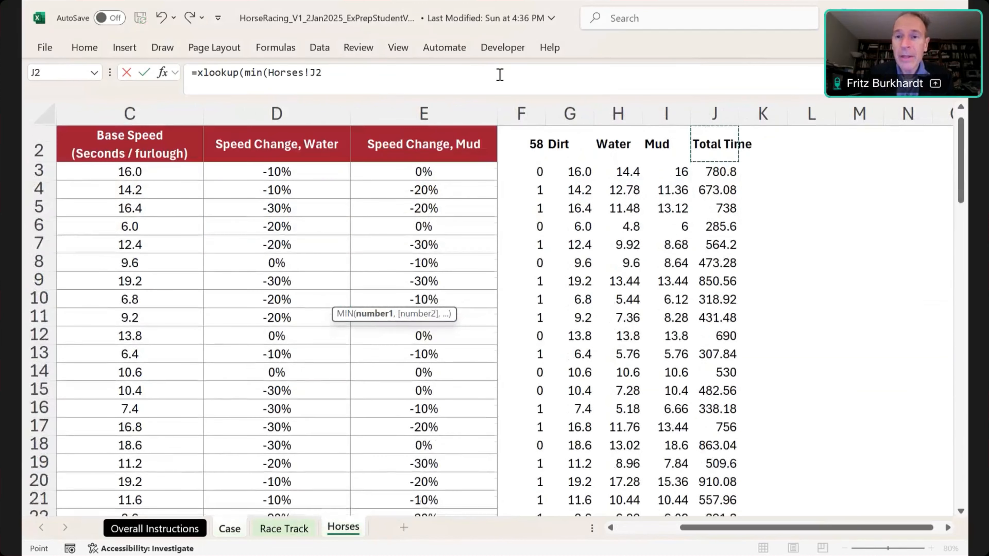
key("ctrl+shift+Down")
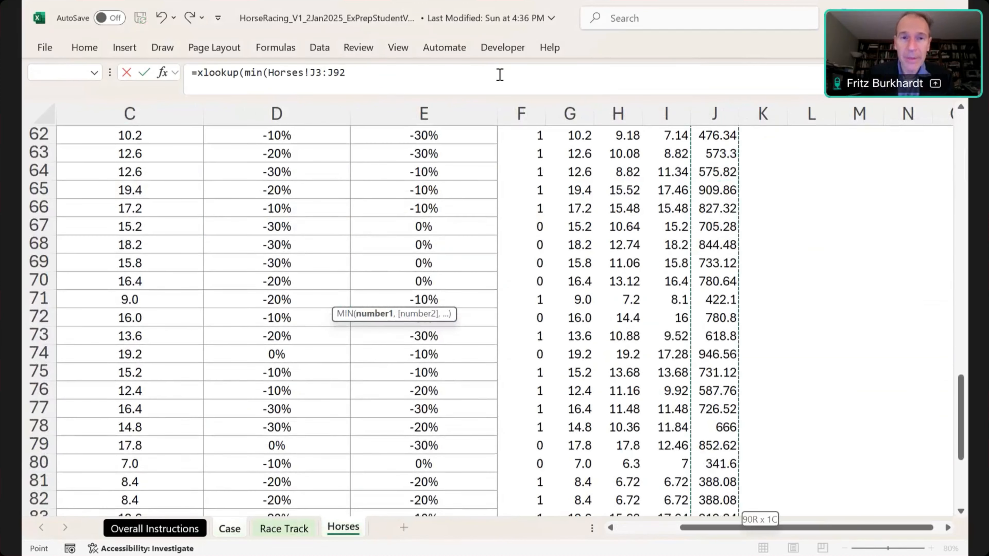
type(",")
key("BackSpace")
type(")")
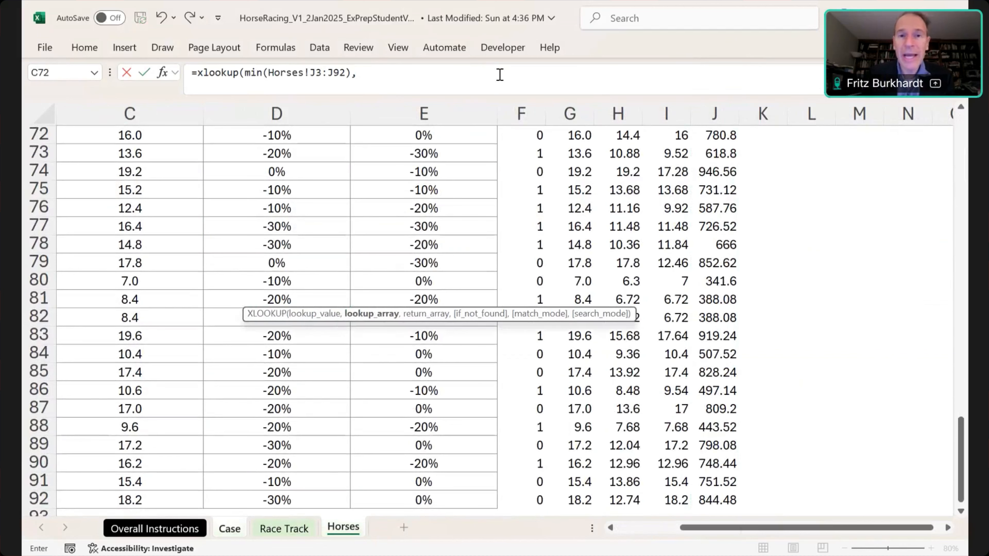
Step: Set the lookup array of the Bonus 5 XLOOKUP to the total times Horses!J3:J92
type(",")
key("Right")
key("Right")
key("Right")
key("Right")
key("Right")
key("Right")
key("Right")
key("ctrl+Up")
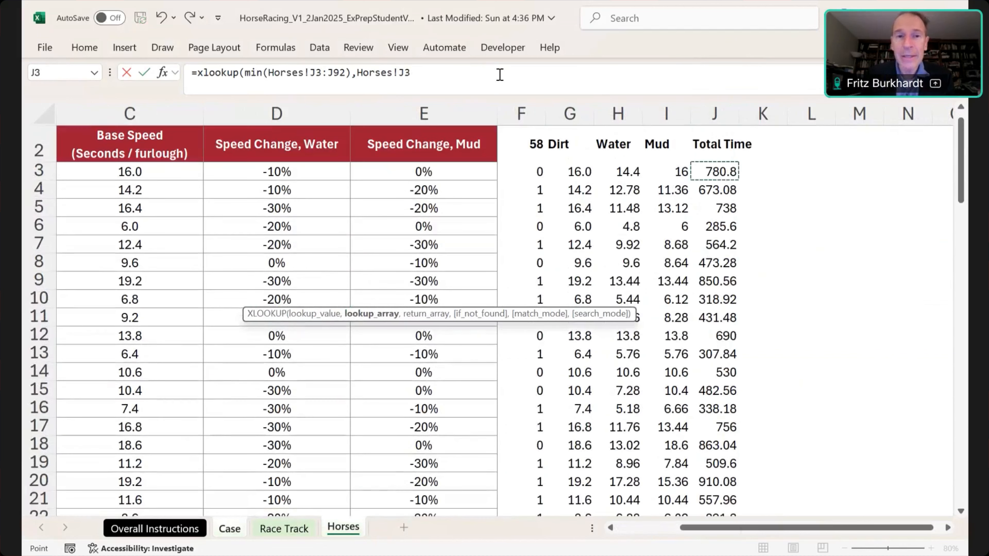
key("ctrl+shift+Down")
Step: Use the named range HorseNames as the return array and enter the Bonus 5 formula
type(",")
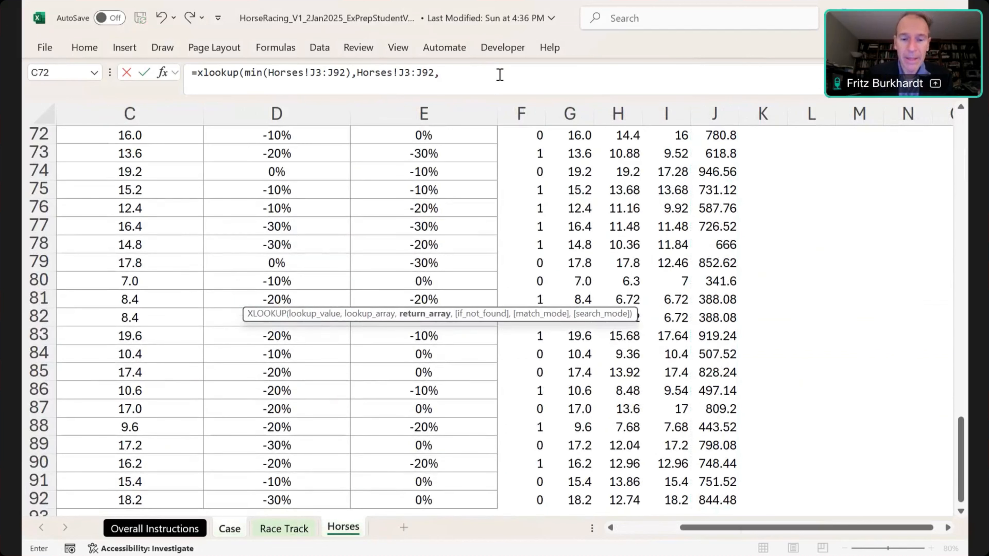
type("Horse")
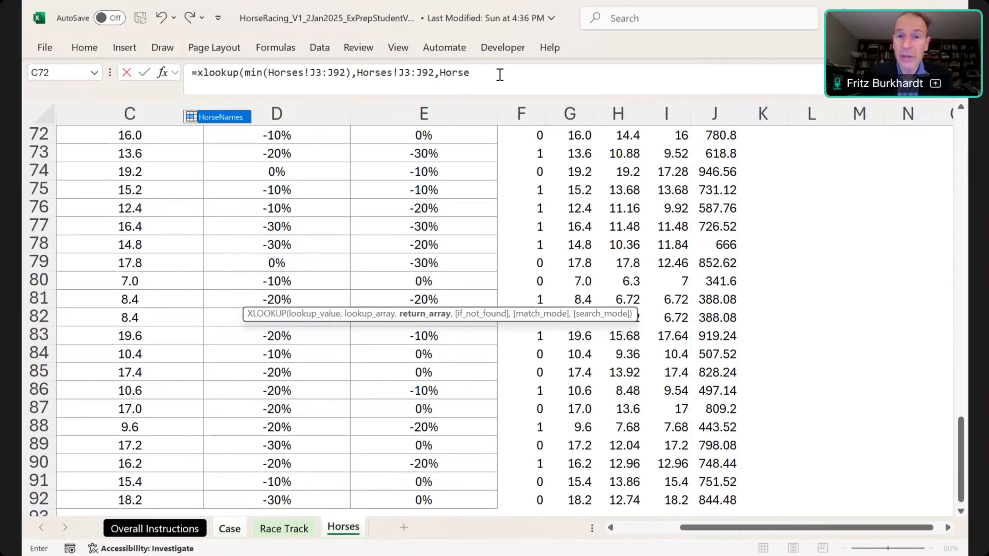
type("Names")
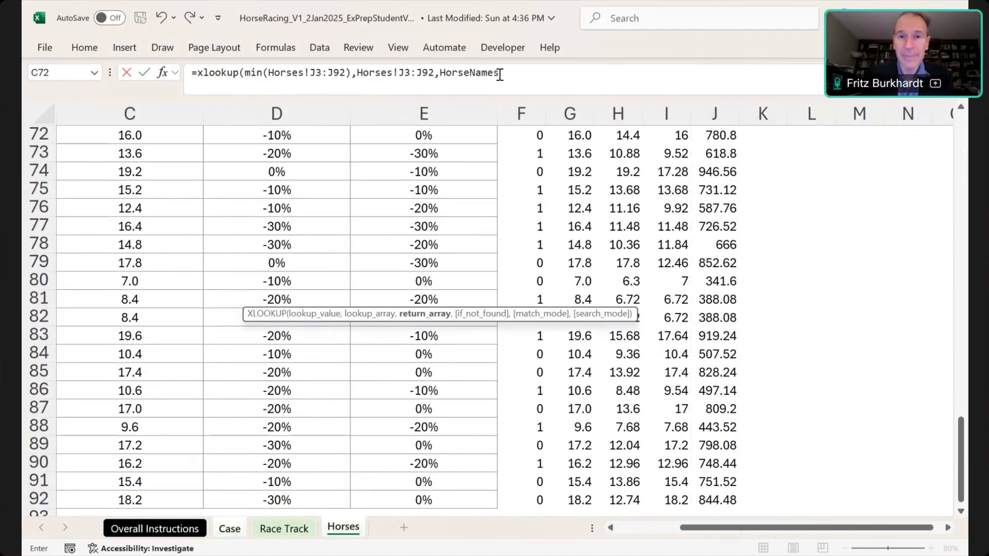
key("Return")
key("Up")
key("ctrl+Up")
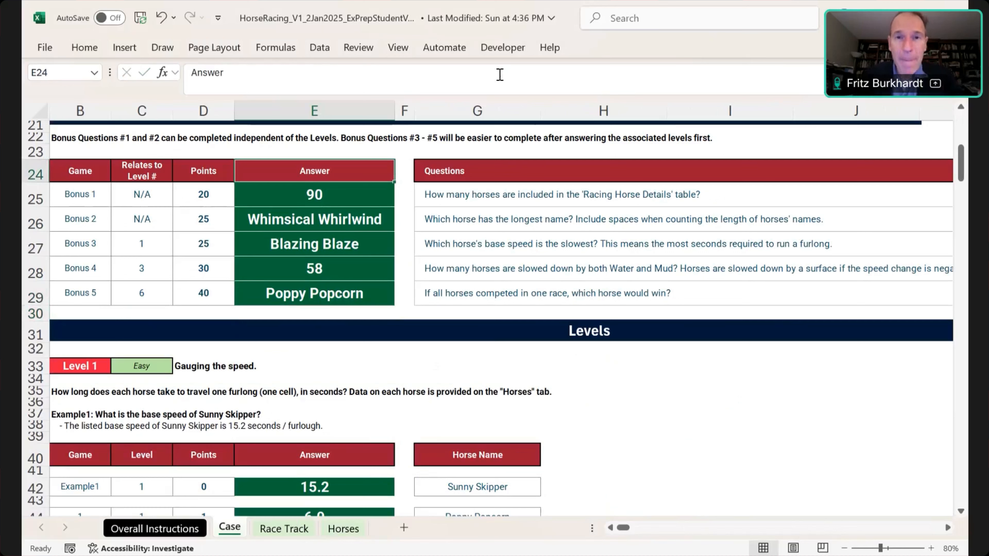